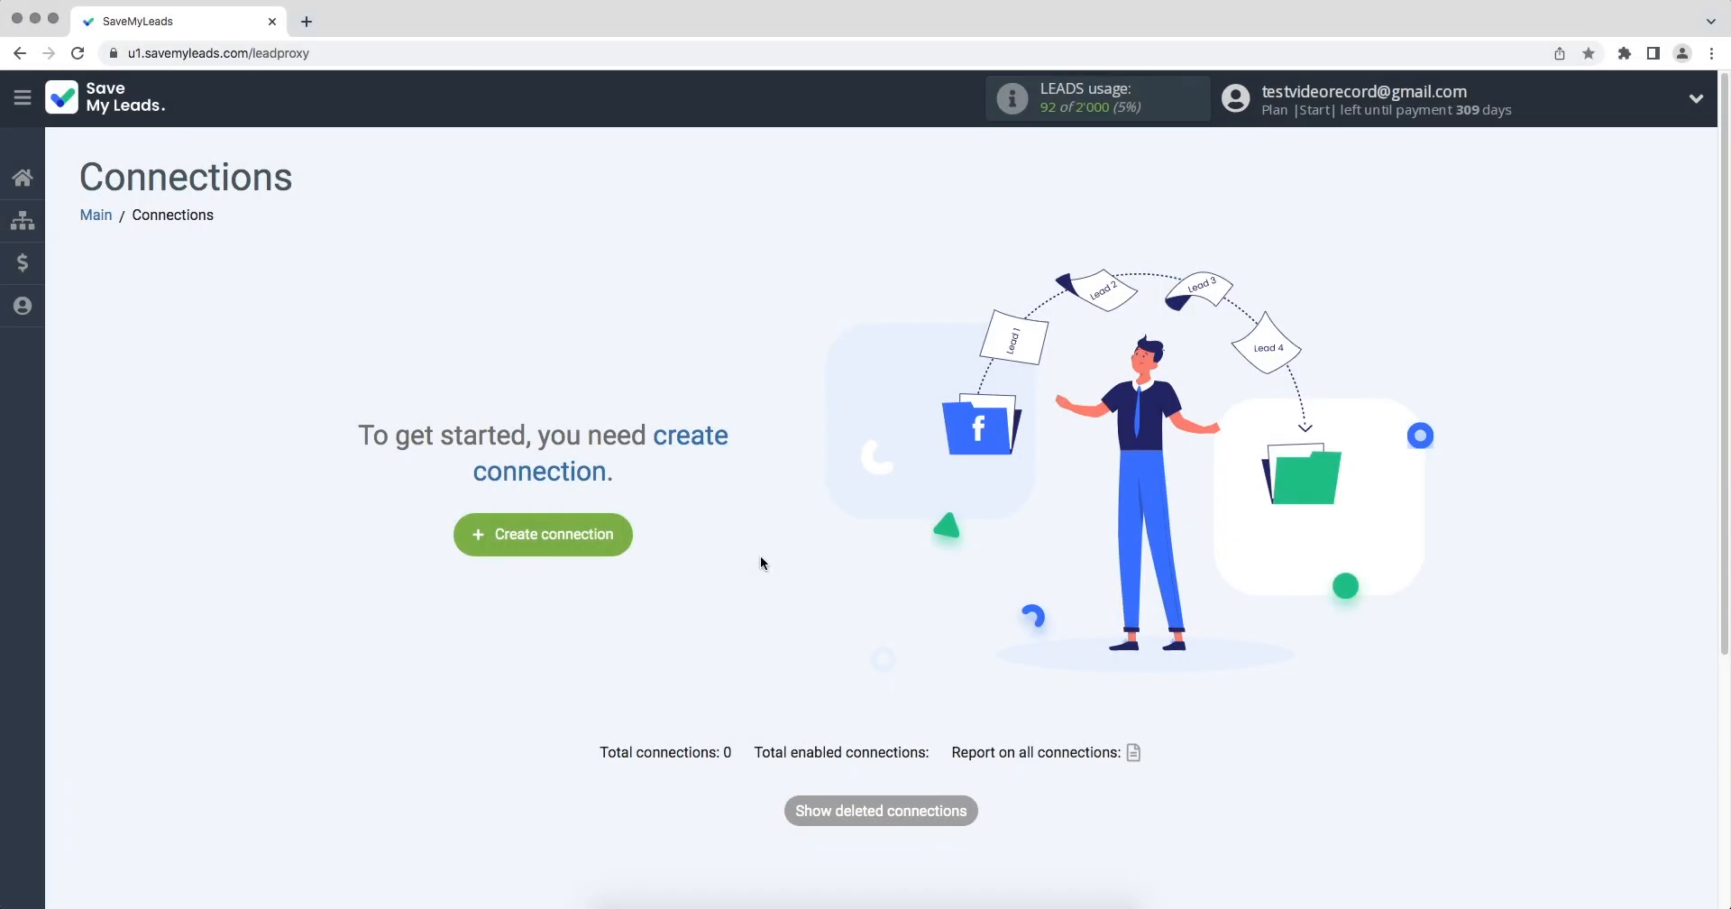
Create a connection with Google Lead Form as the lead source and Lemlist's Add Lead as the receiving service.
click(532, 550)
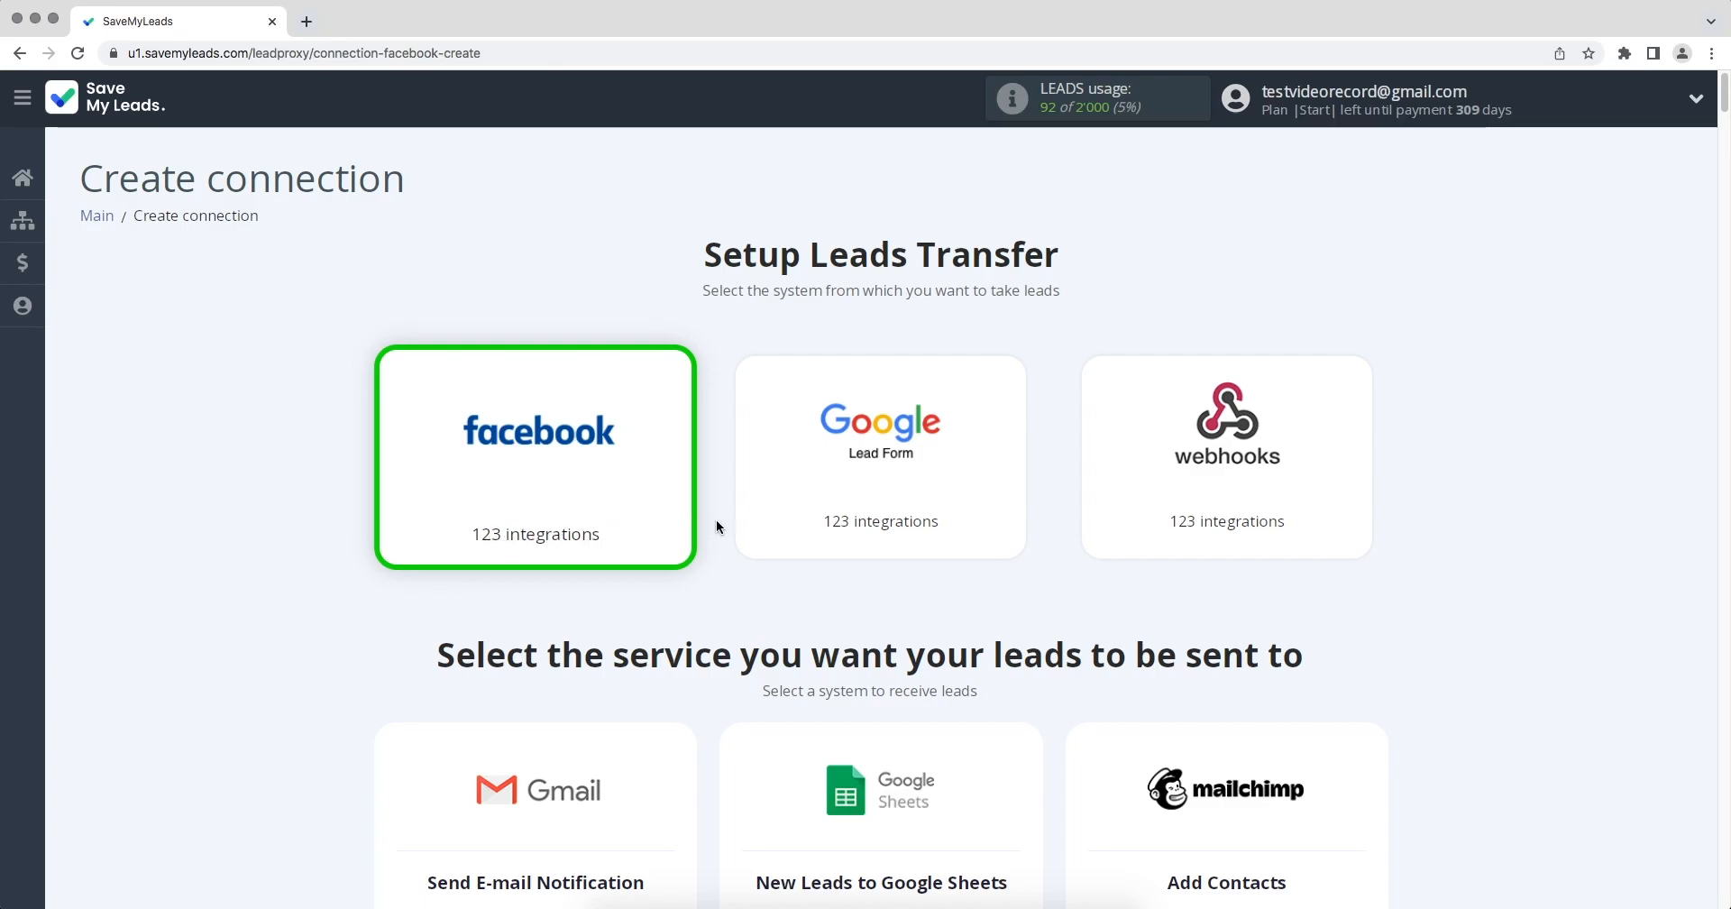
scroll(798, 523, down, 10)
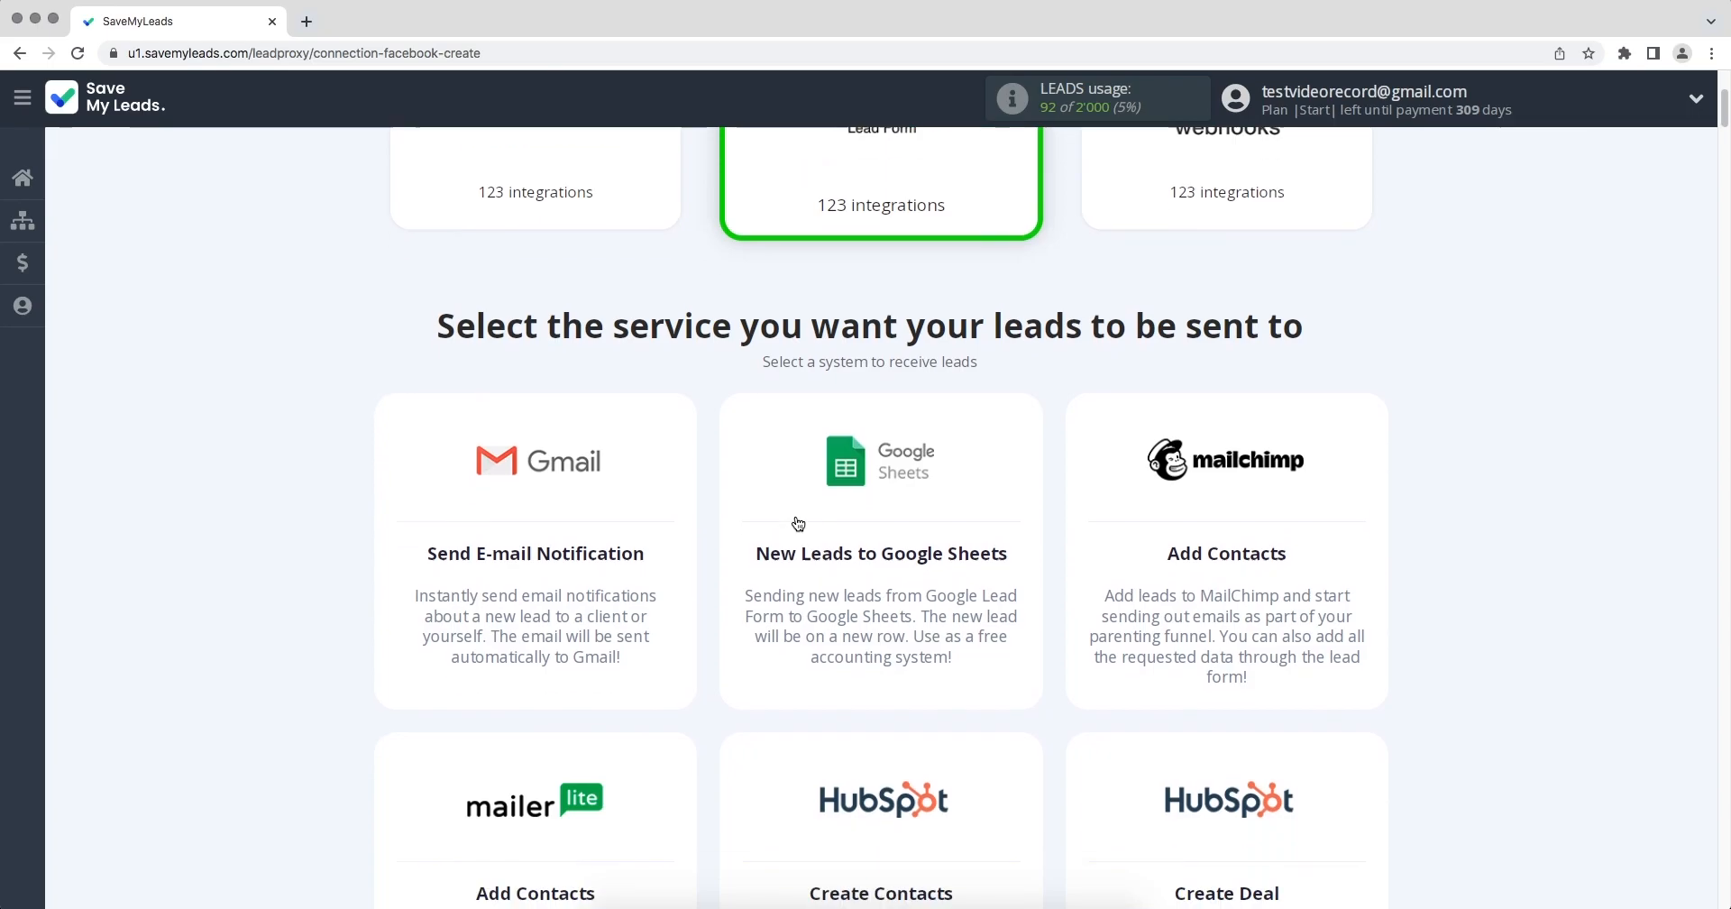
scroll(797, 519, down, 10)
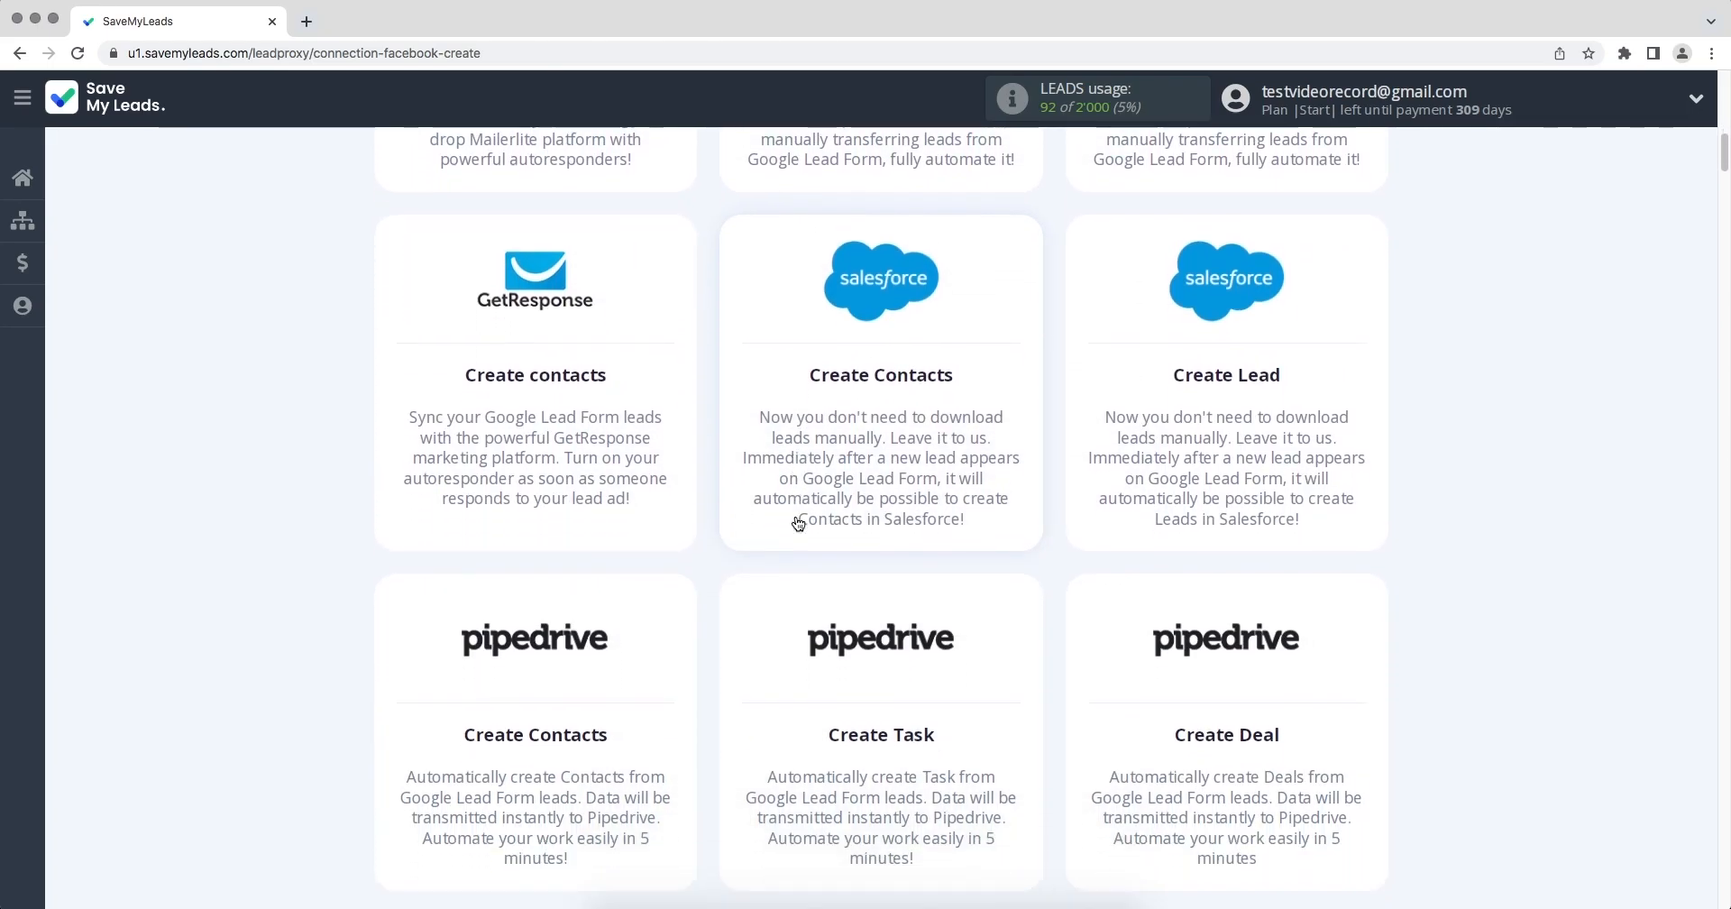
scroll(798, 523, down, 14)
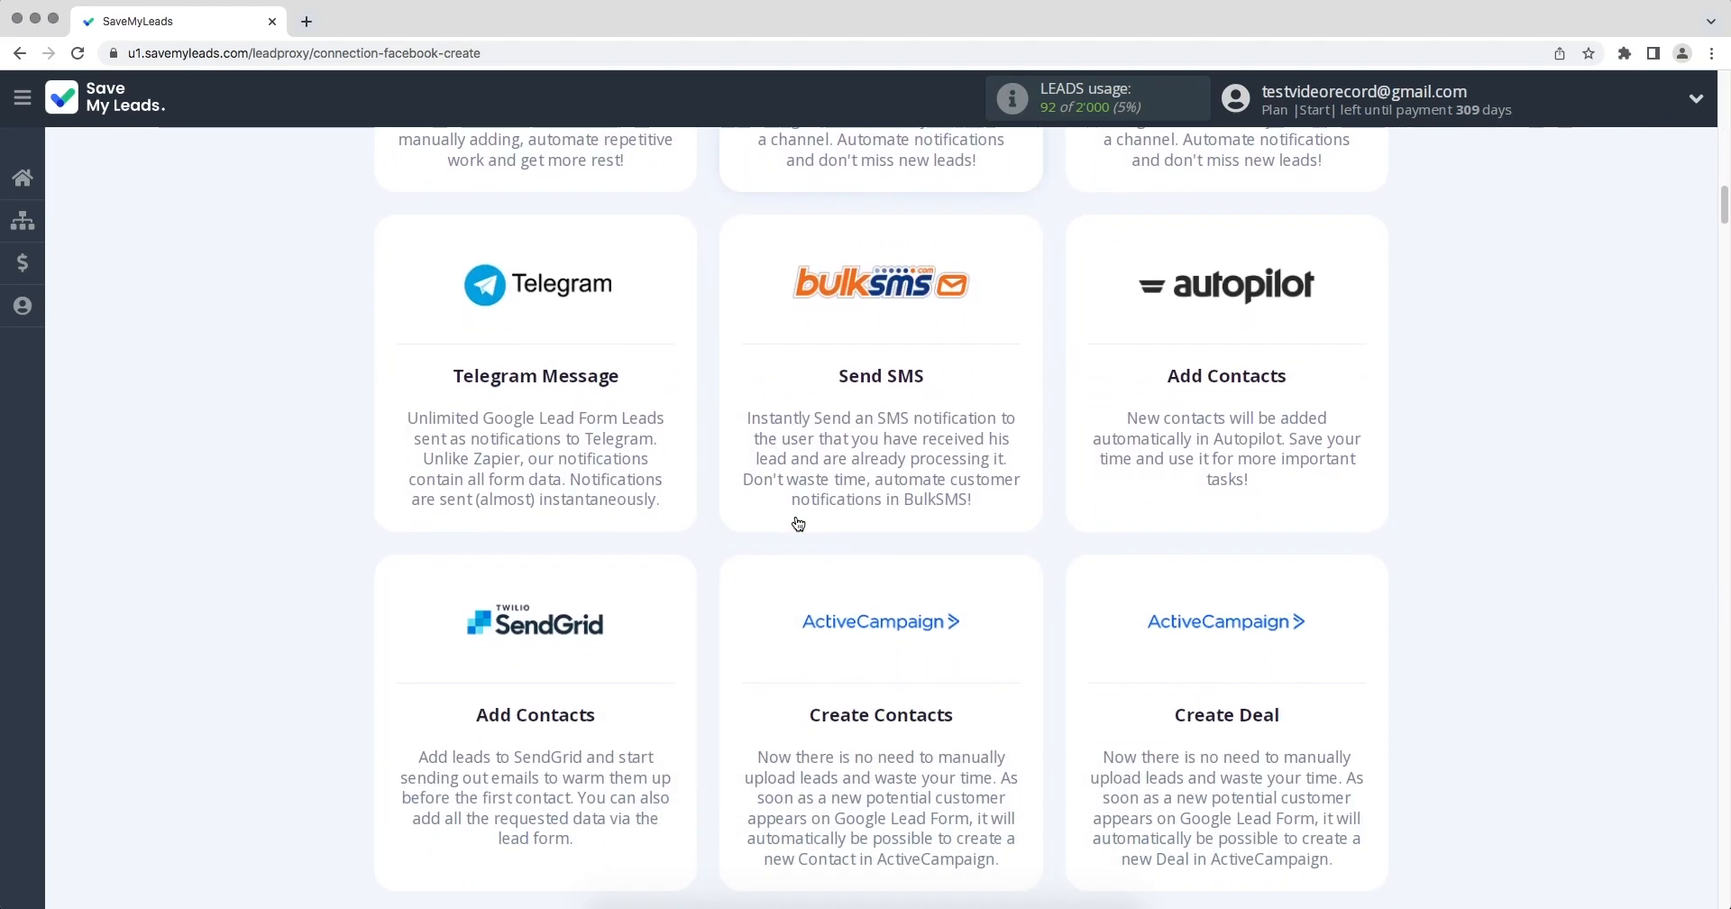
scroll(798, 523, down, 14)
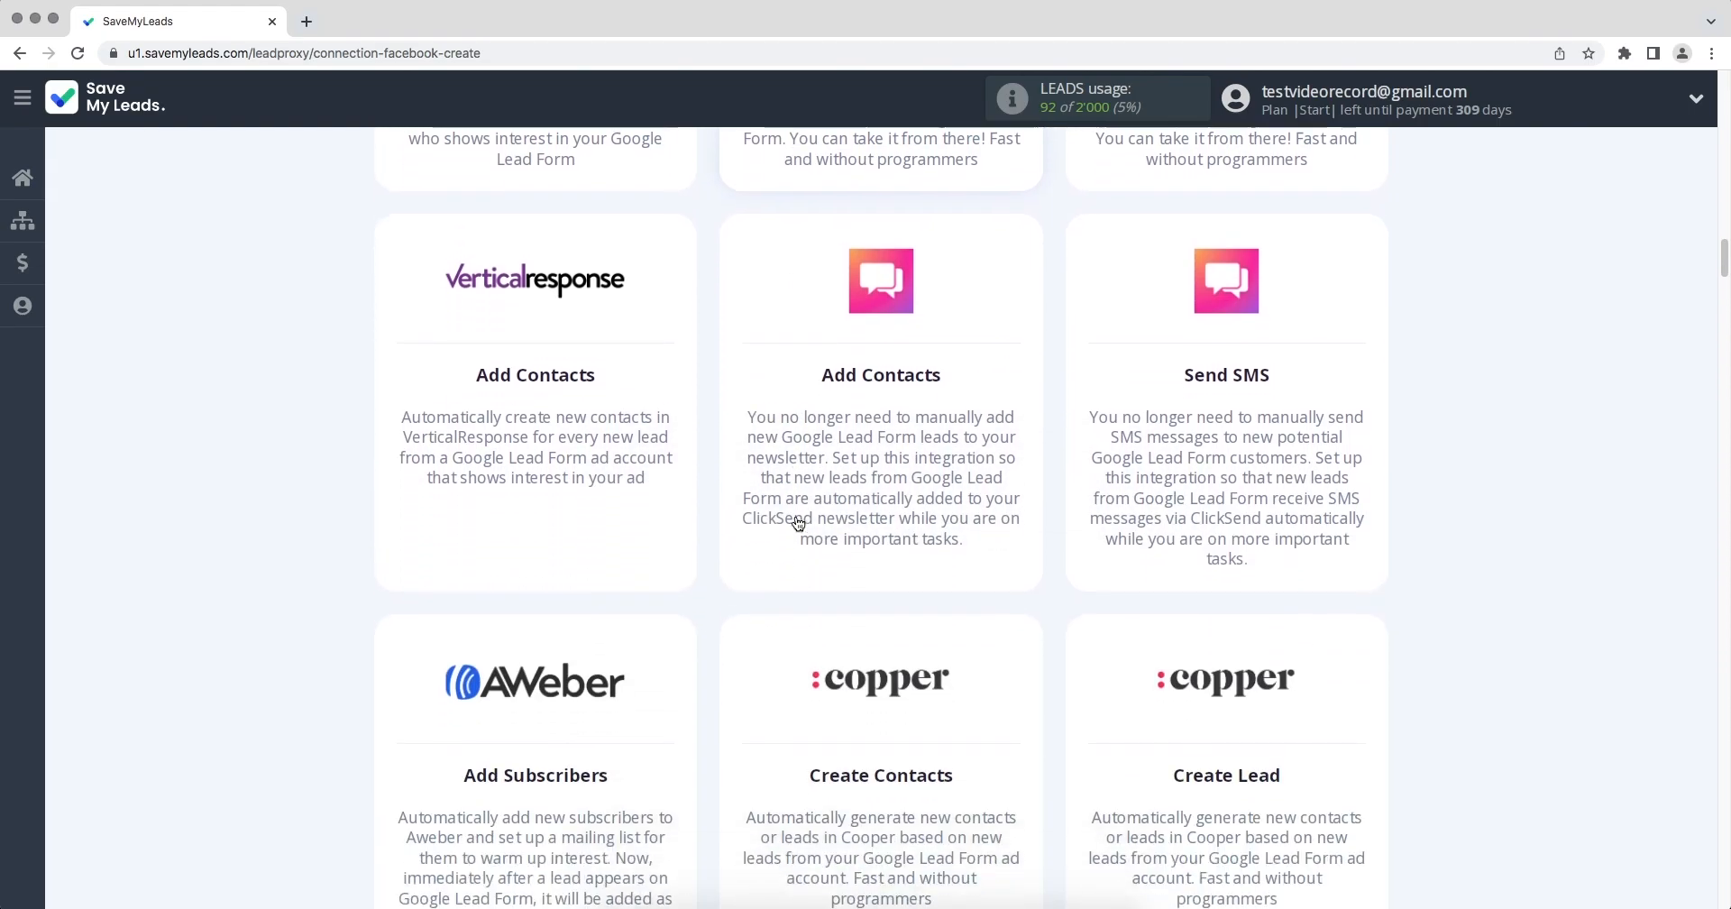
scroll(796, 522, down, 13)
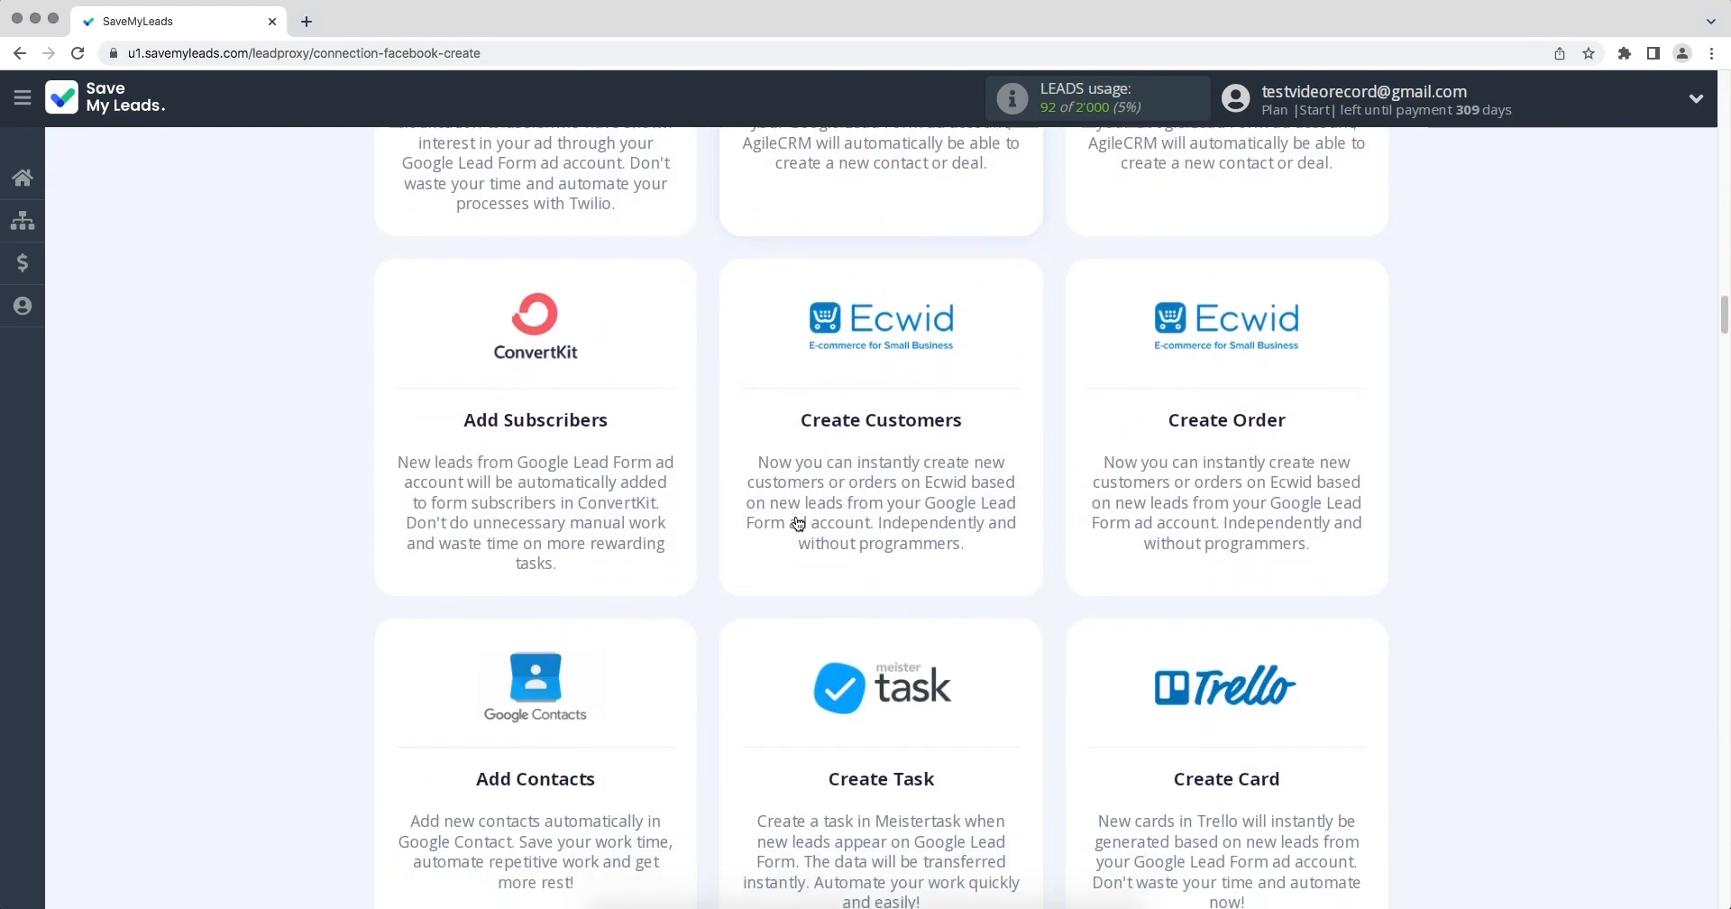
scroll(798, 523, down, 11)
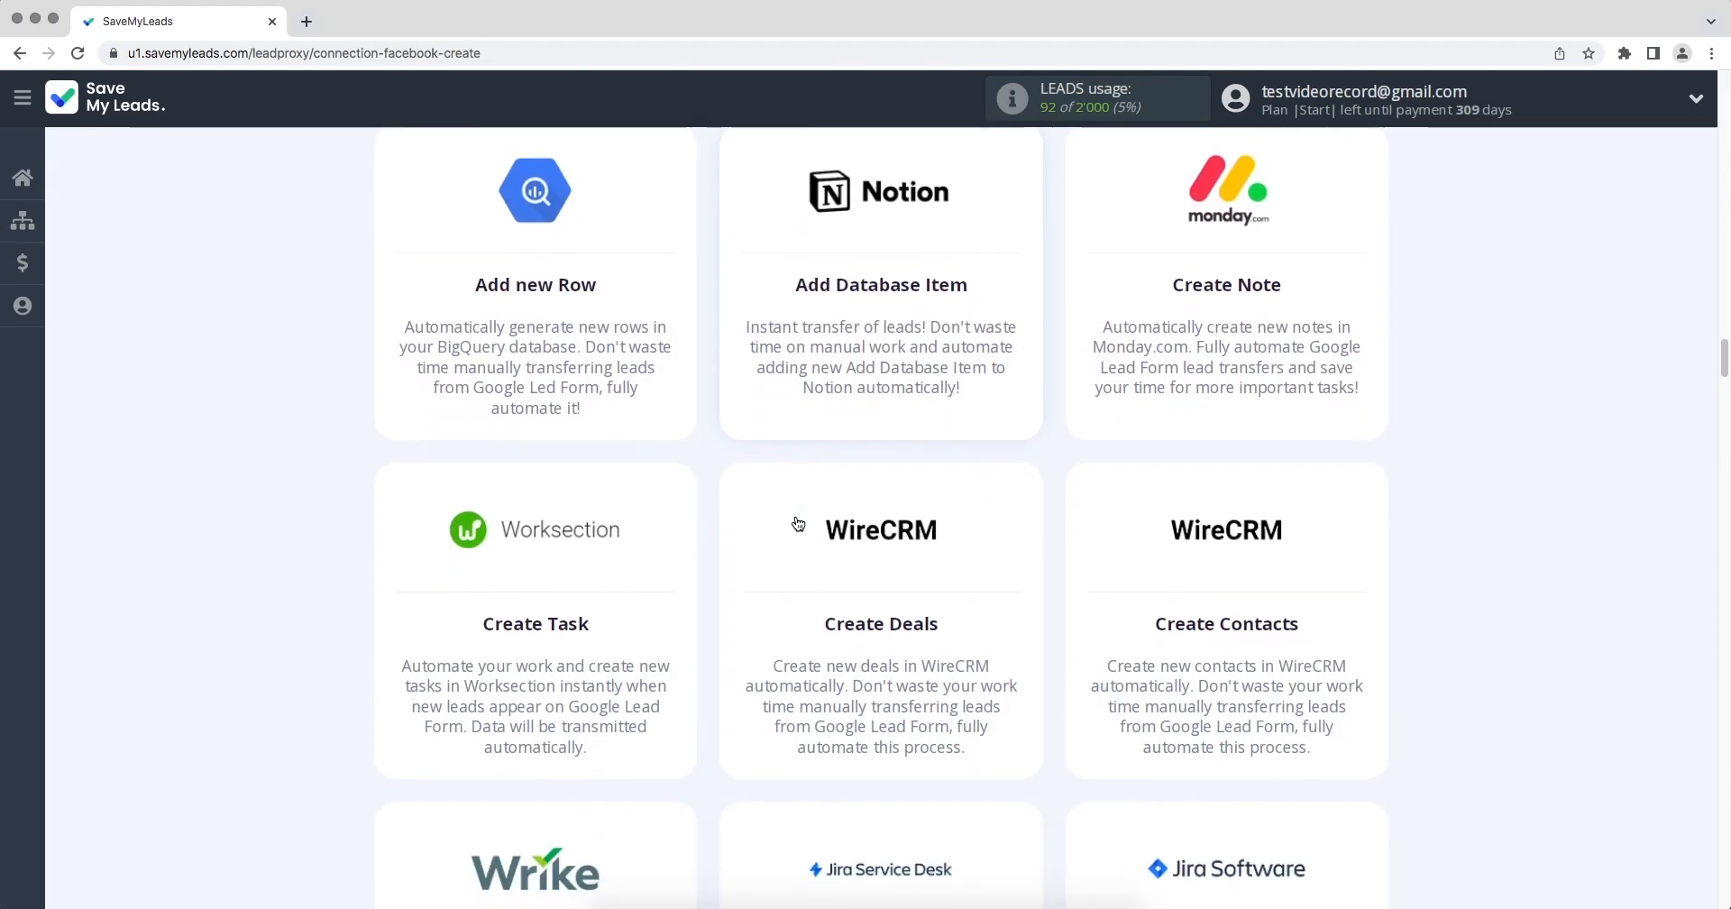
scroll(798, 523, down, 12)
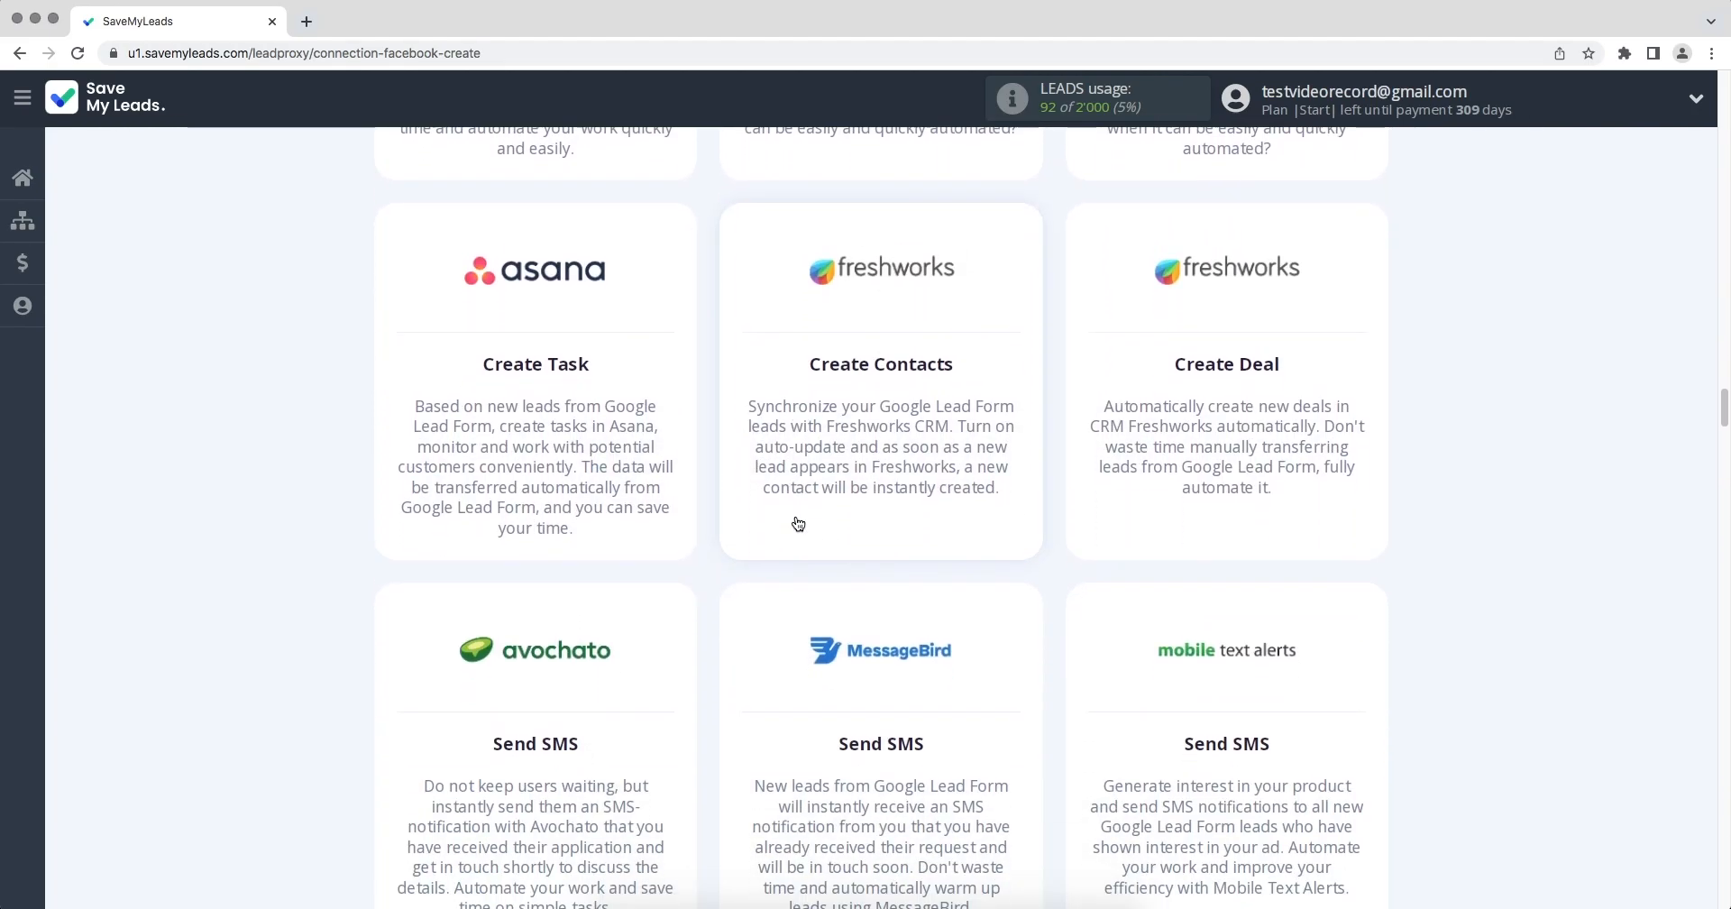
scroll(798, 523, down, 6)
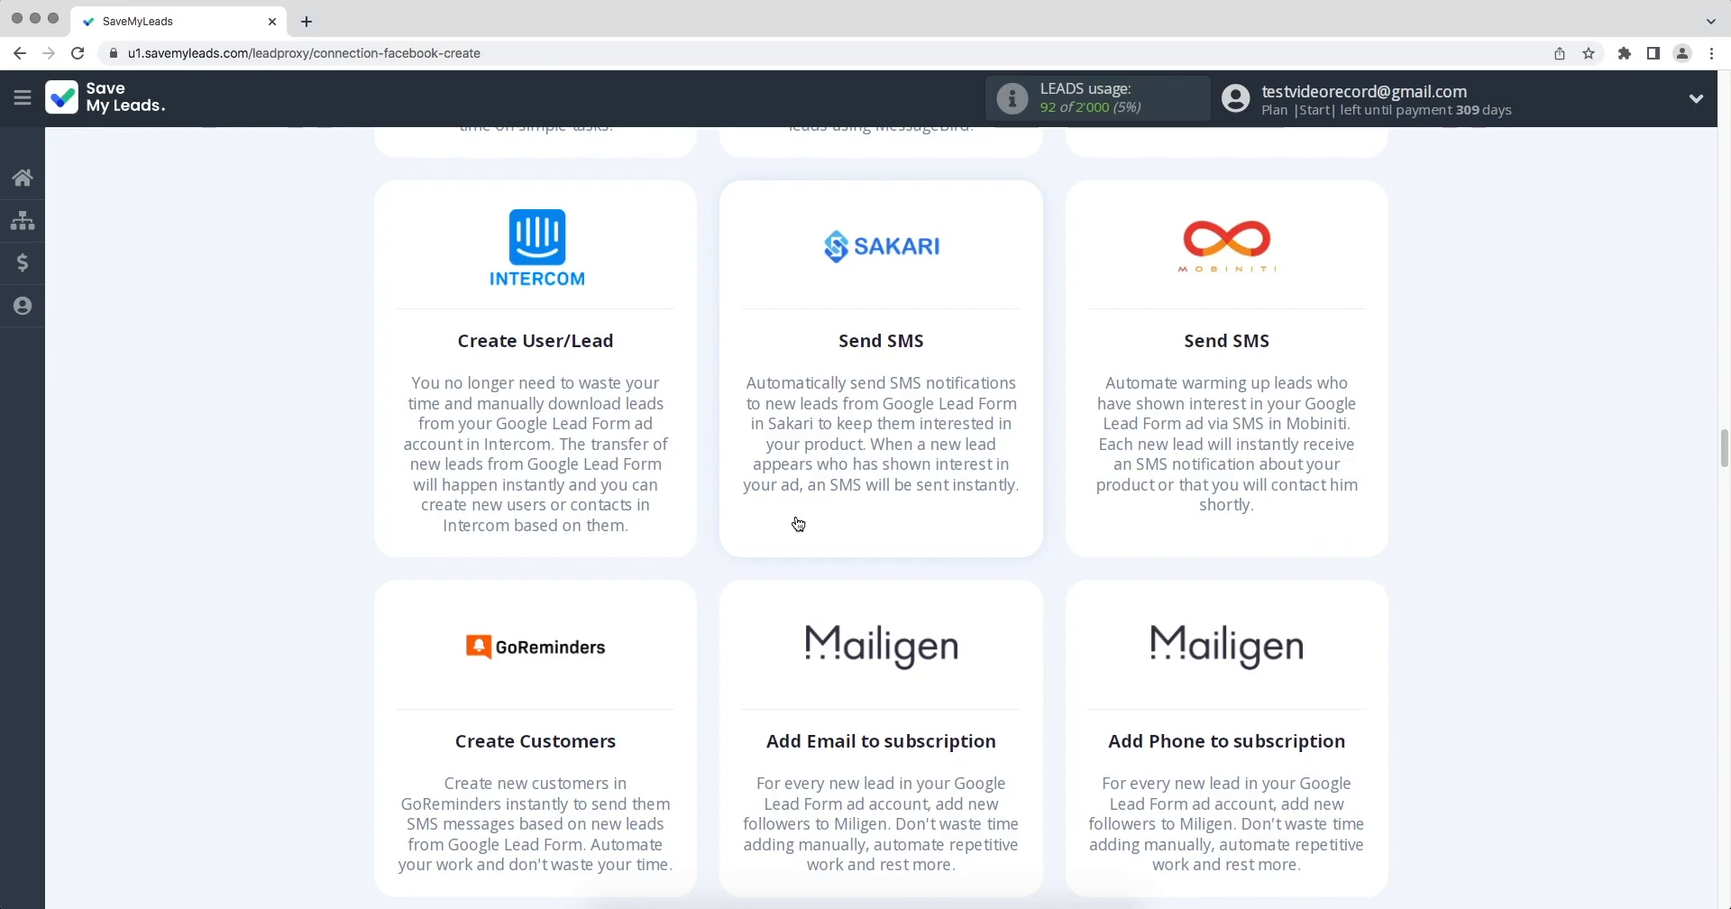
scroll(798, 523, down, 10)
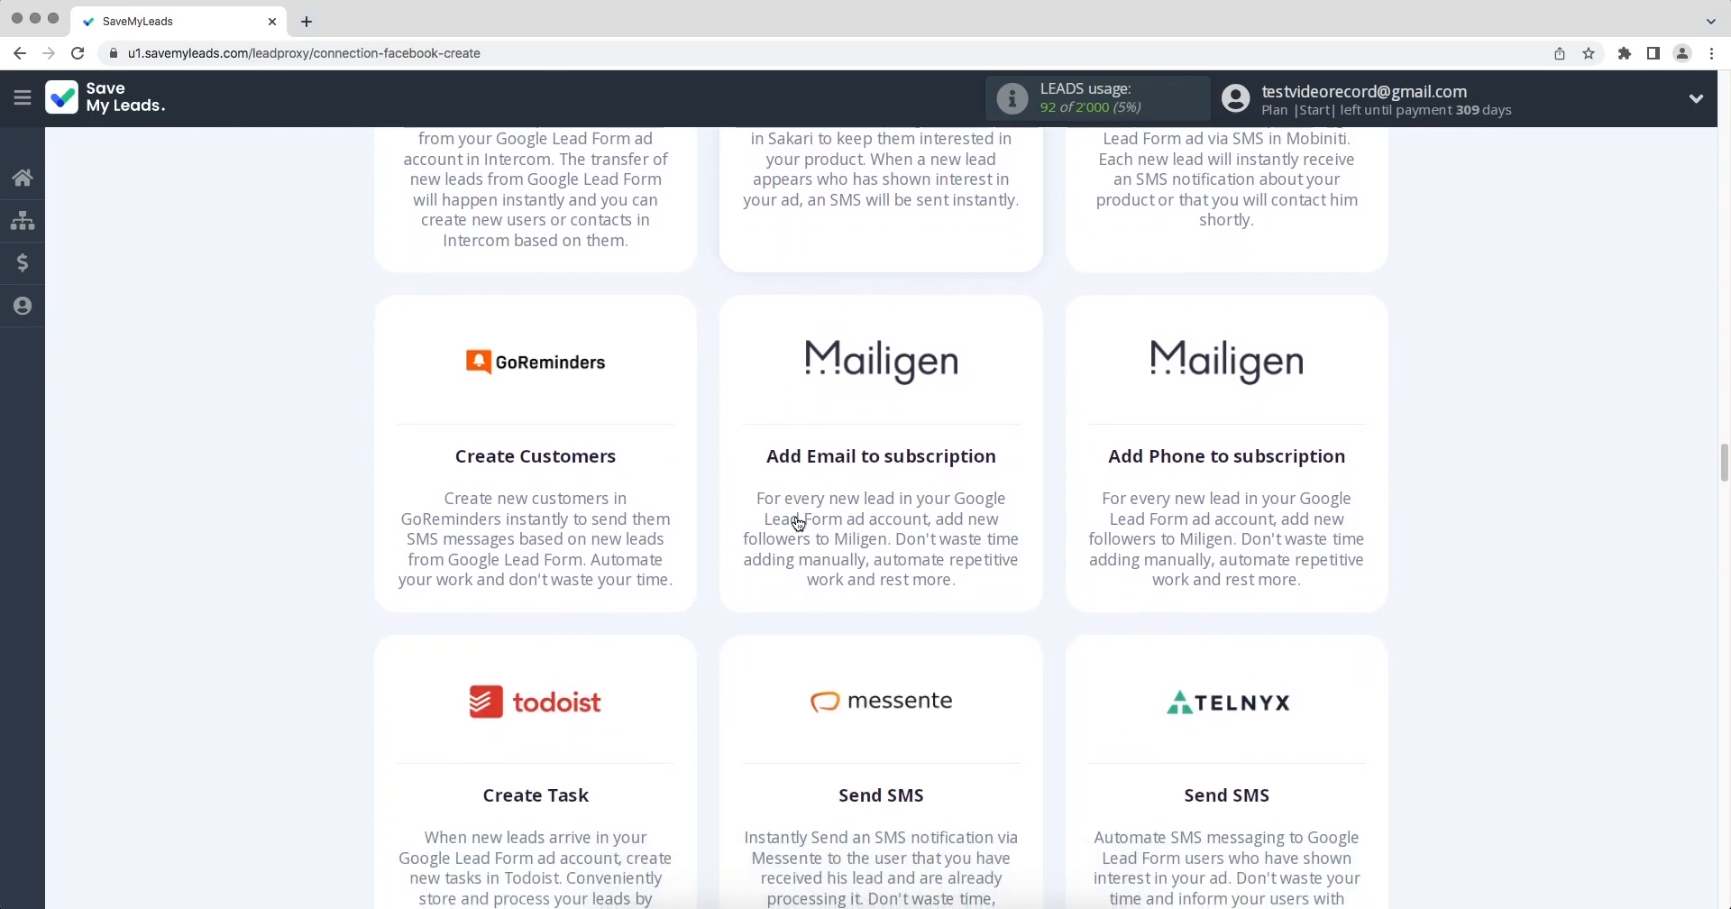
scroll(798, 523, down, 12)
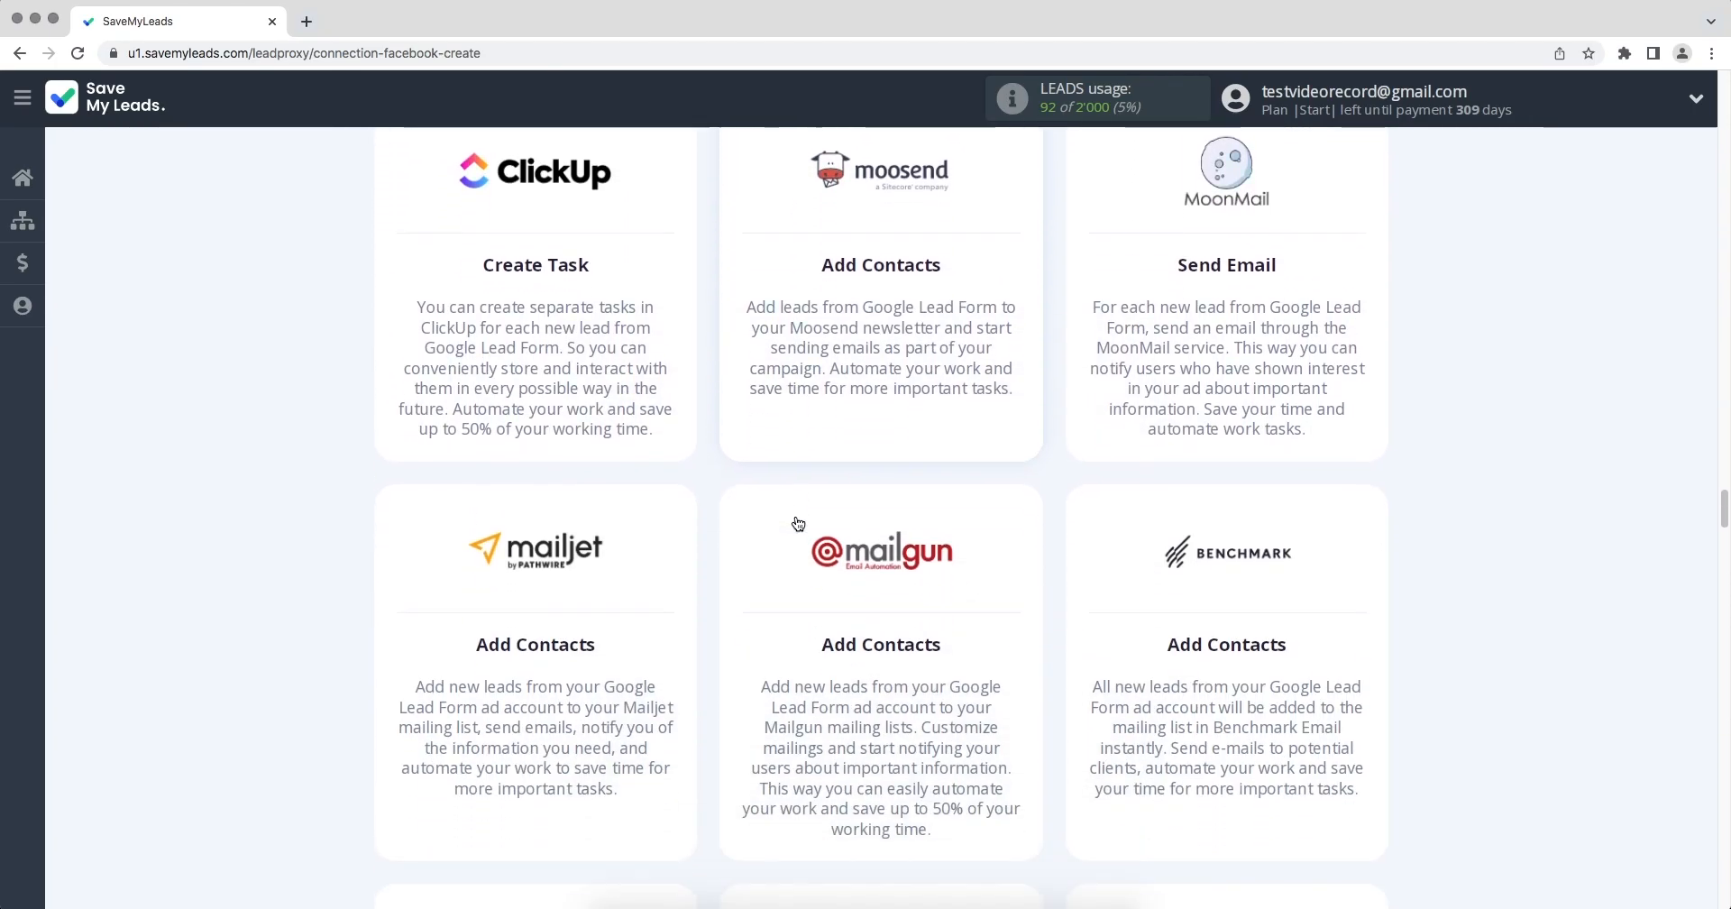
scroll(798, 523, down, 10)
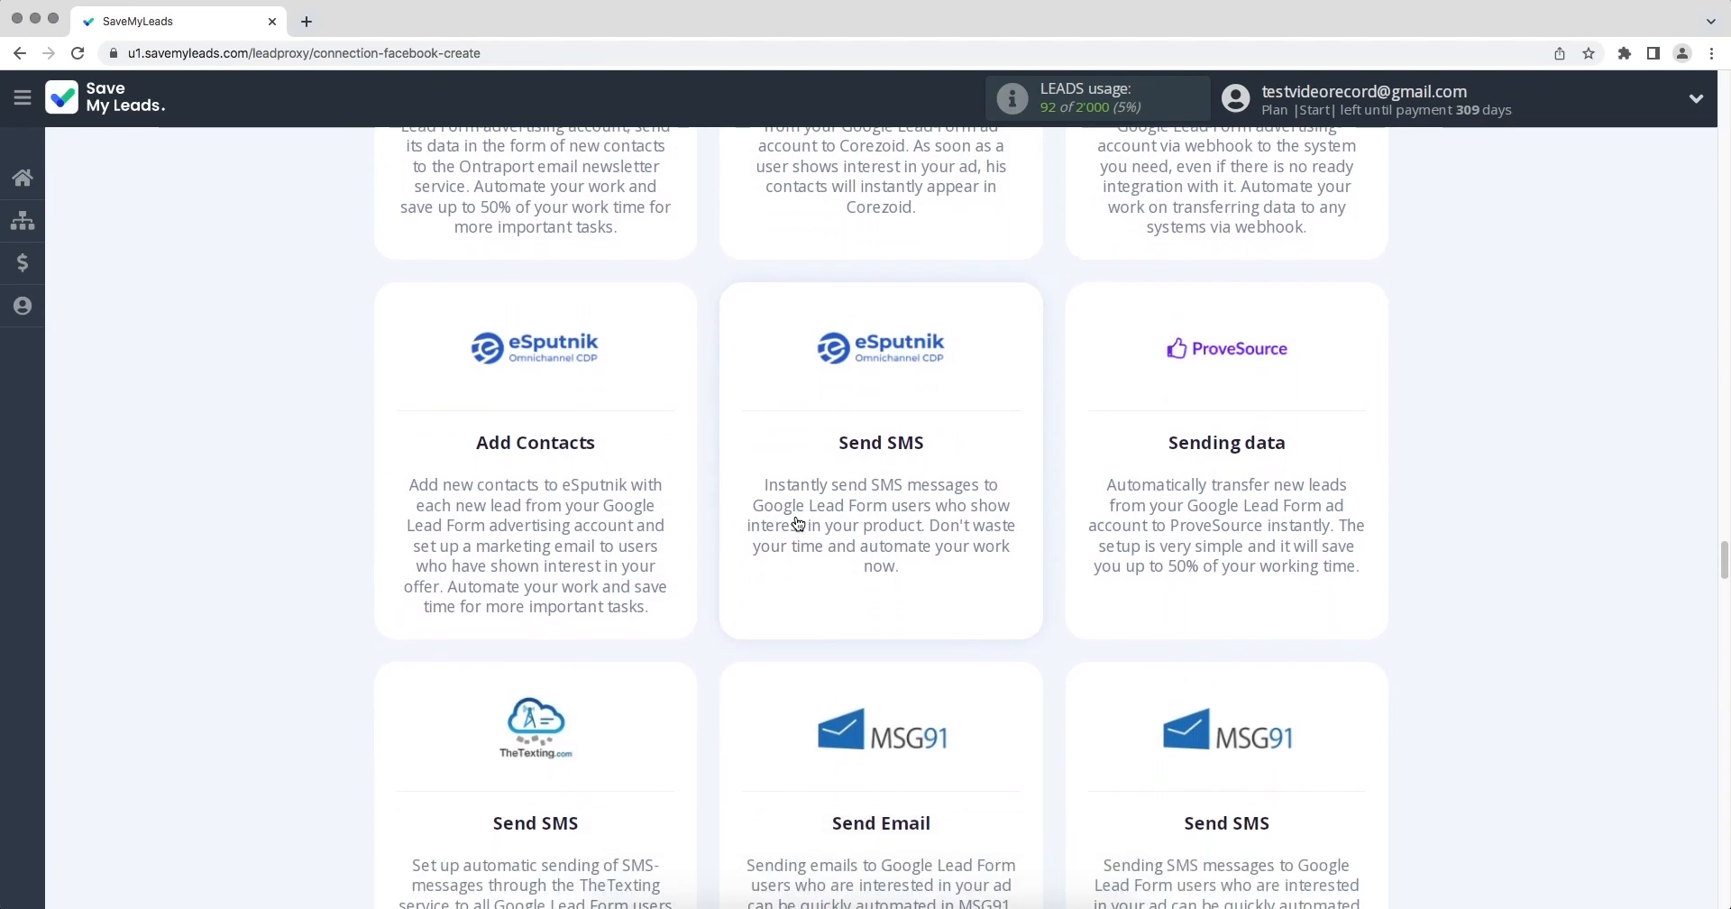
scroll(798, 523, down, 11)
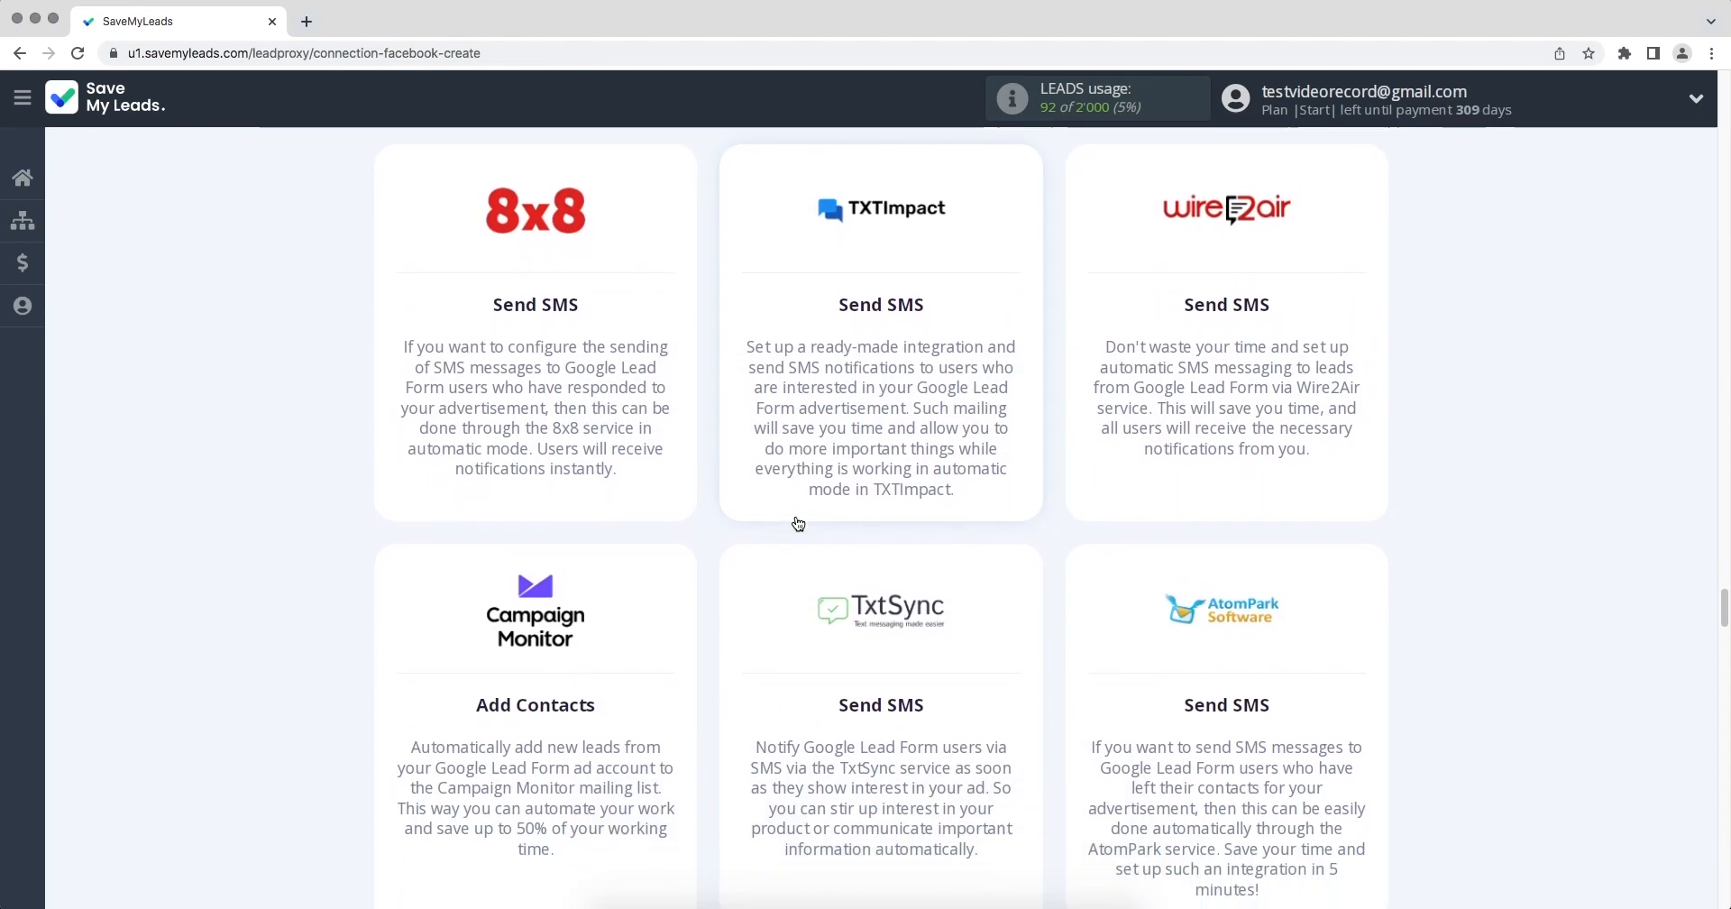
scroll(798, 523, down, 15)
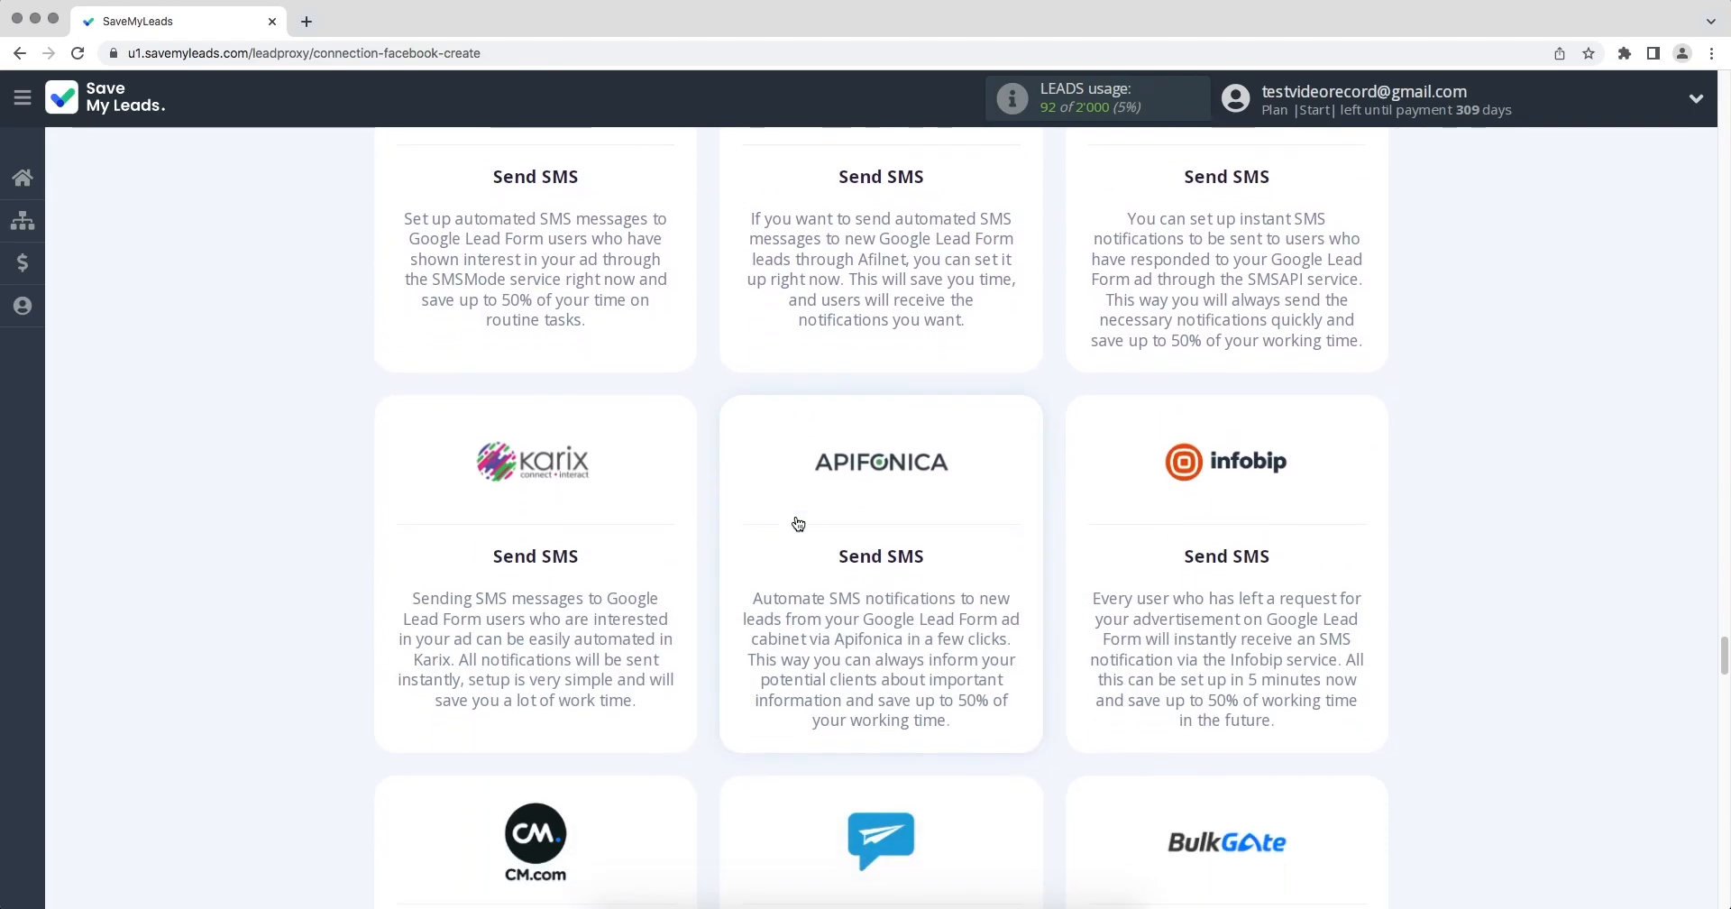
scroll(798, 523, down, 14)
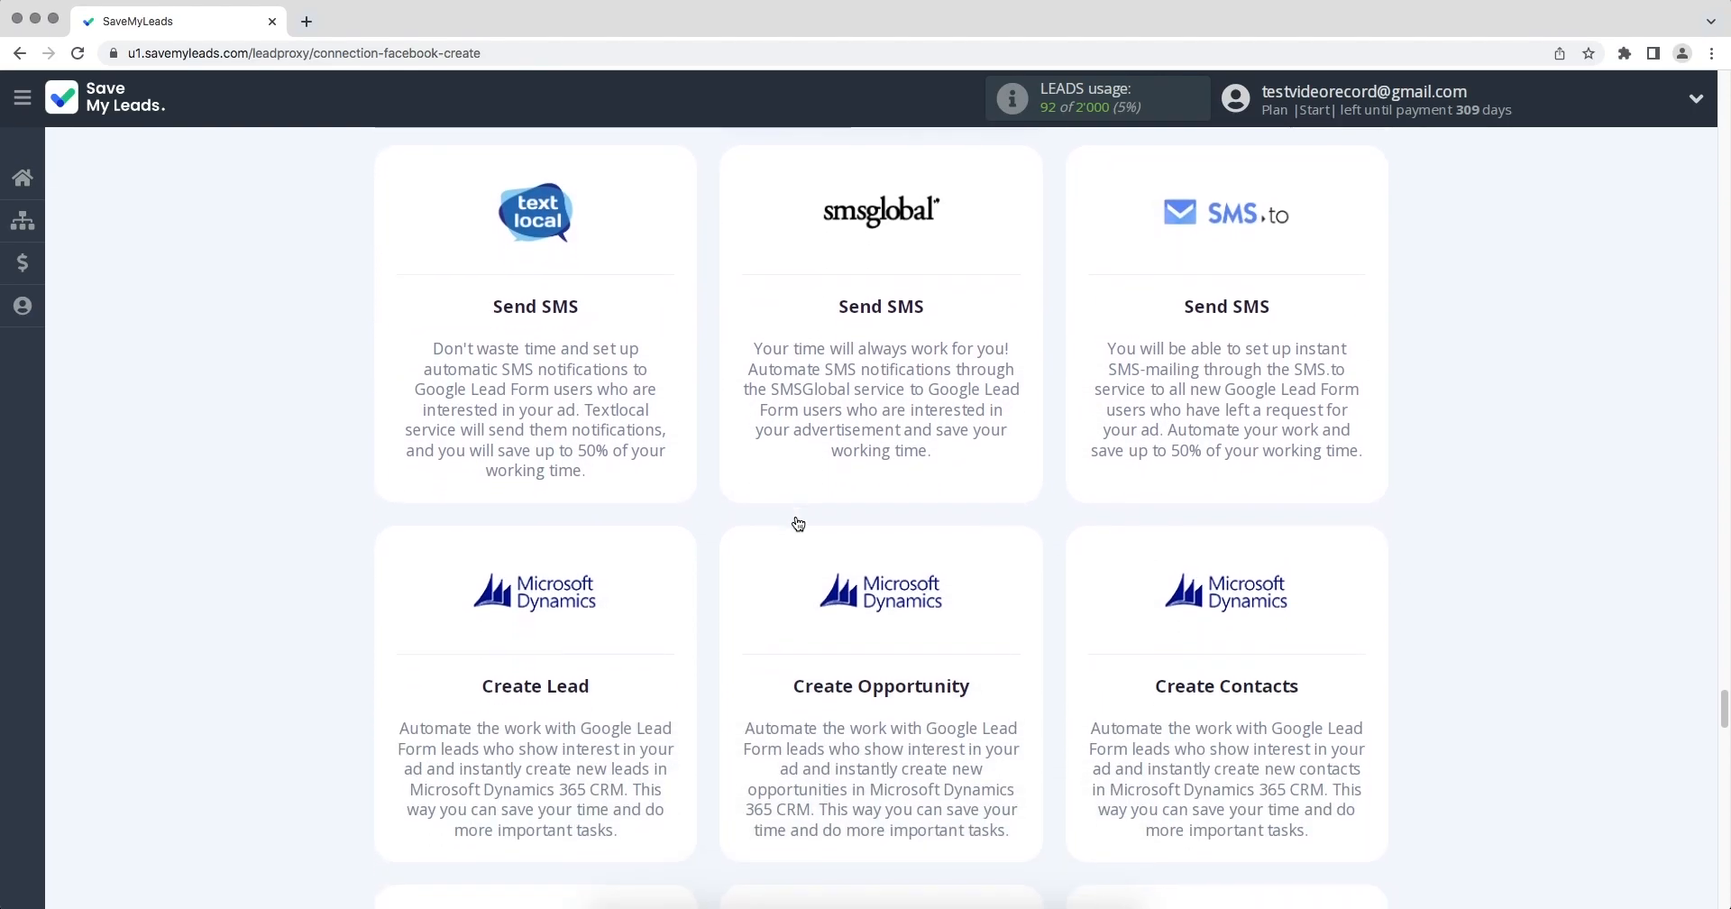
scroll(798, 523, down, 12)
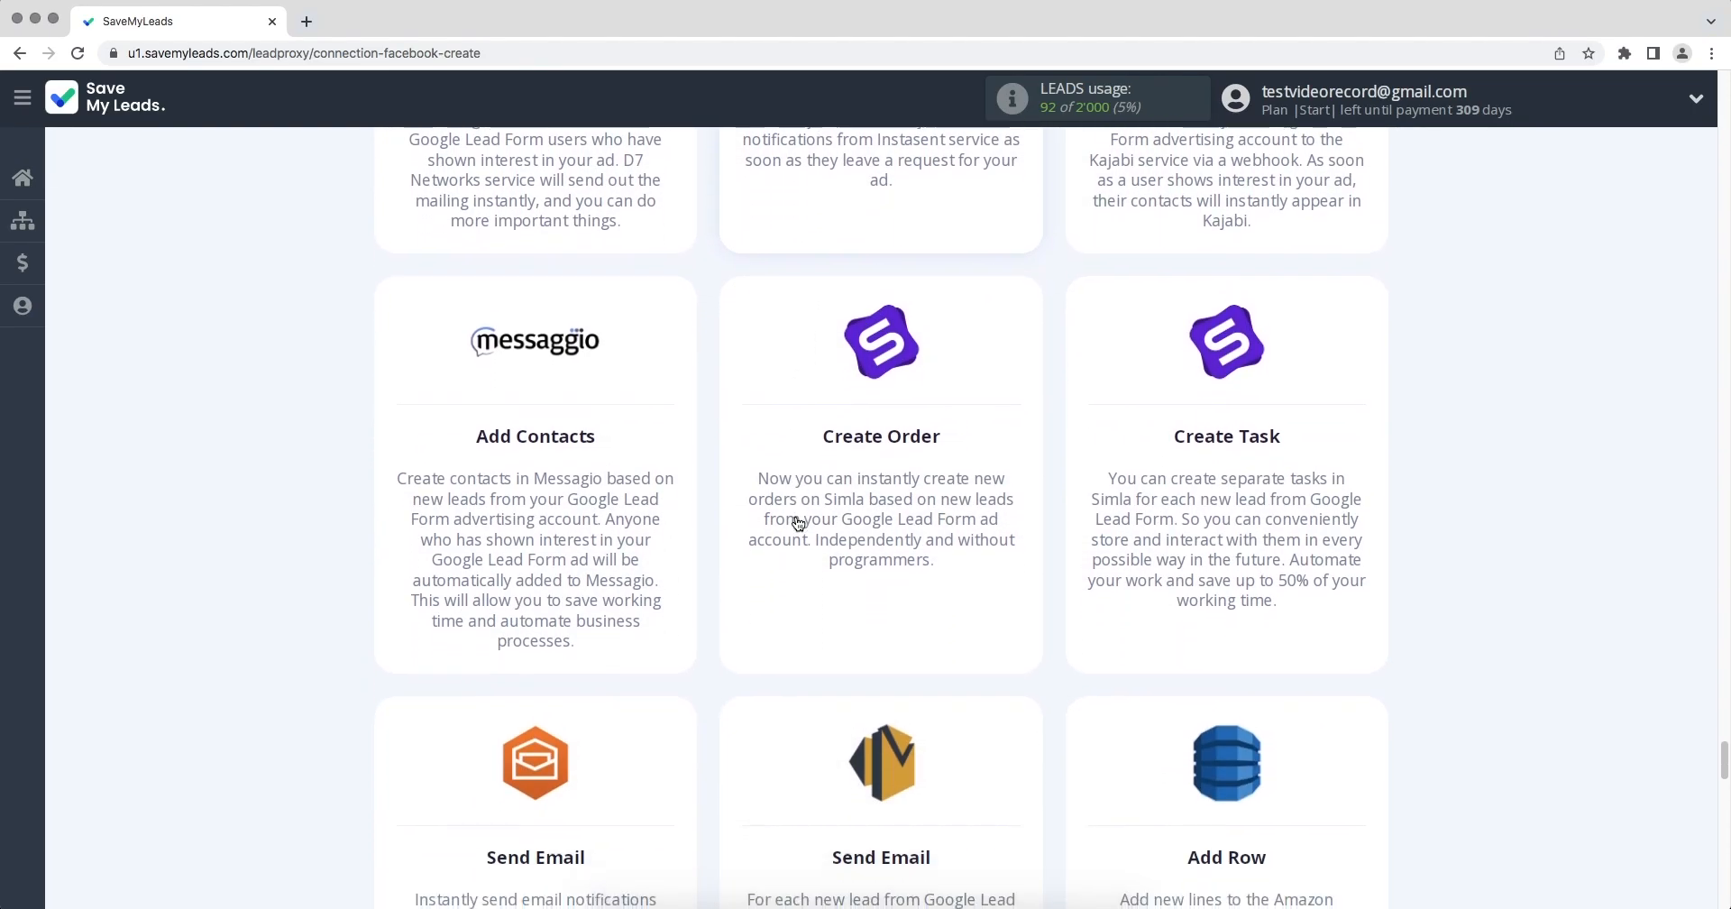
scroll(798, 523, down, 12)
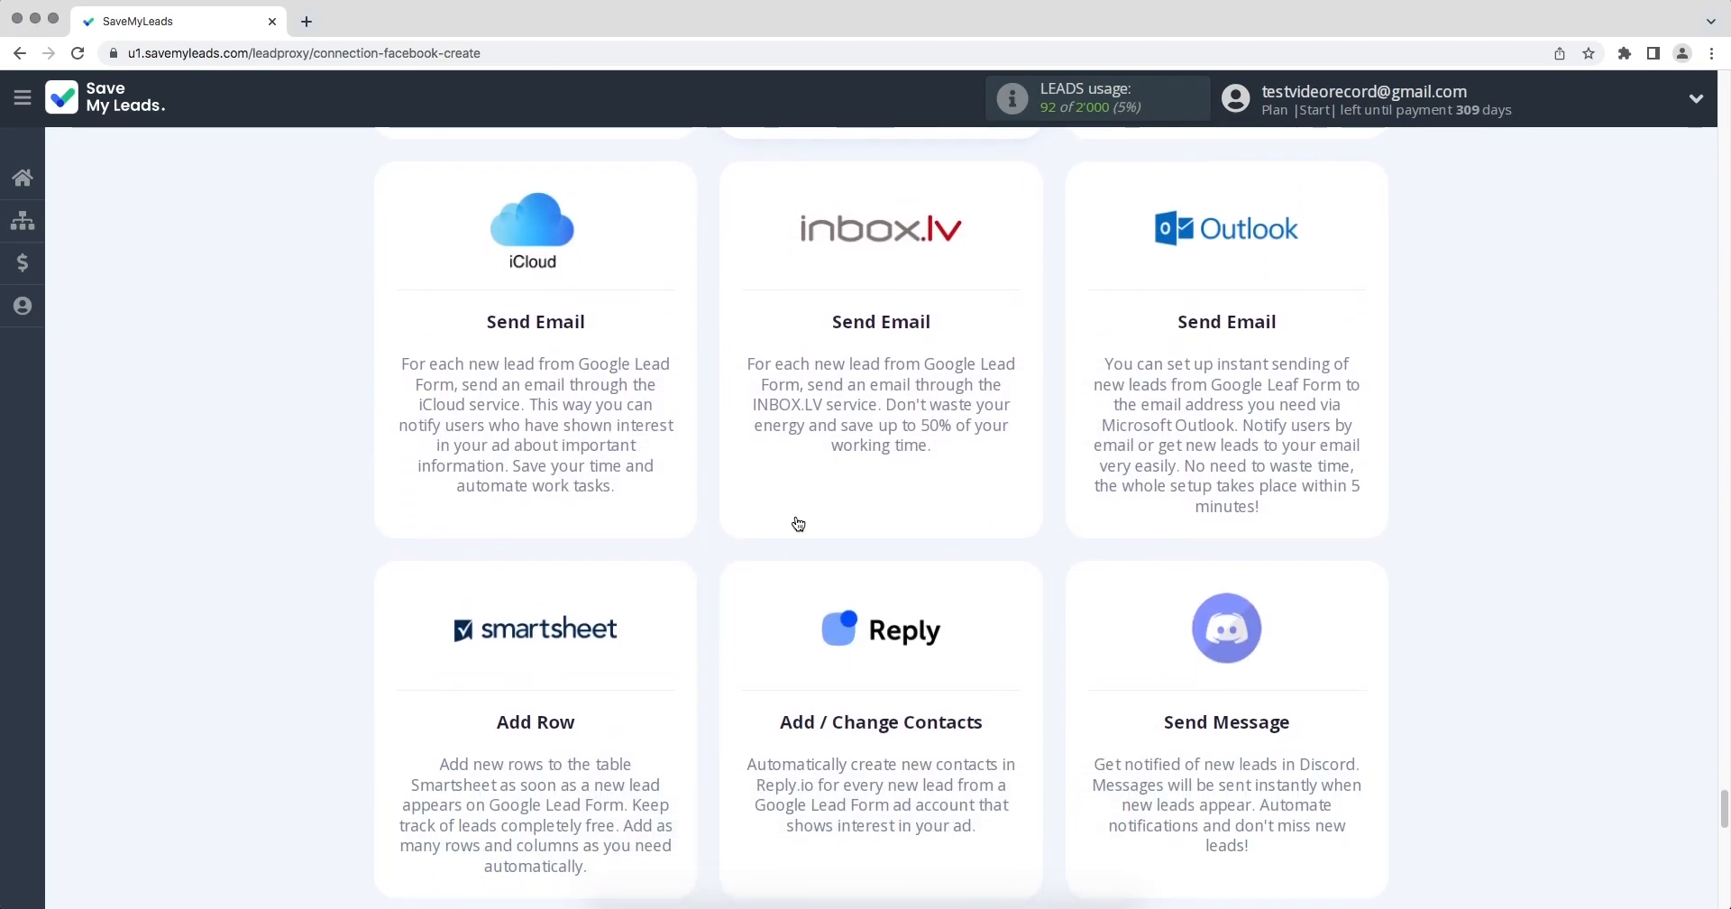
scroll(796, 522, down, 11)
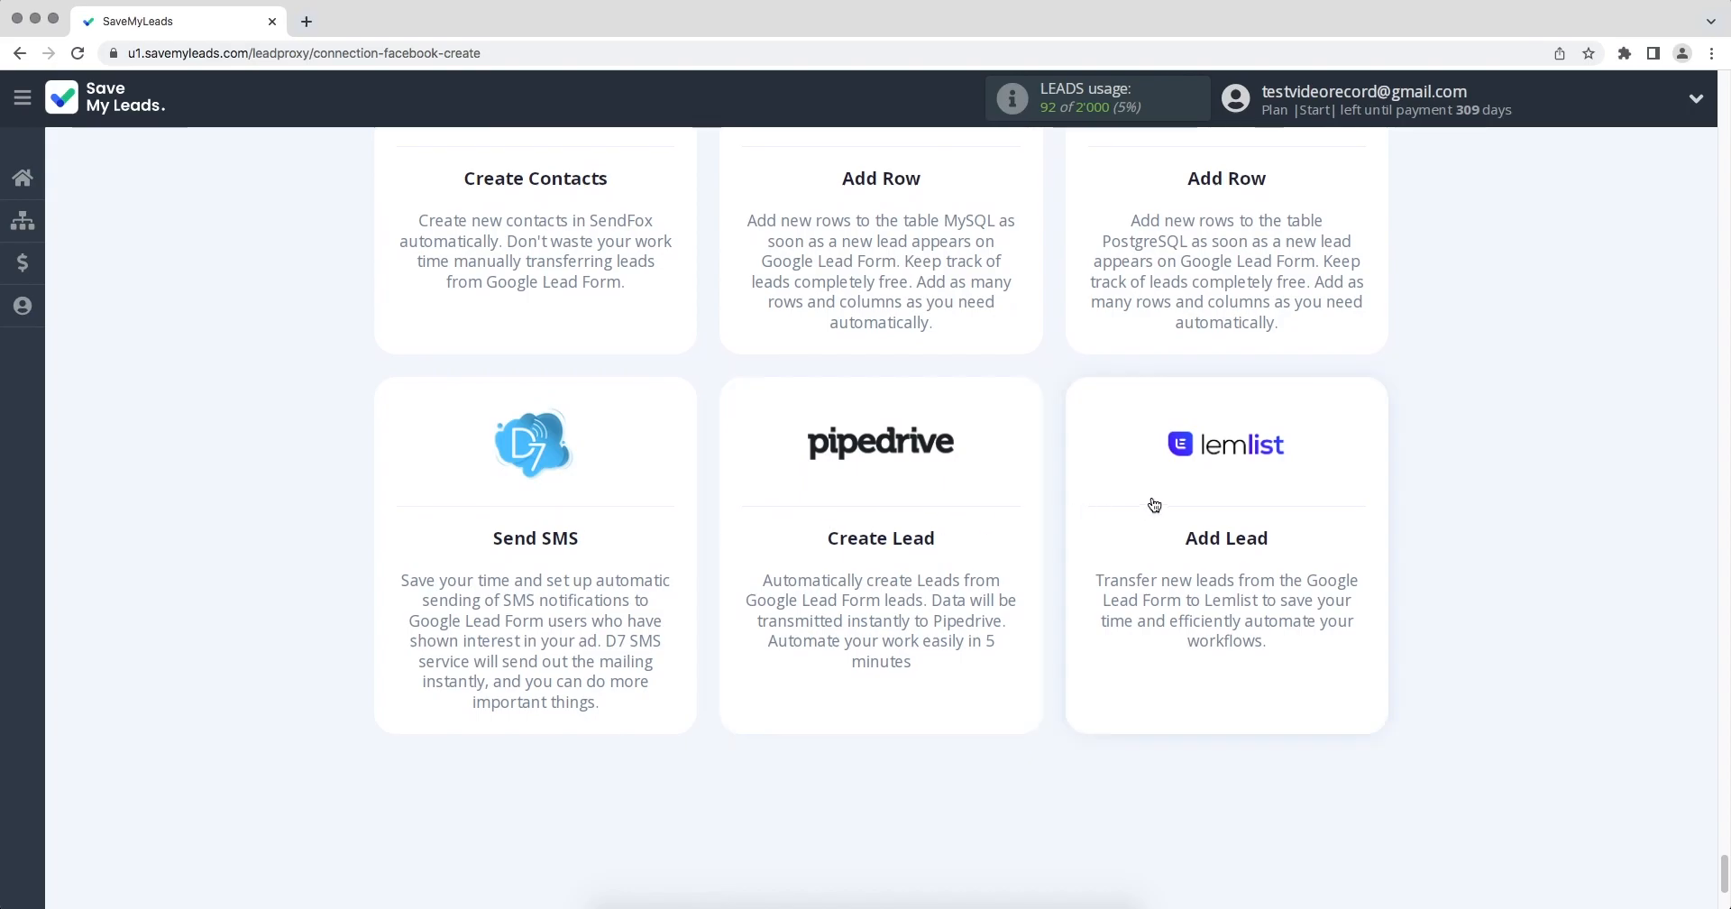
click(1159, 499)
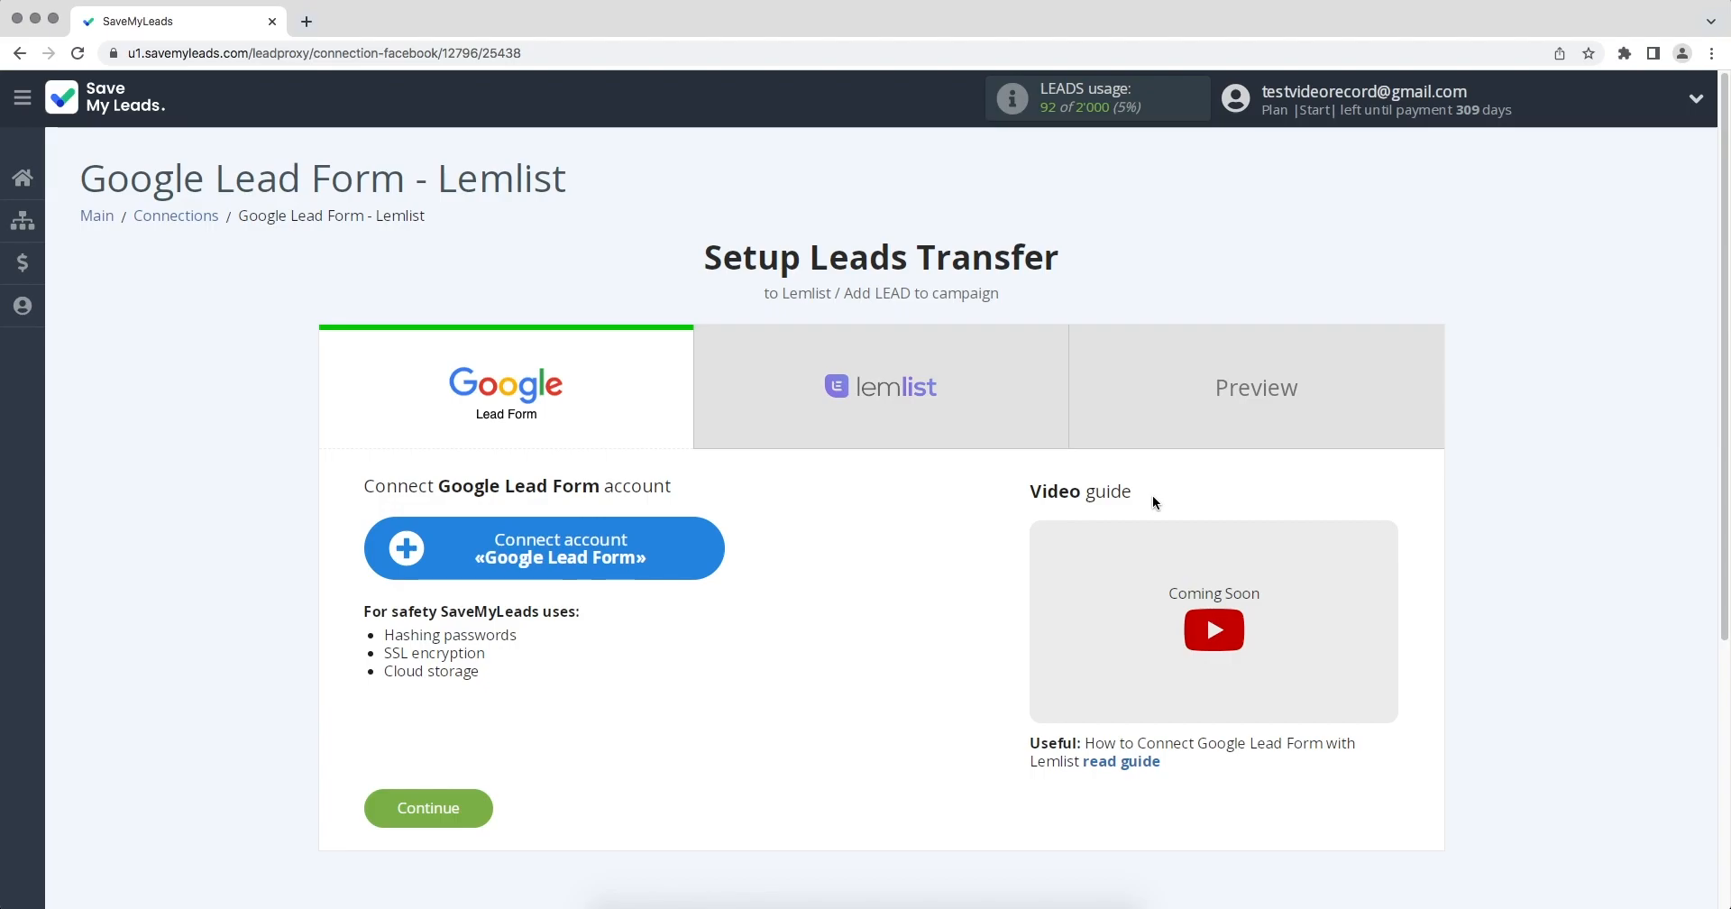
Connect a Google Lead Form account under the suggested name and keep it as the selected account.
click(555, 561)
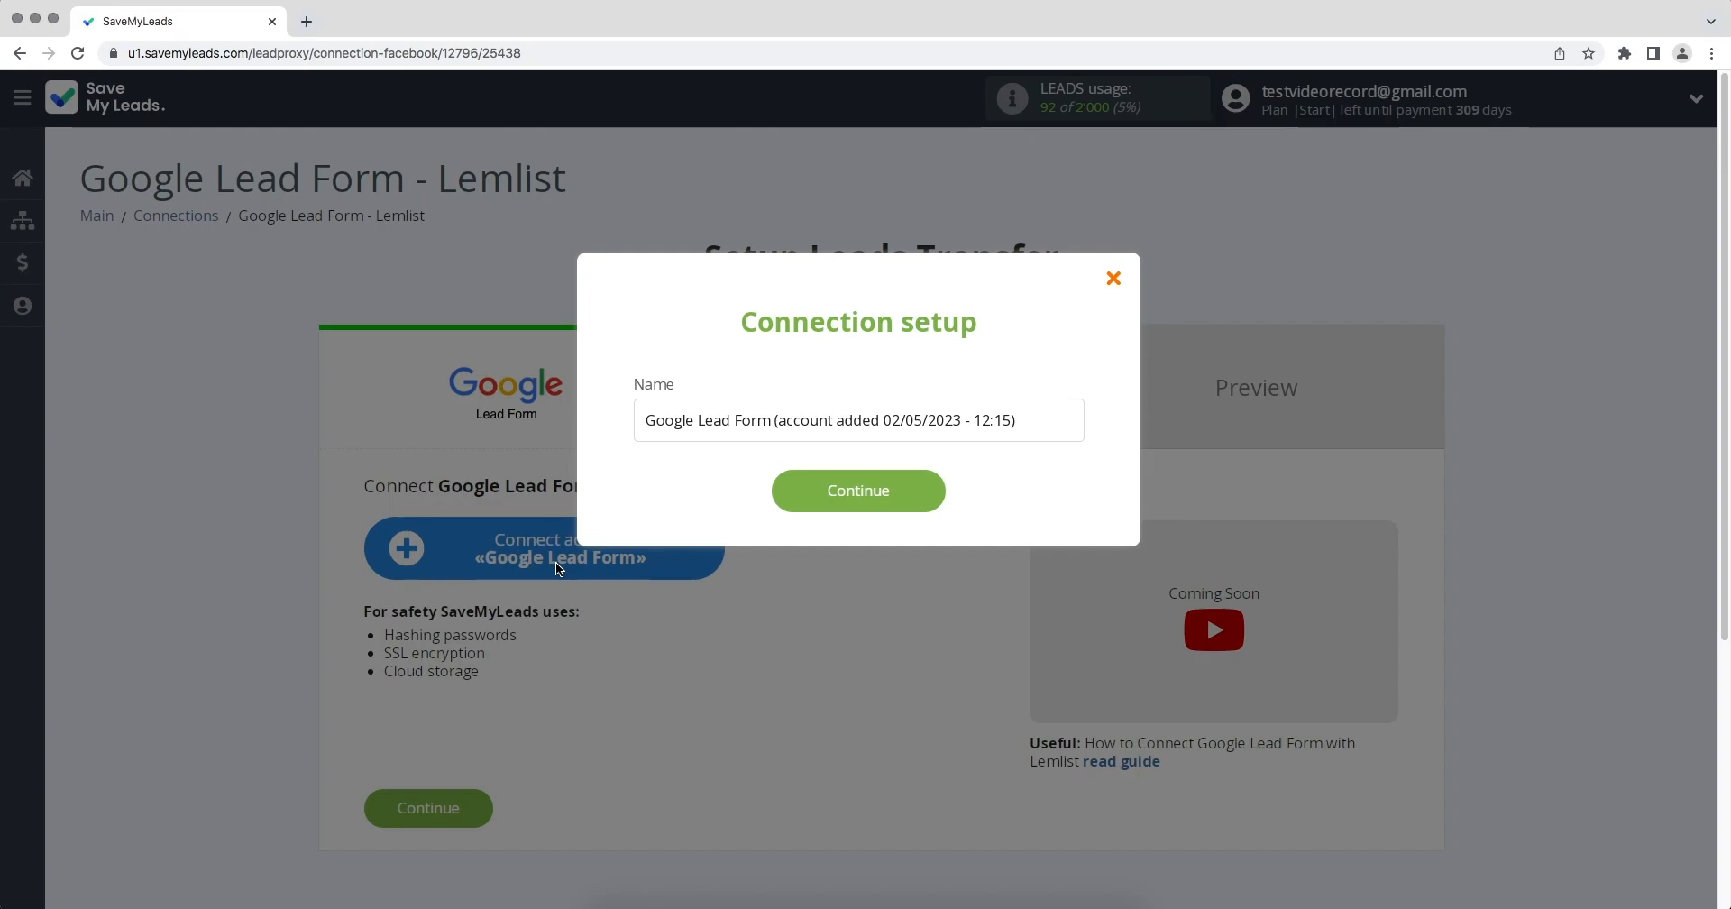
click(824, 505)
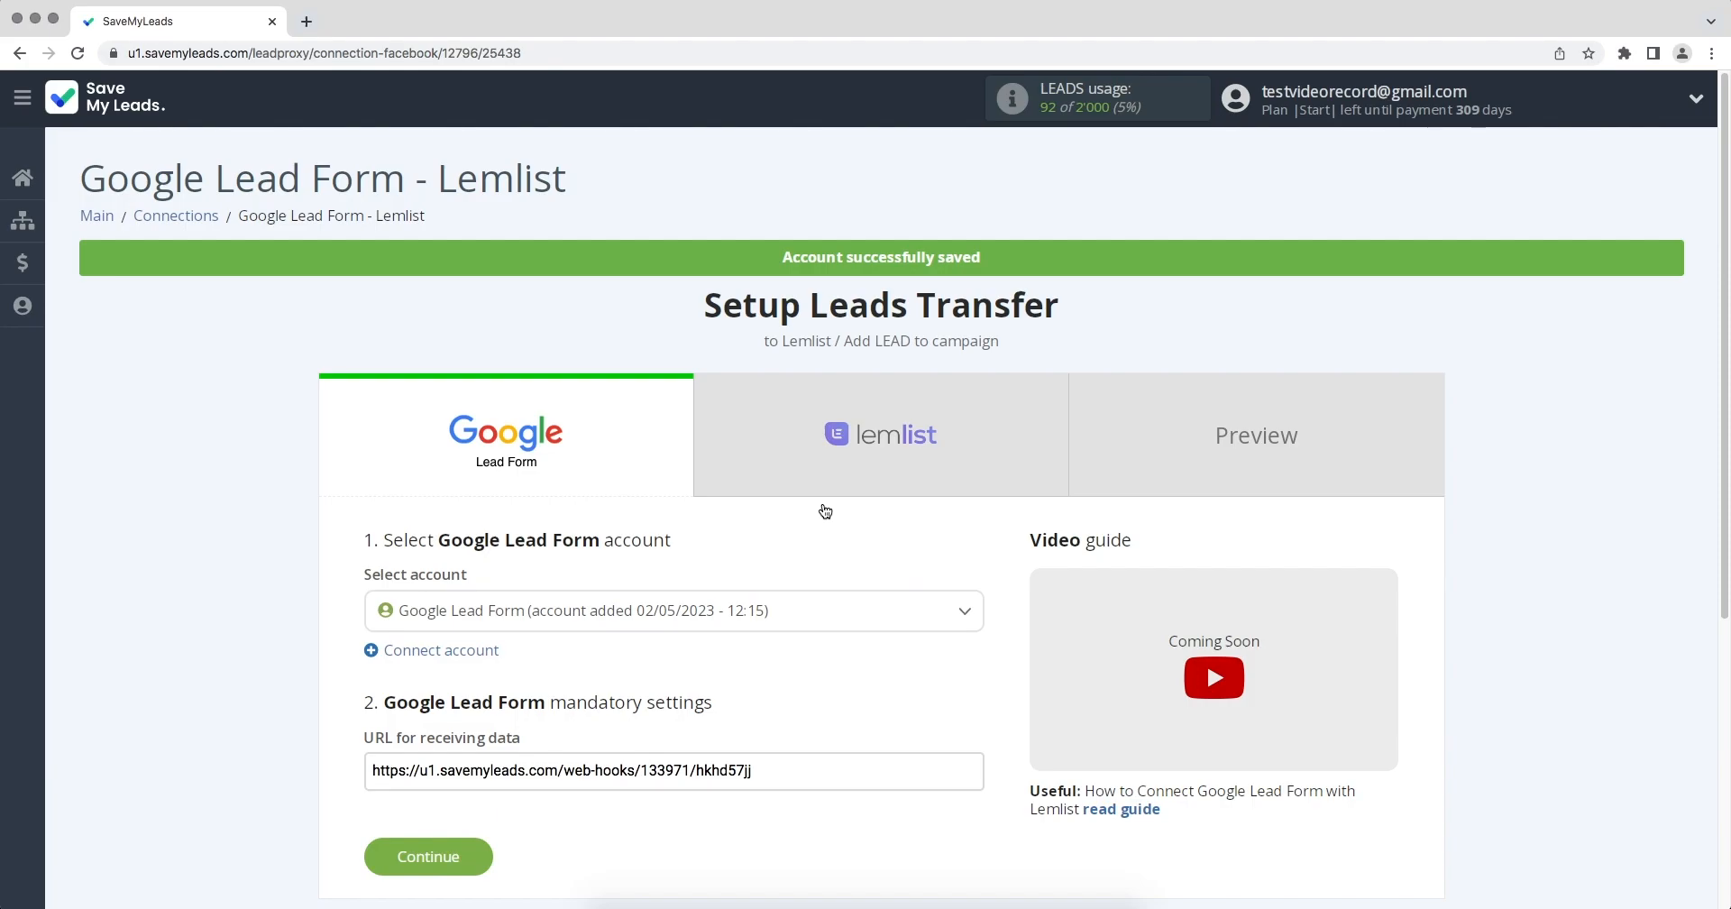
click(758, 610)
click(727, 700)
Copy the whole URL for receiving data from the Google Lead Form mandatory settings.
drag(755, 769, 372, 772)
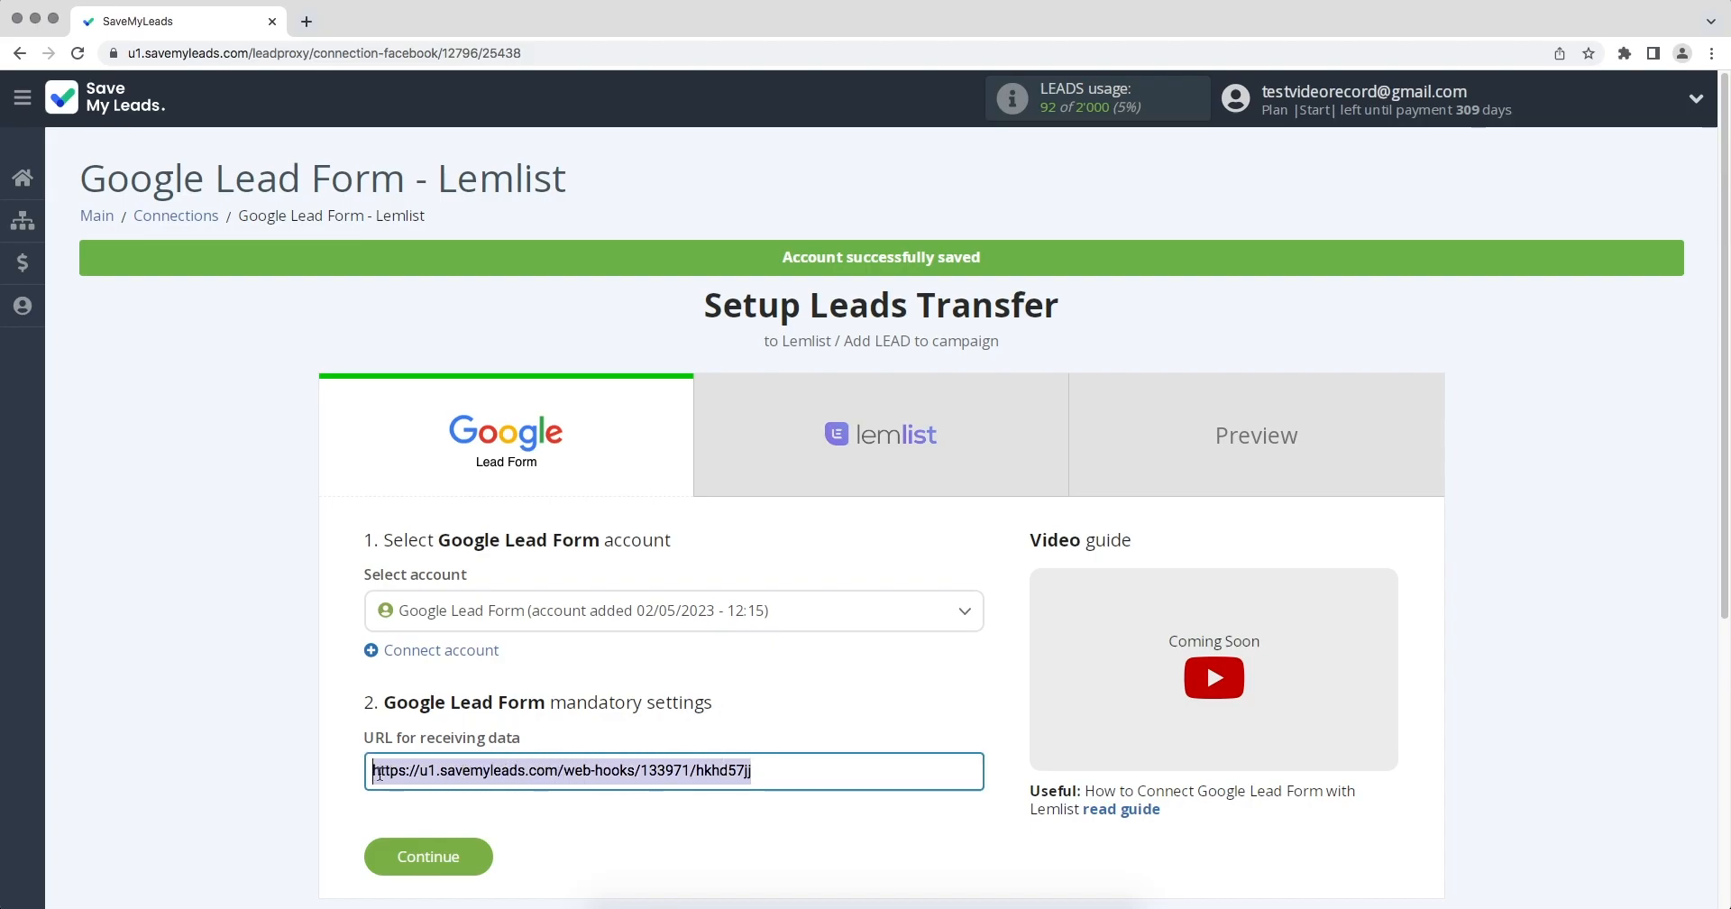
right_click(385, 776)
click(421, 742)
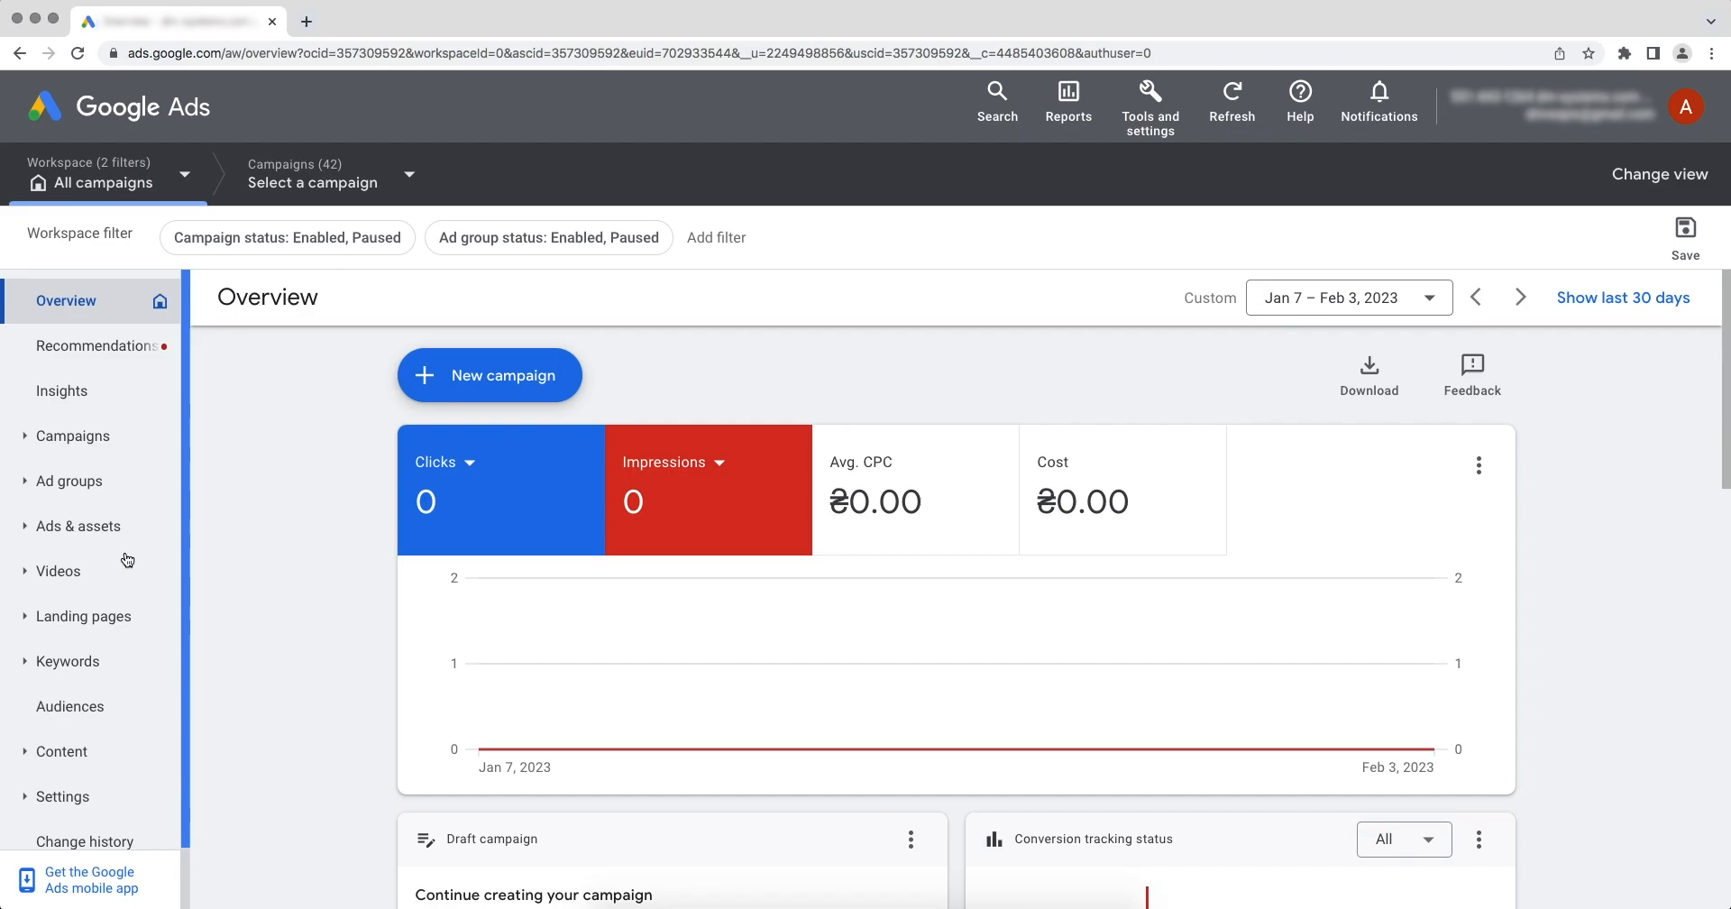
In Google Ads, open the account-level Google Lead Form asset for editing.
click(115, 532)
click(89, 616)
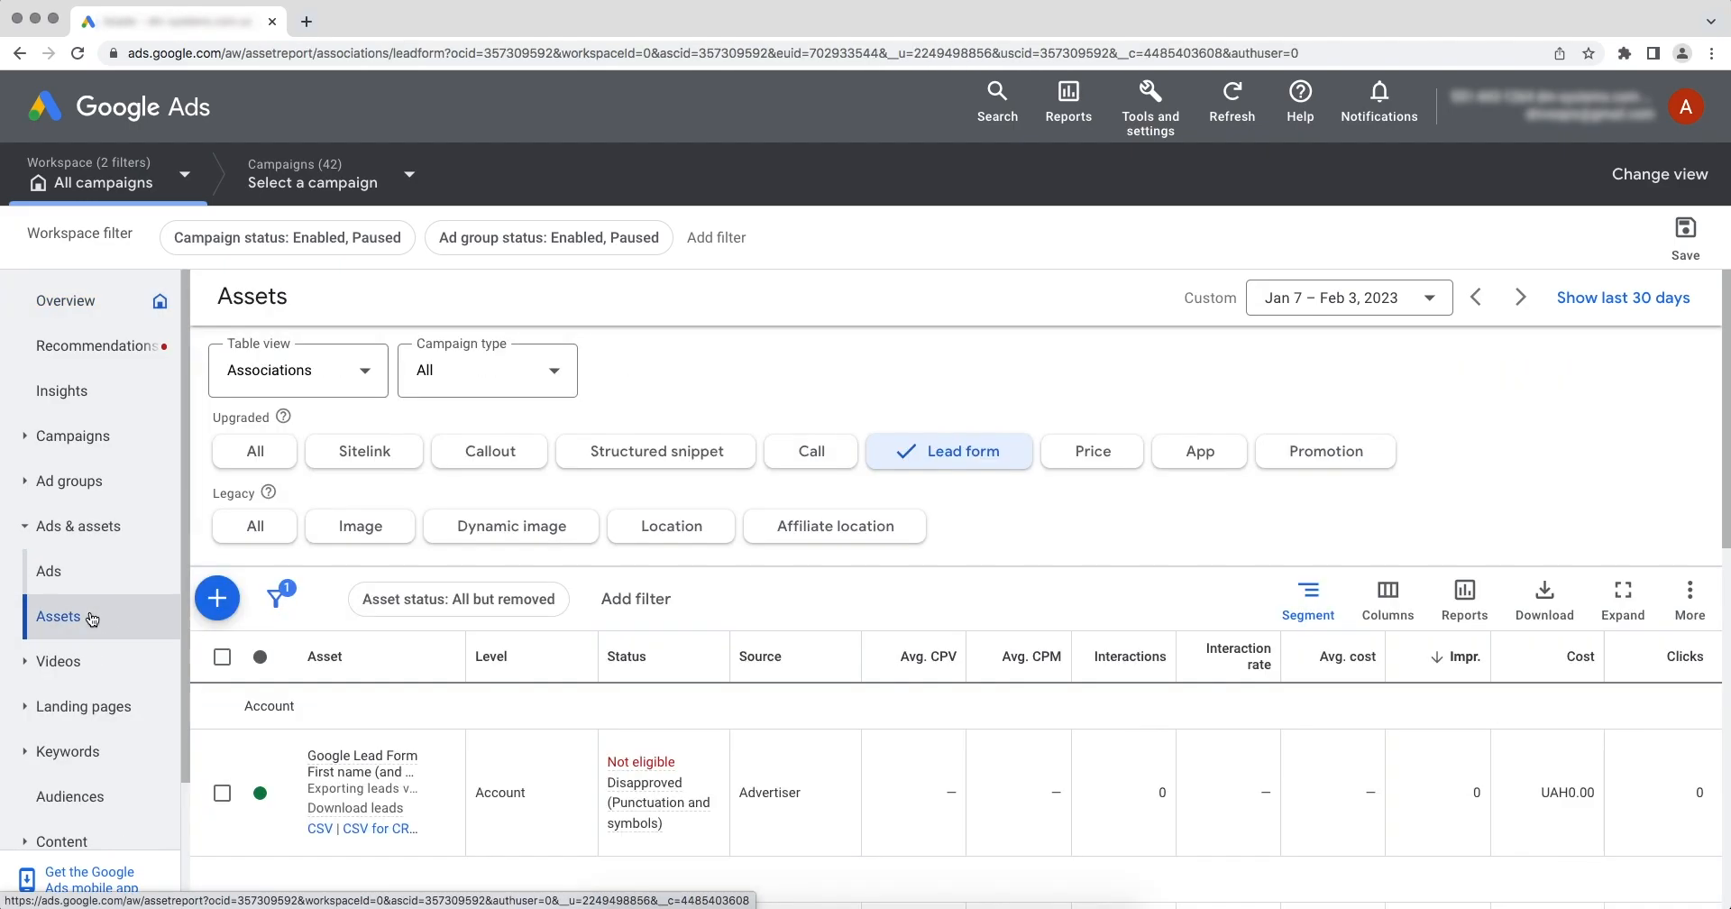
click(321, 759)
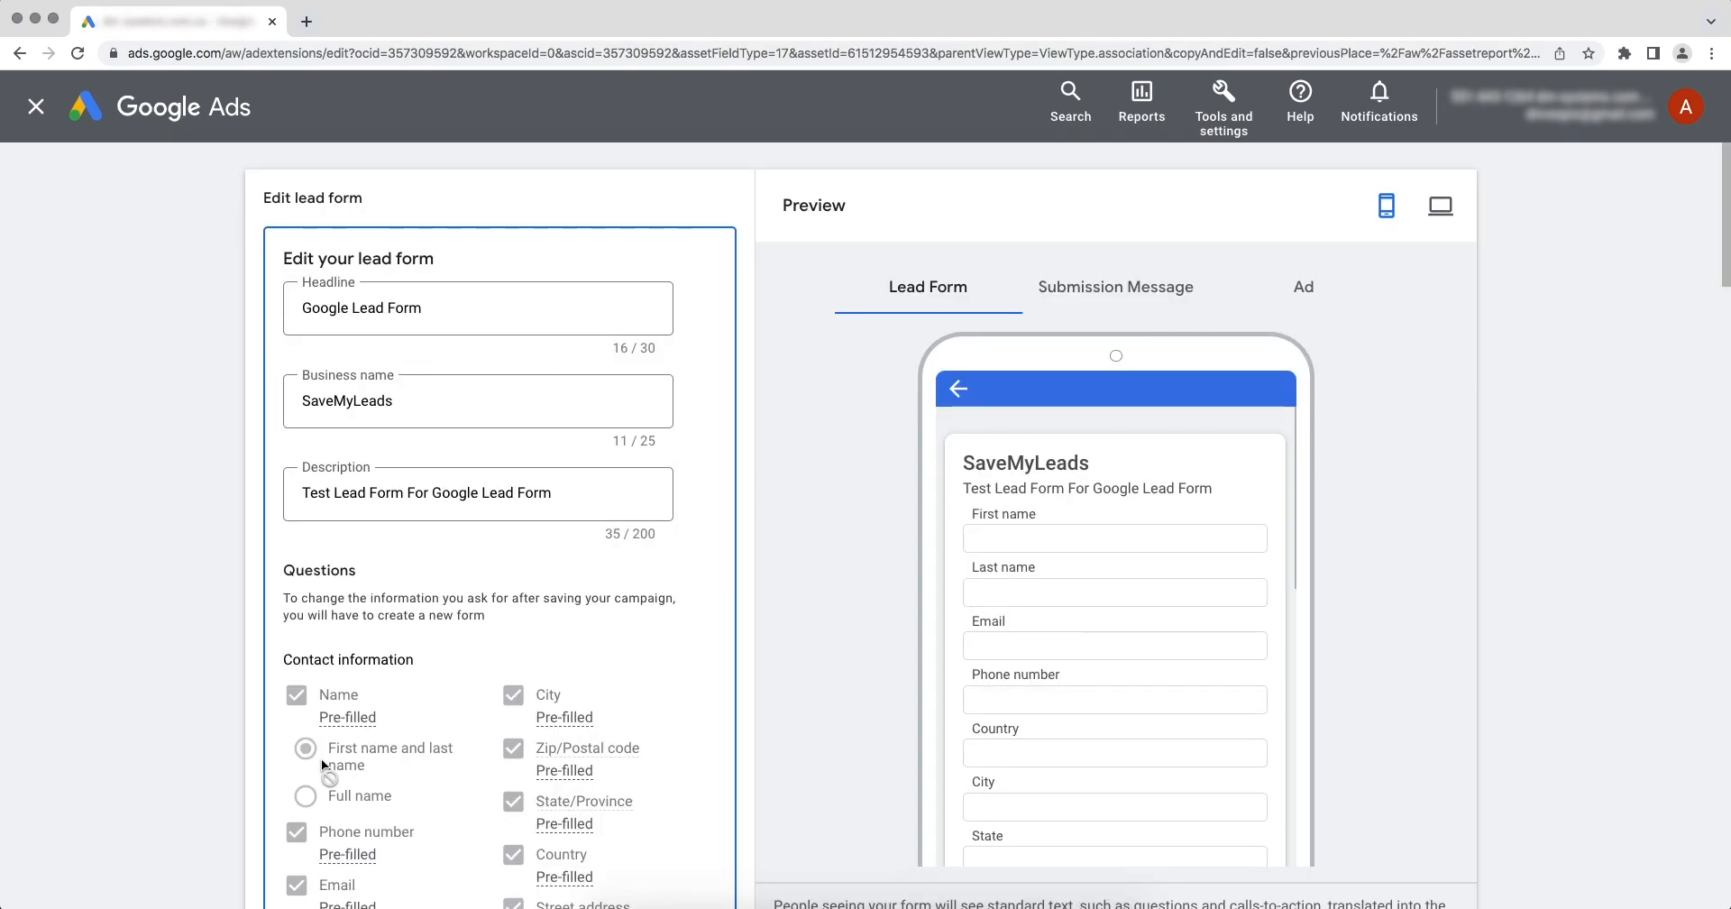
Expand the lead form's other data integration options and paste the copied URL as the webhook URL.
scroll(321, 759, down, 10)
scroll(321, 759, down, 10)
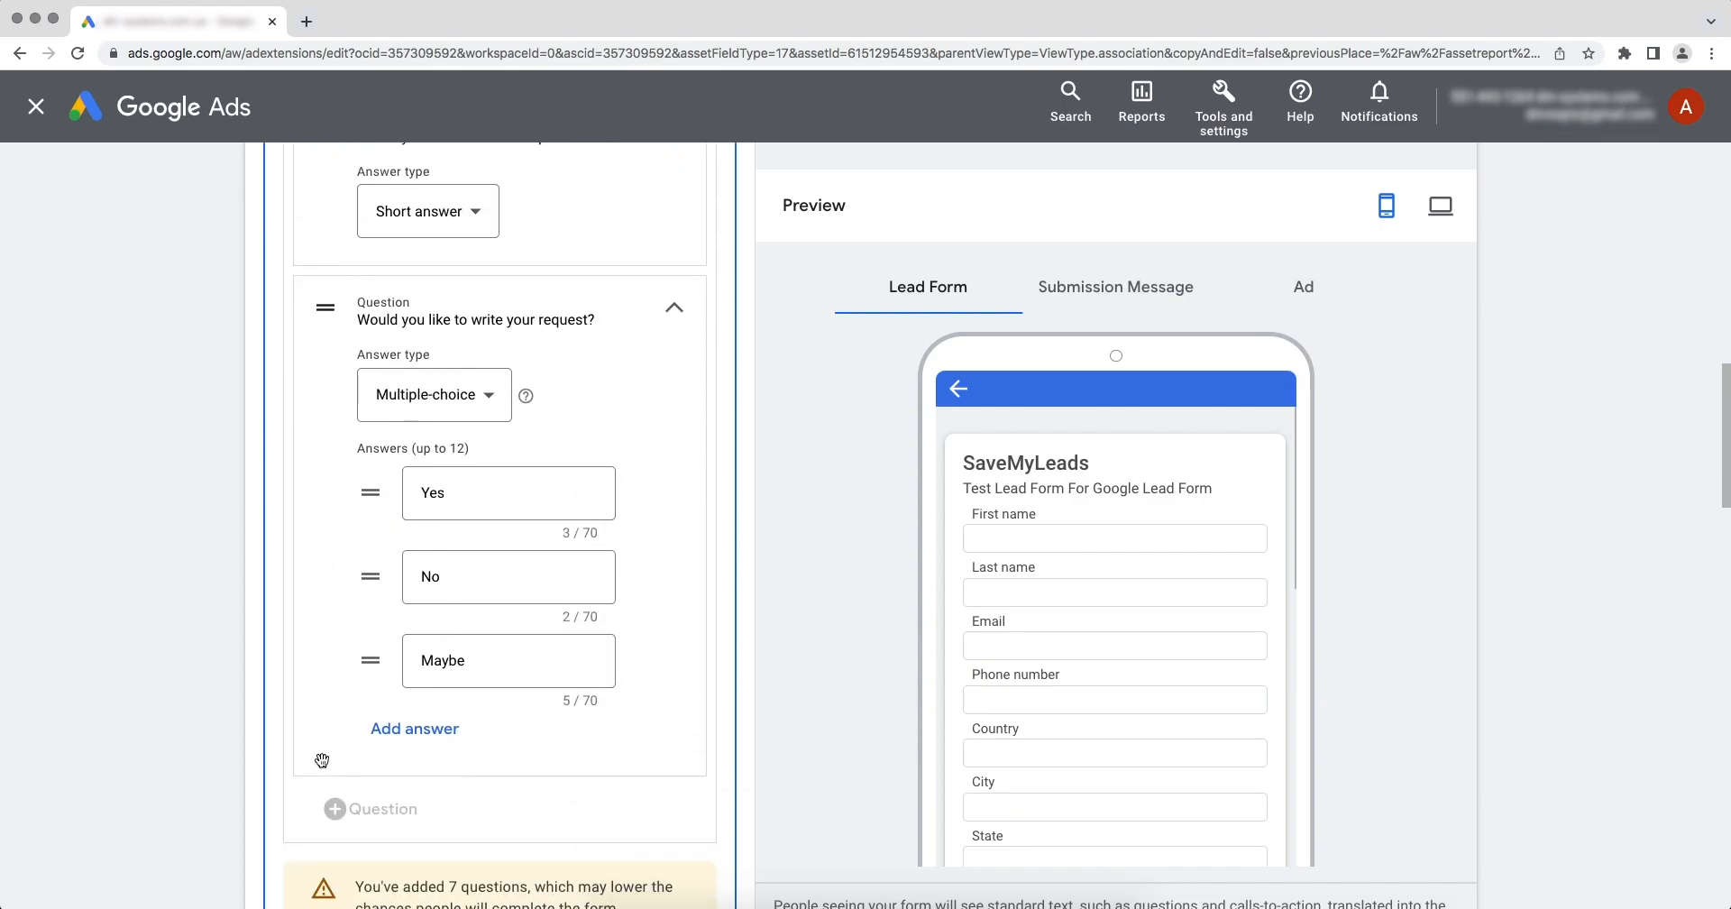
scroll(323, 767, down, 12)
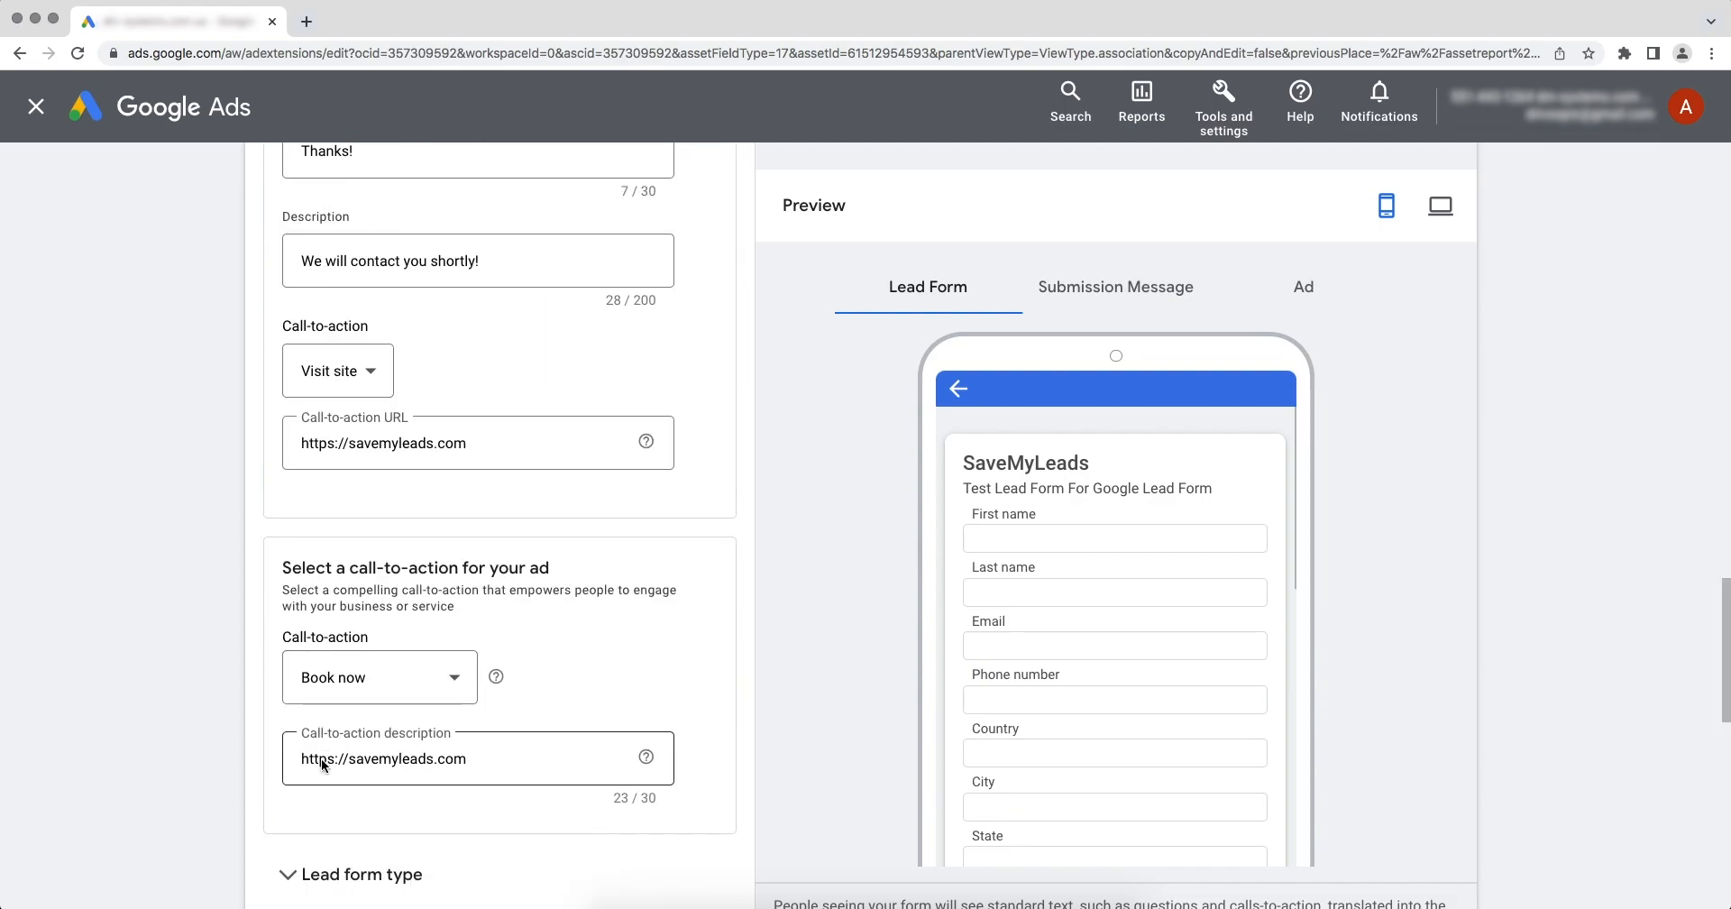
scroll(321, 759, down, 3)
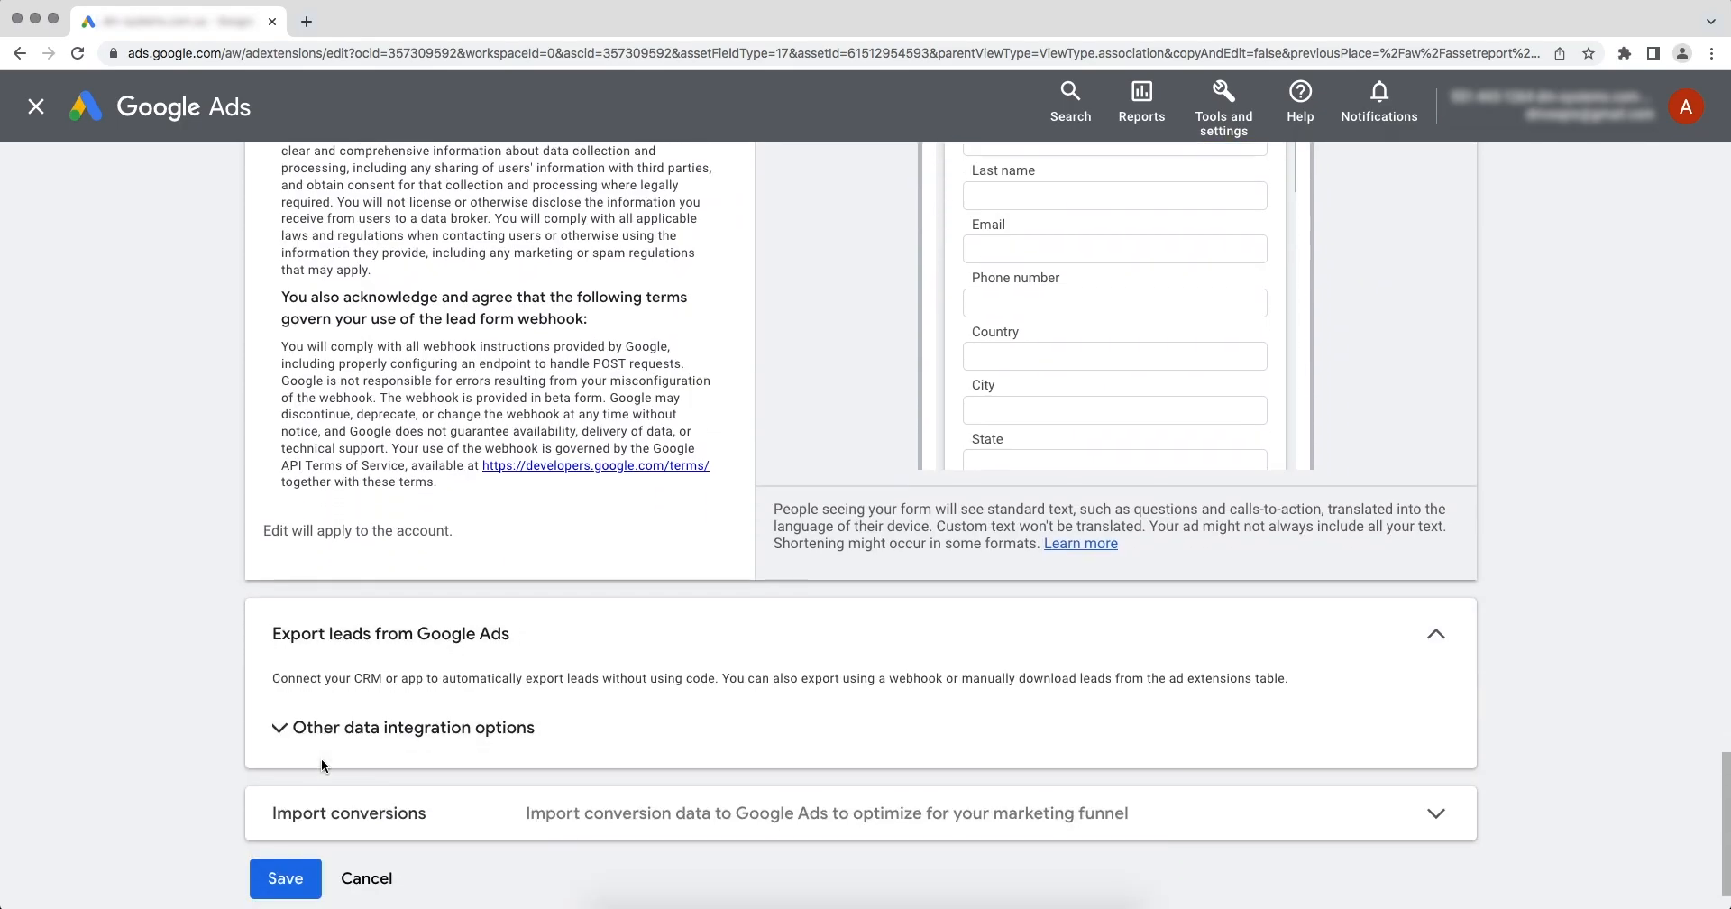
click(290, 722)
scroll(290, 721, down, 3)
scroll(289, 722, down, 1)
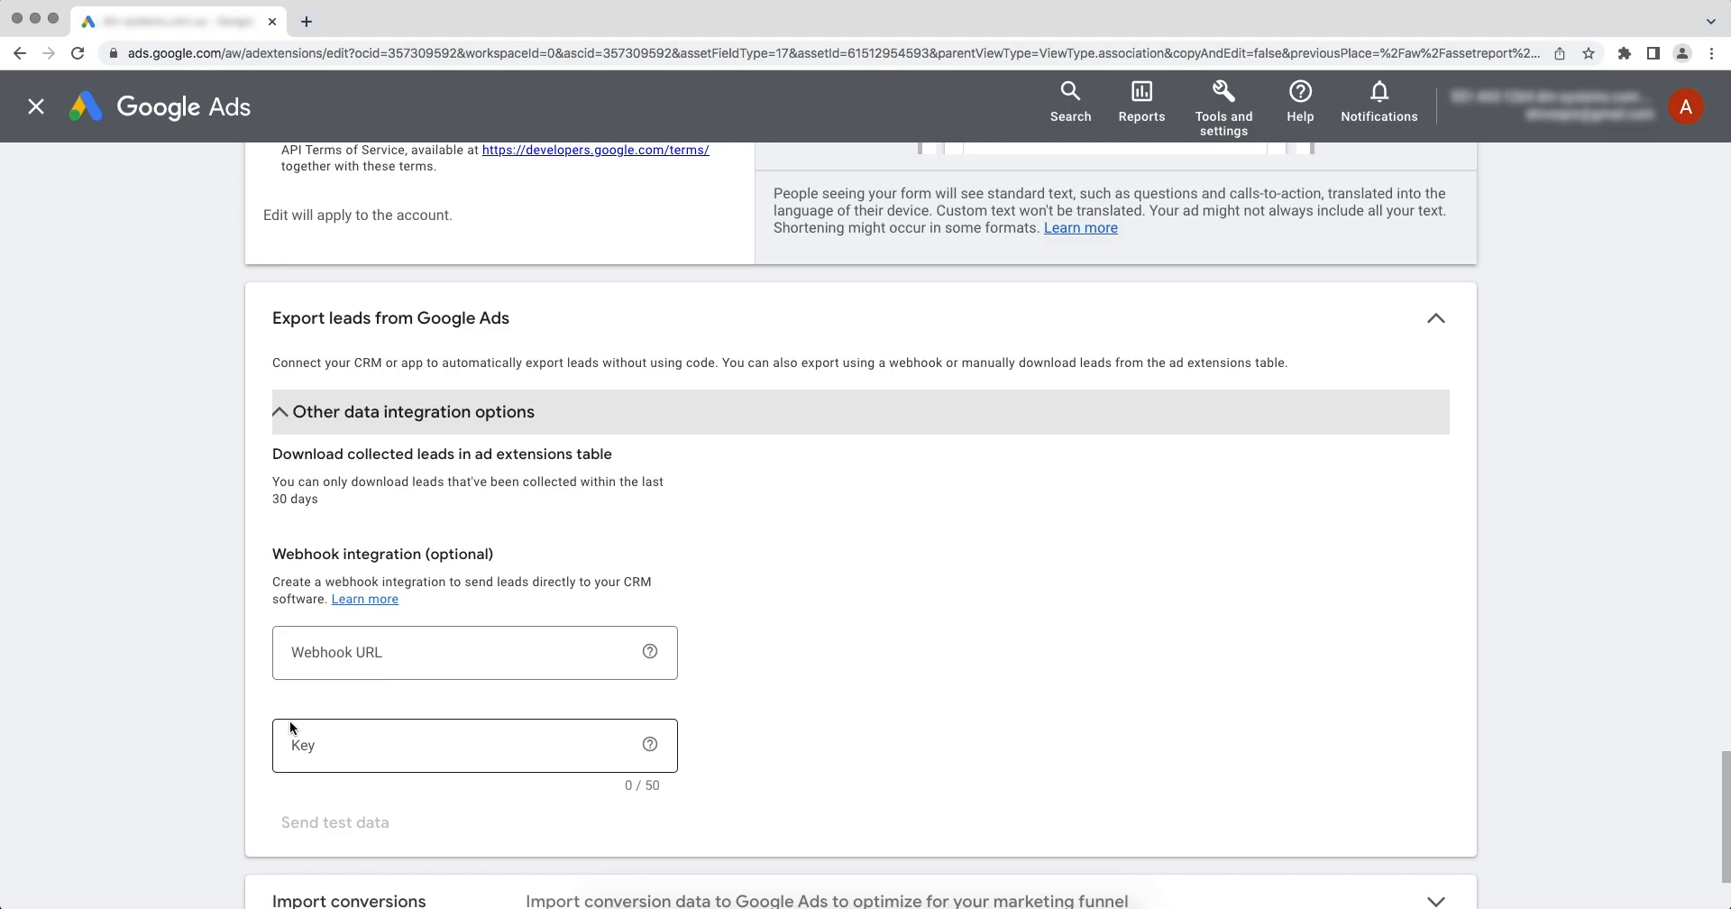
right_click(324, 644)
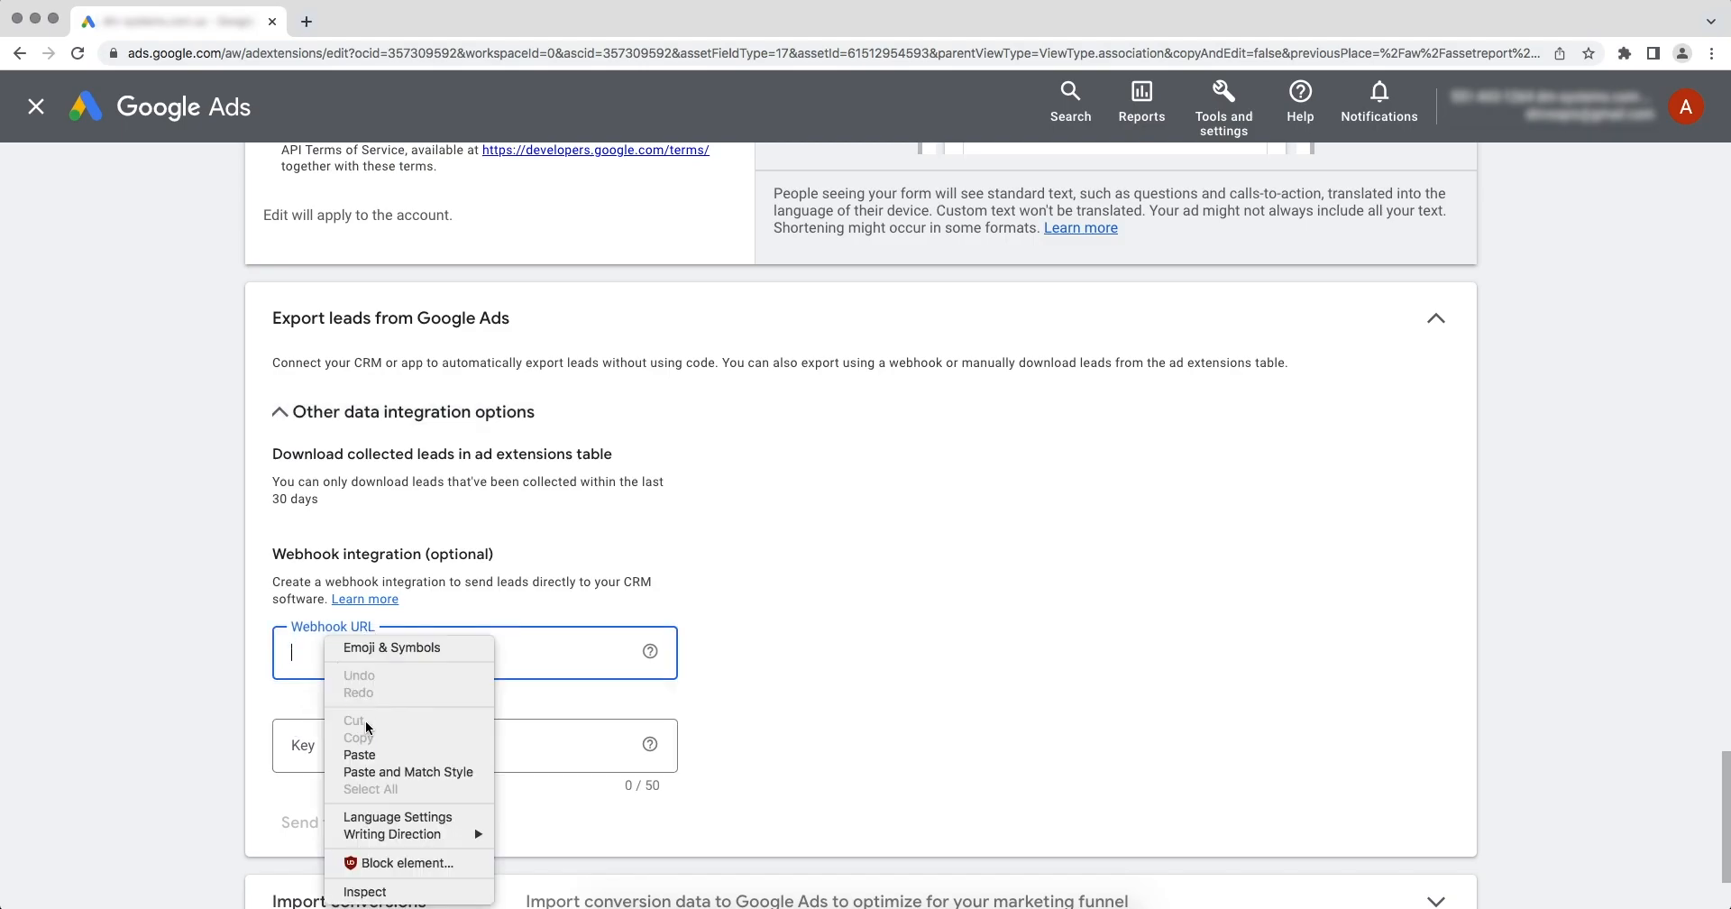
click(372, 754)
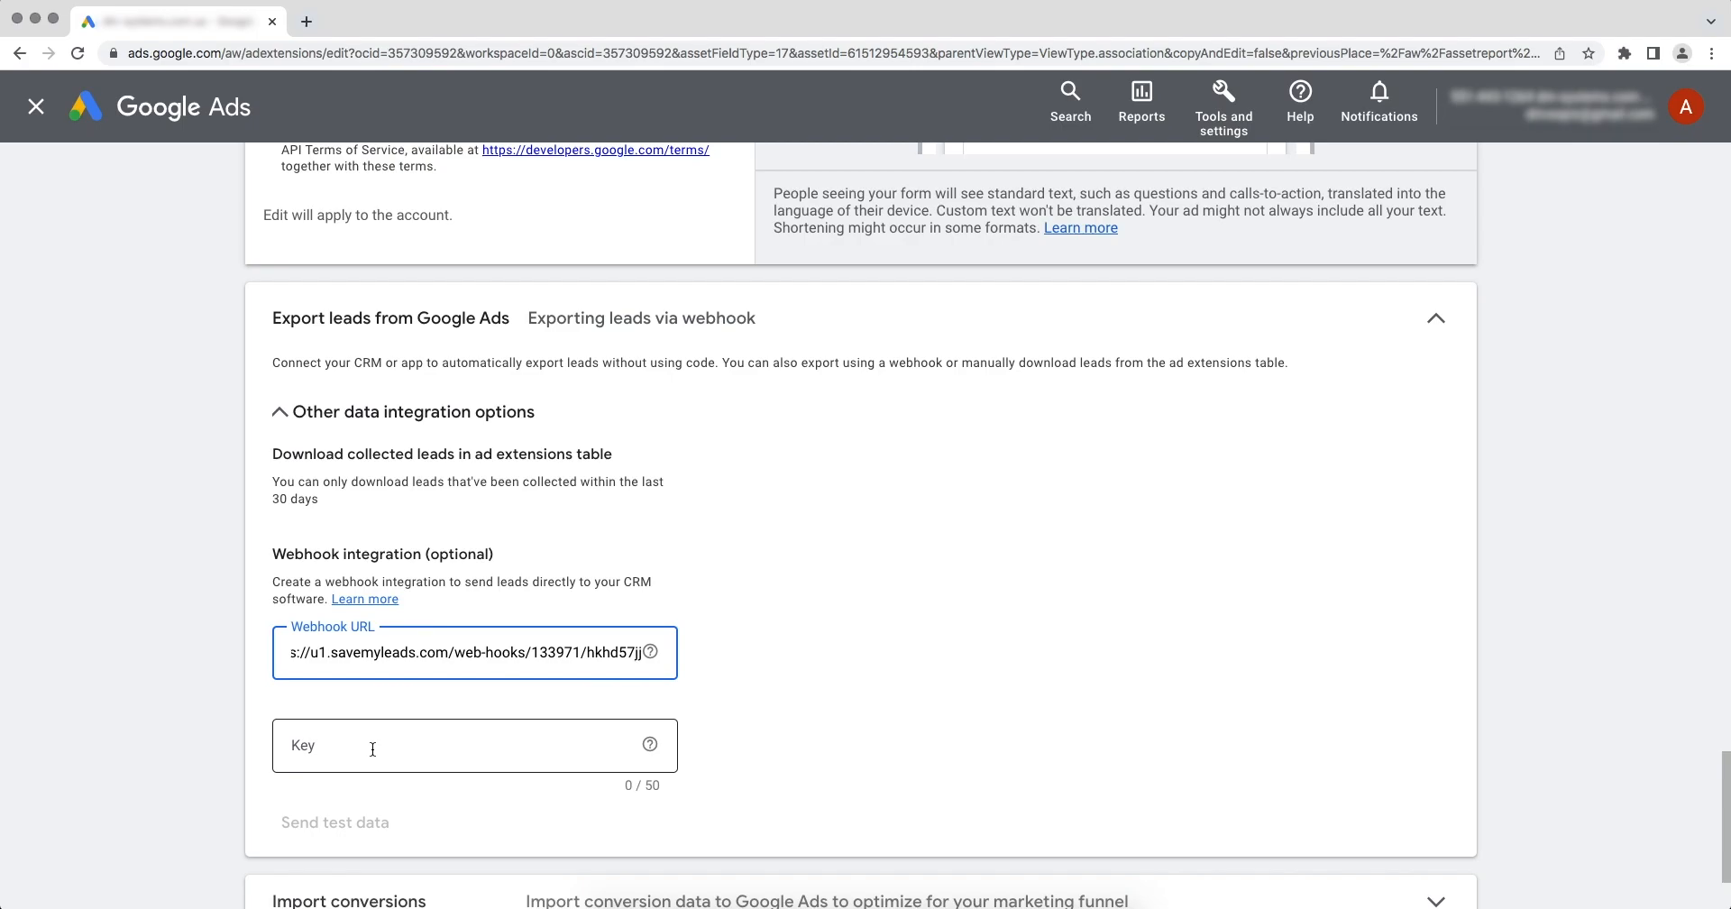
Copy the final part of the webhook URL and paste it as the webhook key.
drag(588, 655, 651, 664)
right_click(651, 665)
click(633, 649)
right_click(372, 741)
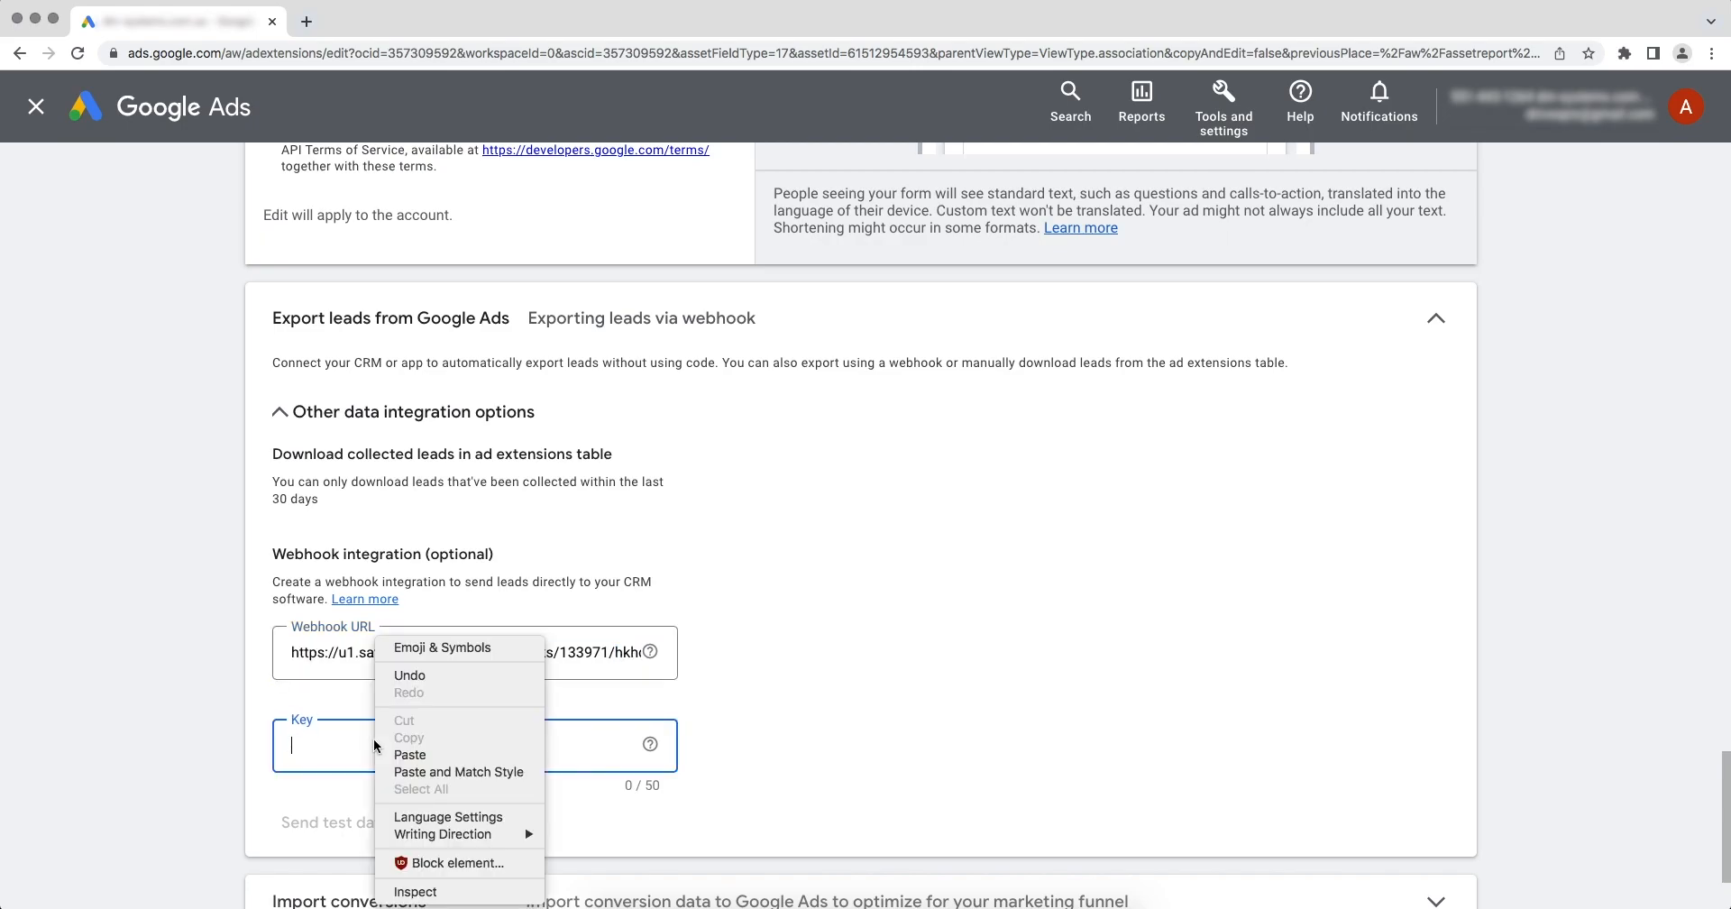
click(399, 761)
key(super+v)
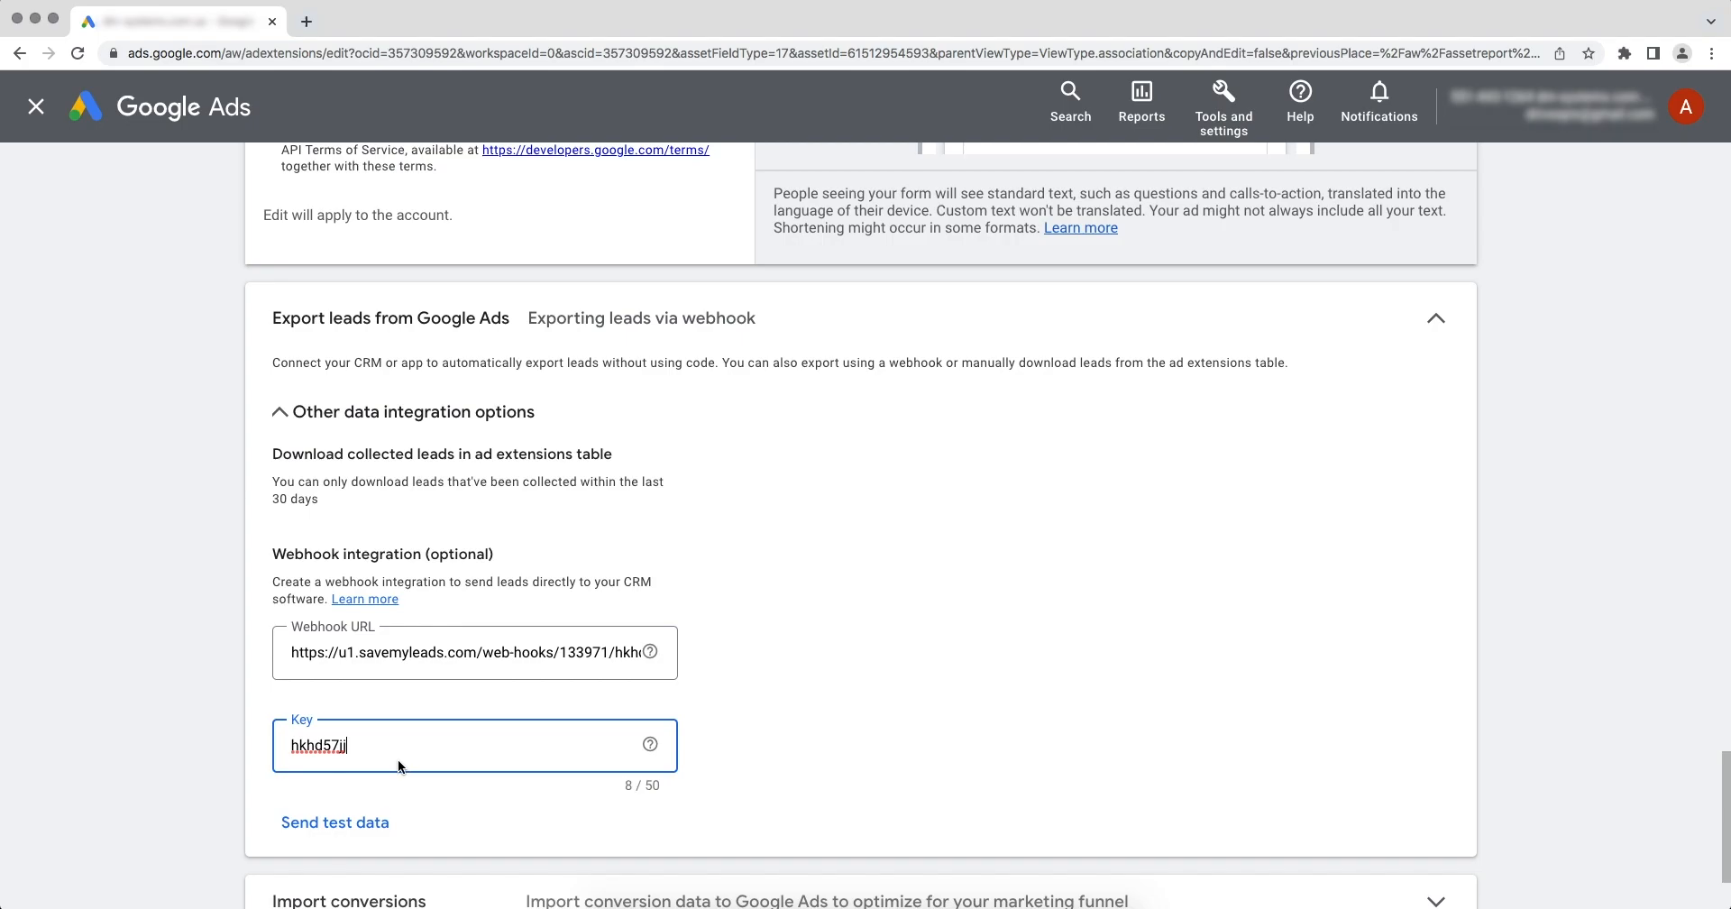
Send test data through the lead form's webhook integration and save the asset.
click(366, 821)
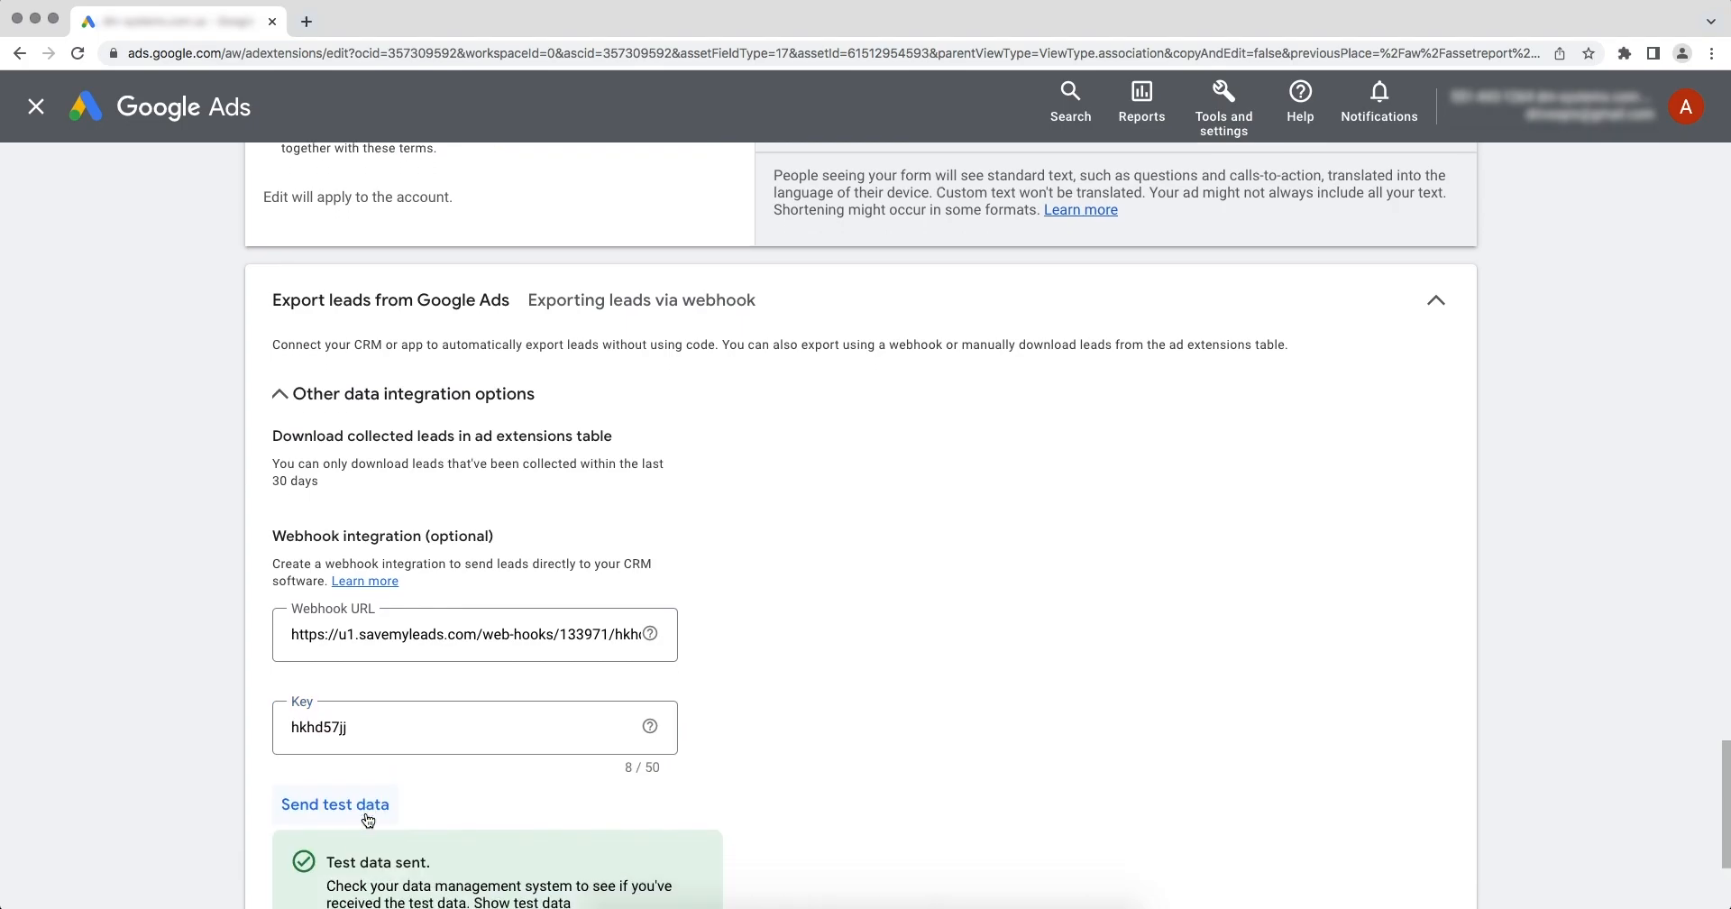
scroll(368, 818, down, 5)
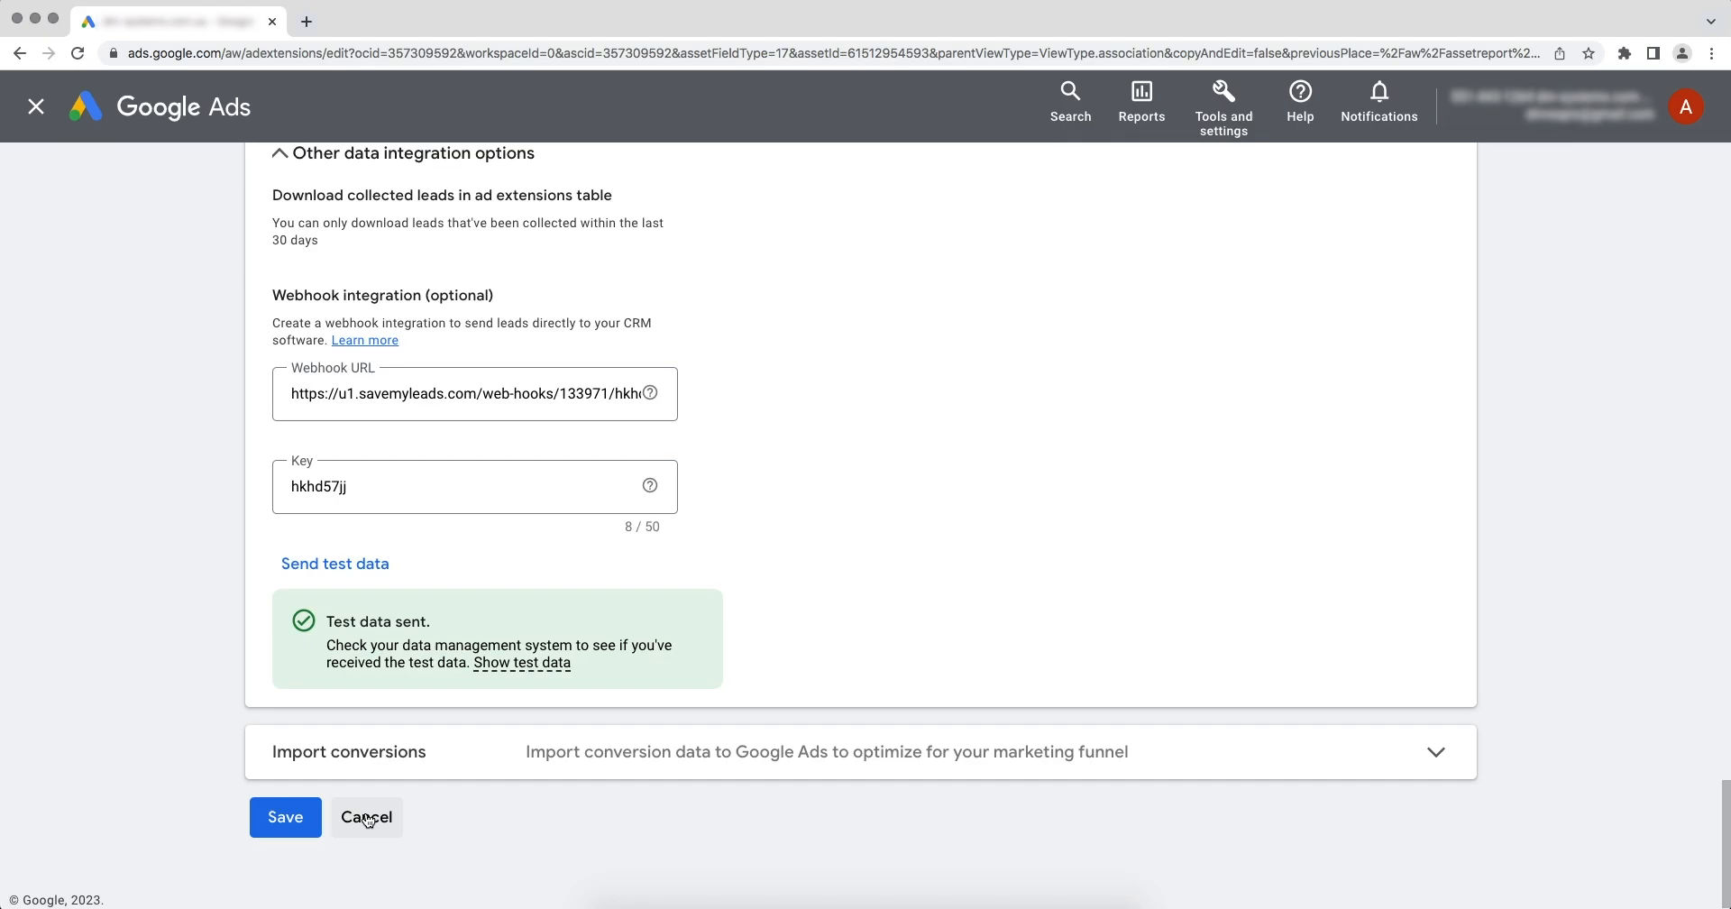
click(302, 817)
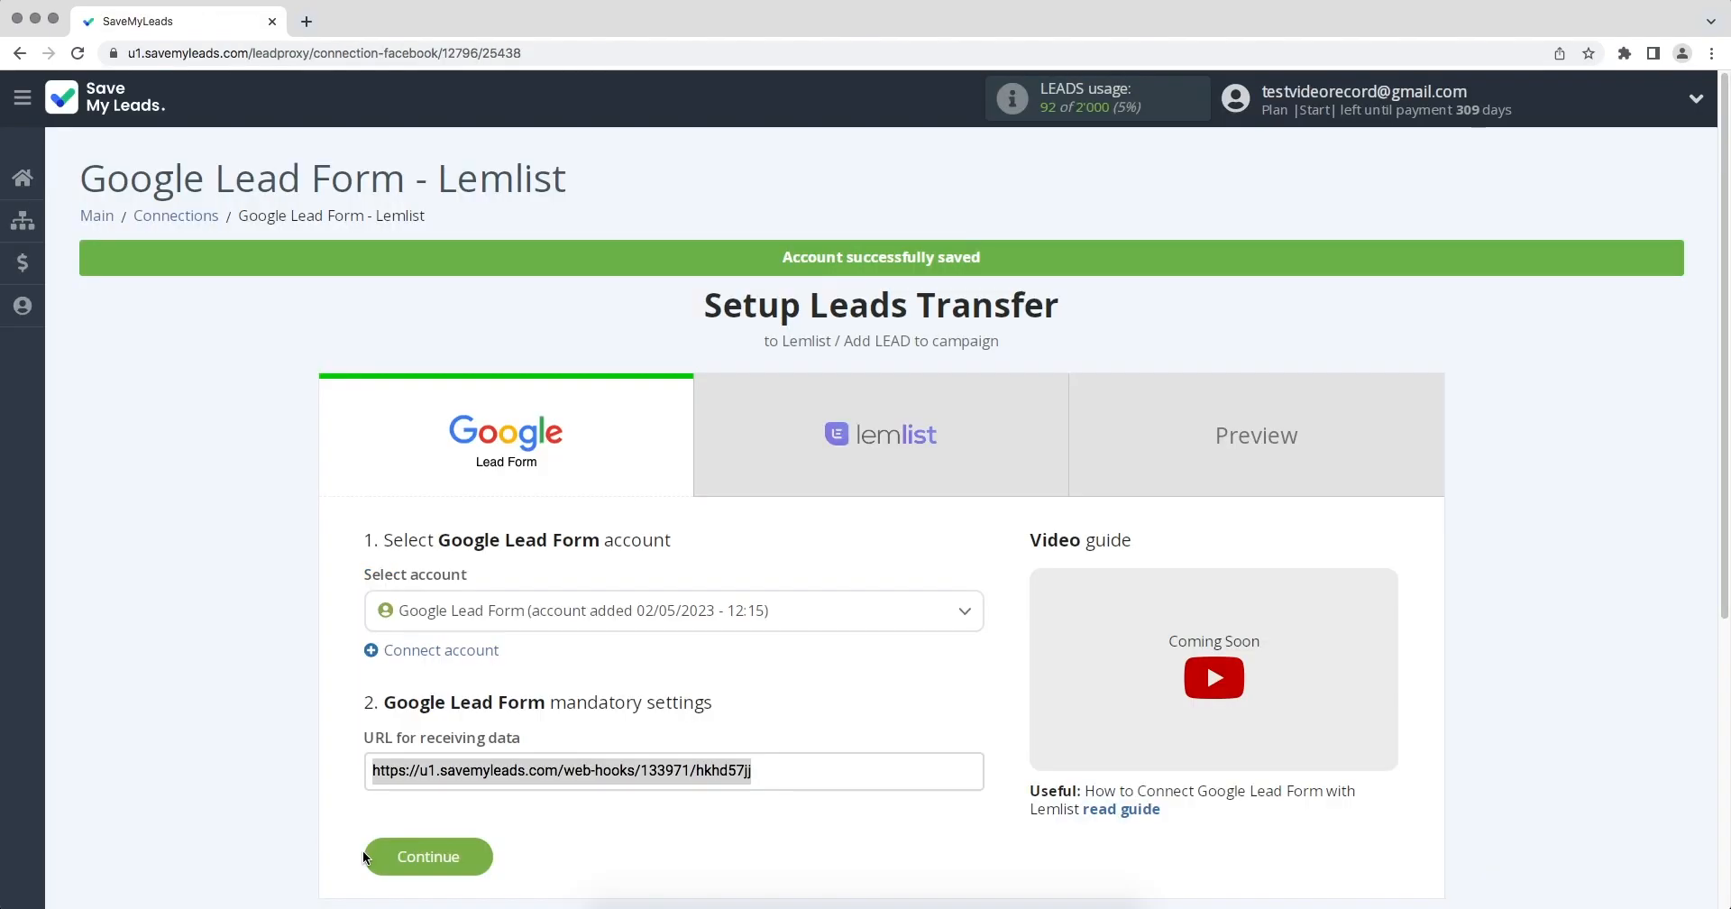
In SaveMyLeads, continue to the Lemlist stage and start connecting an account; in Lemlist, open the Integrations settings.
click(364, 856)
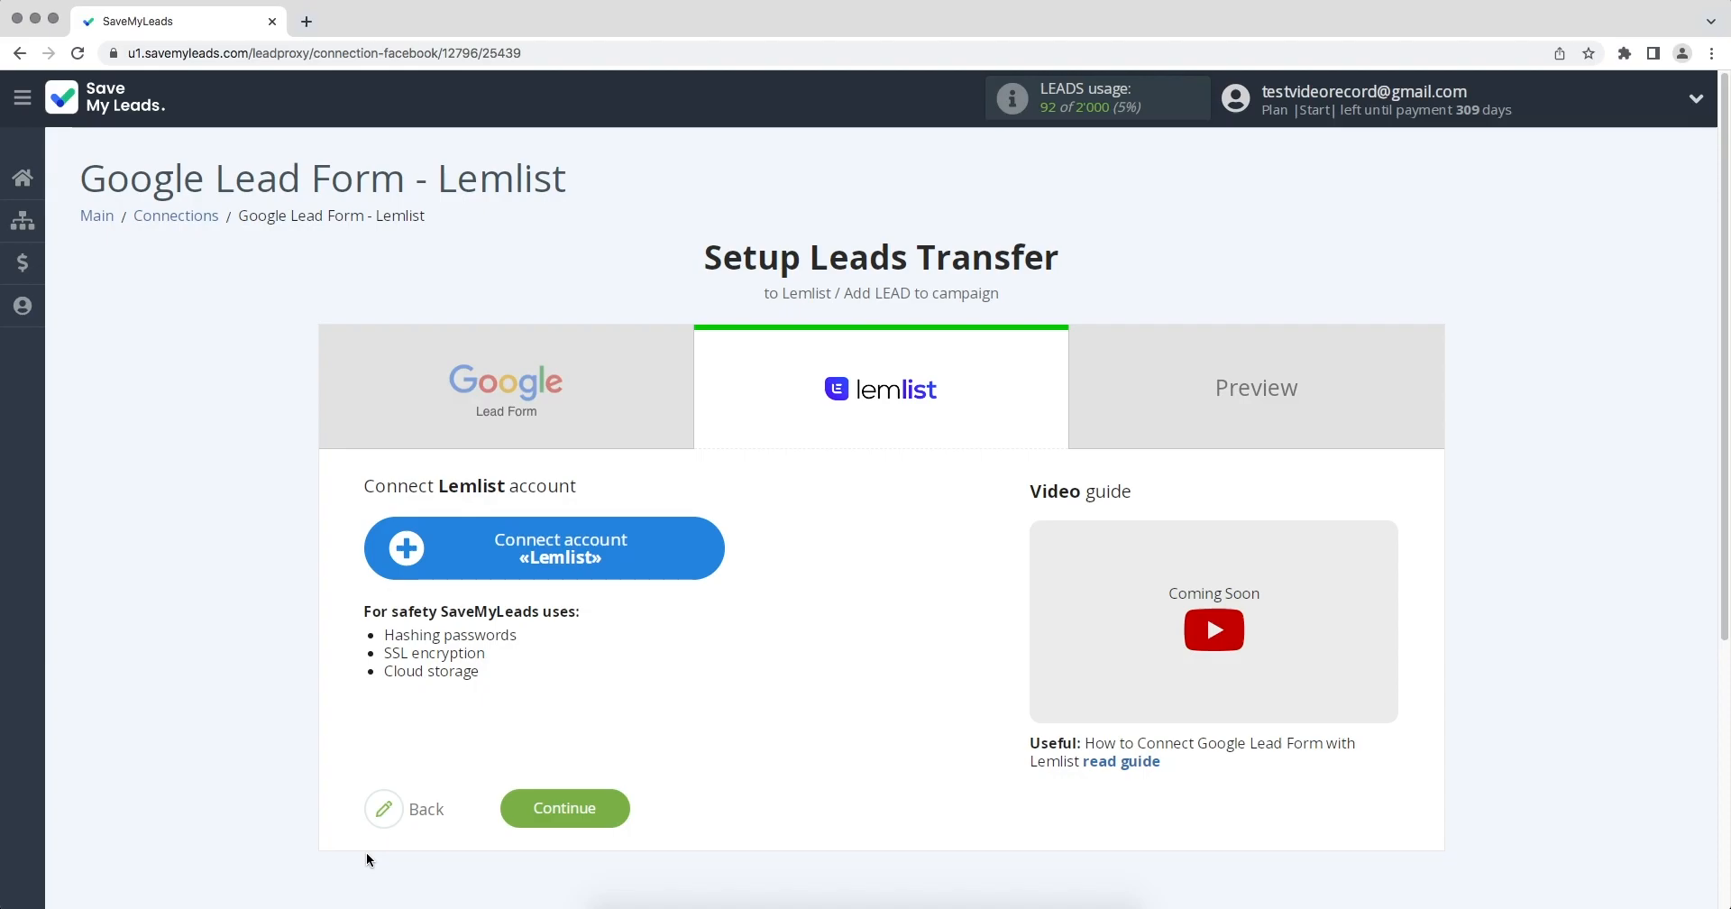
click(413, 570)
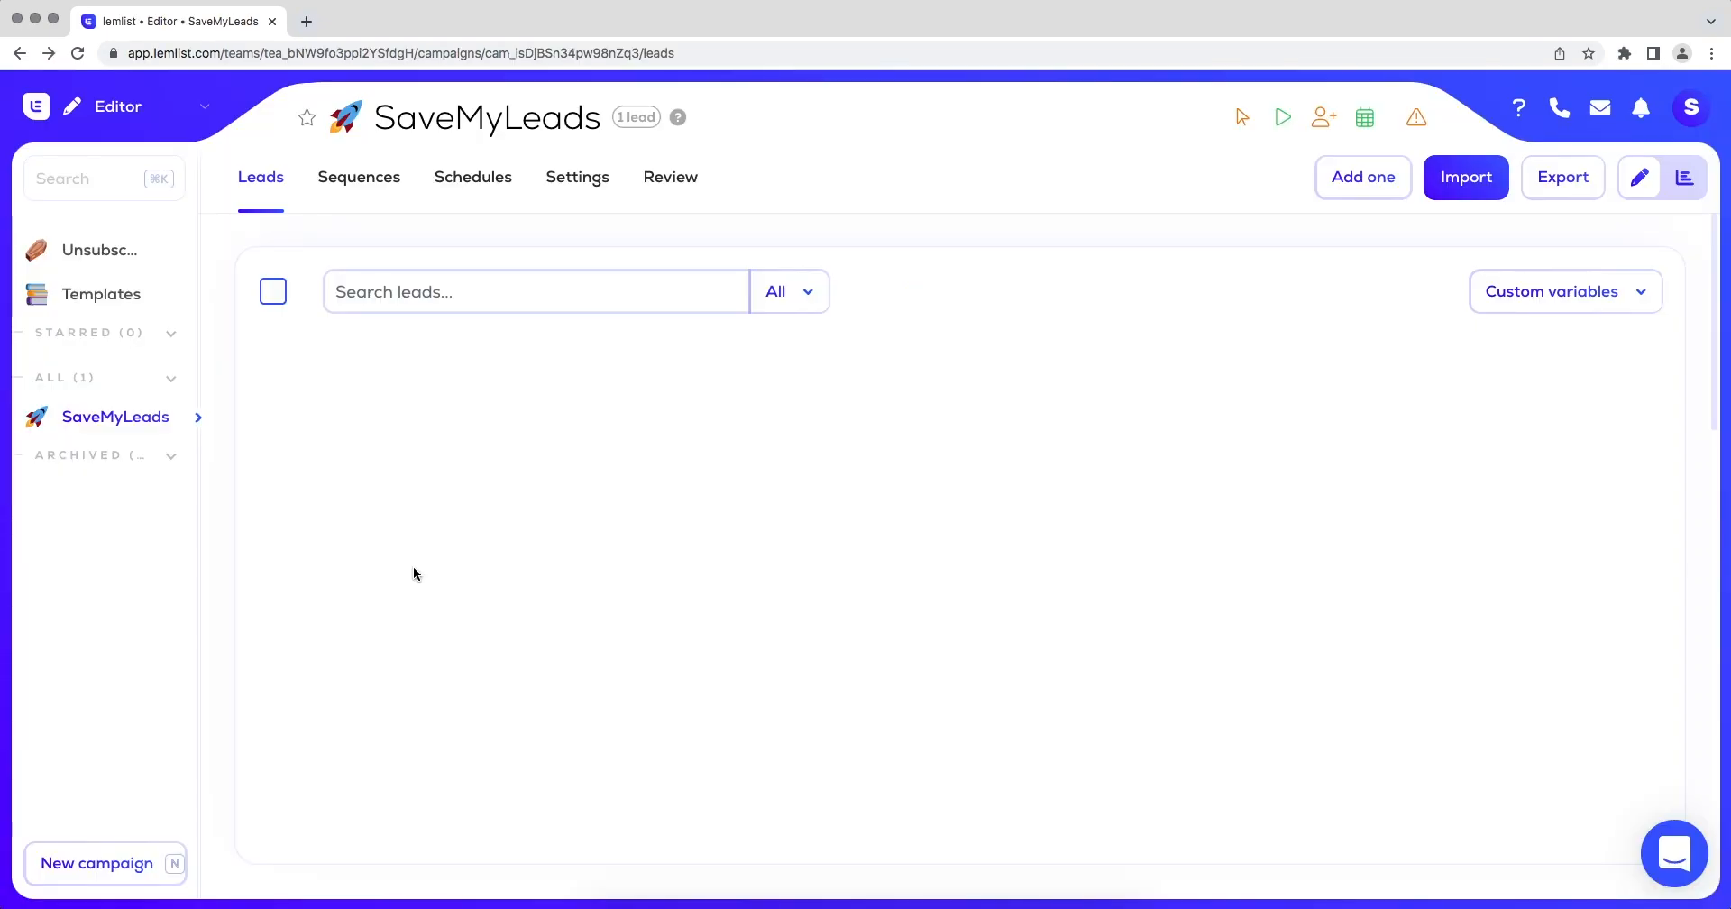
click(117, 107)
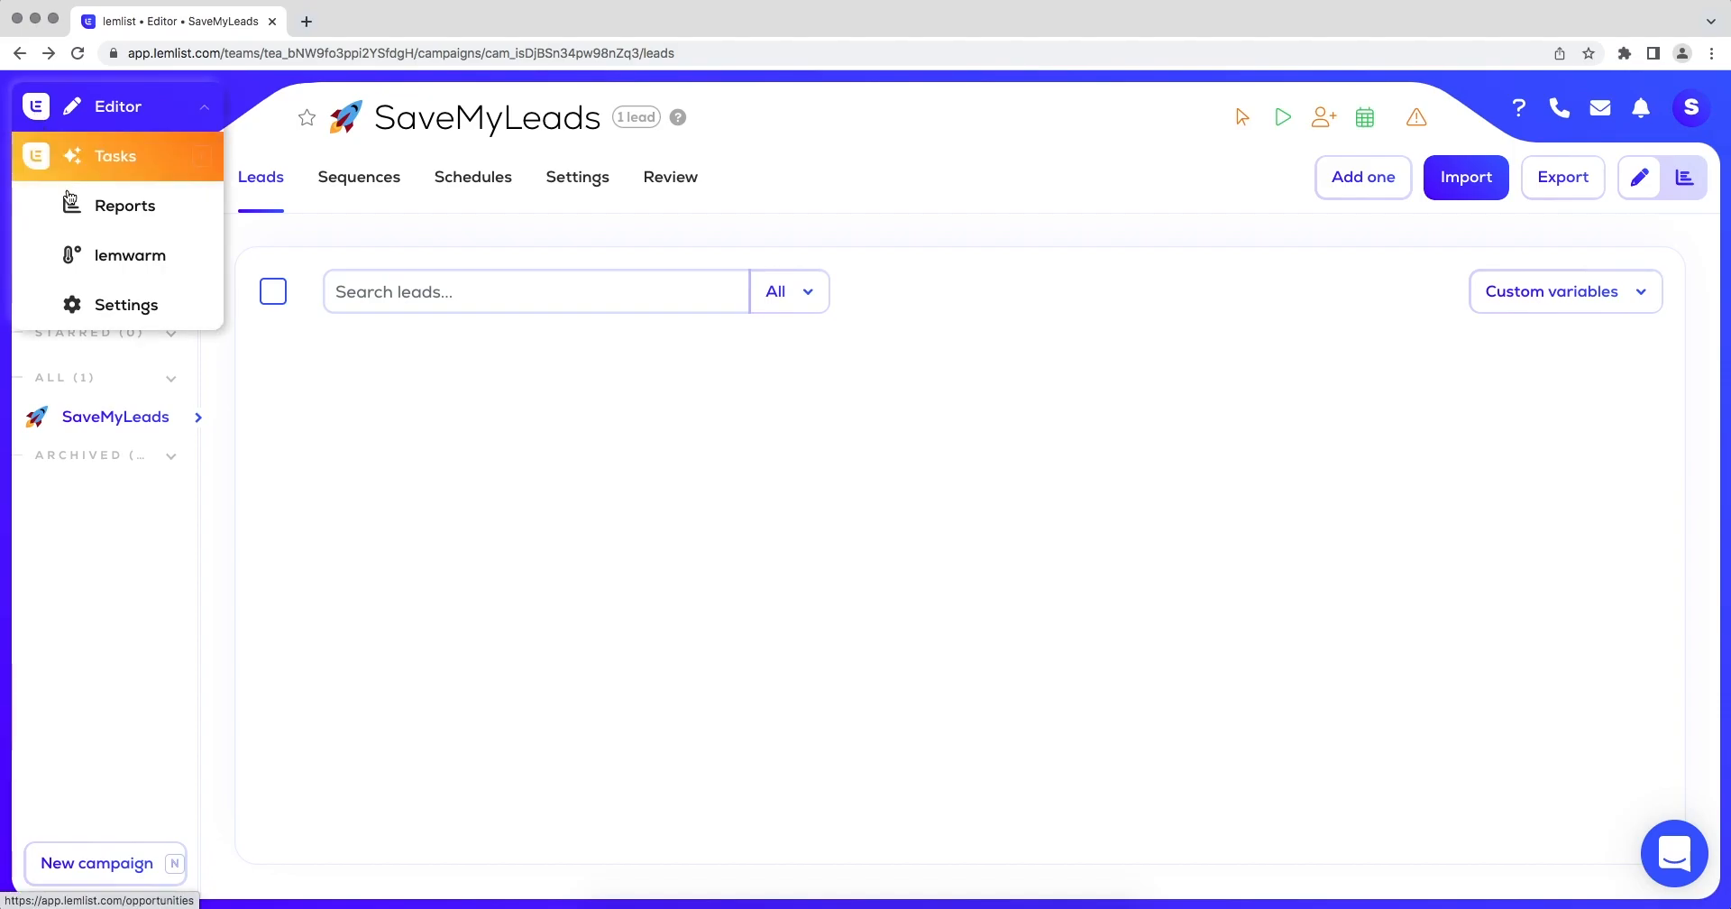
click(101, 300)
click(99, 382)
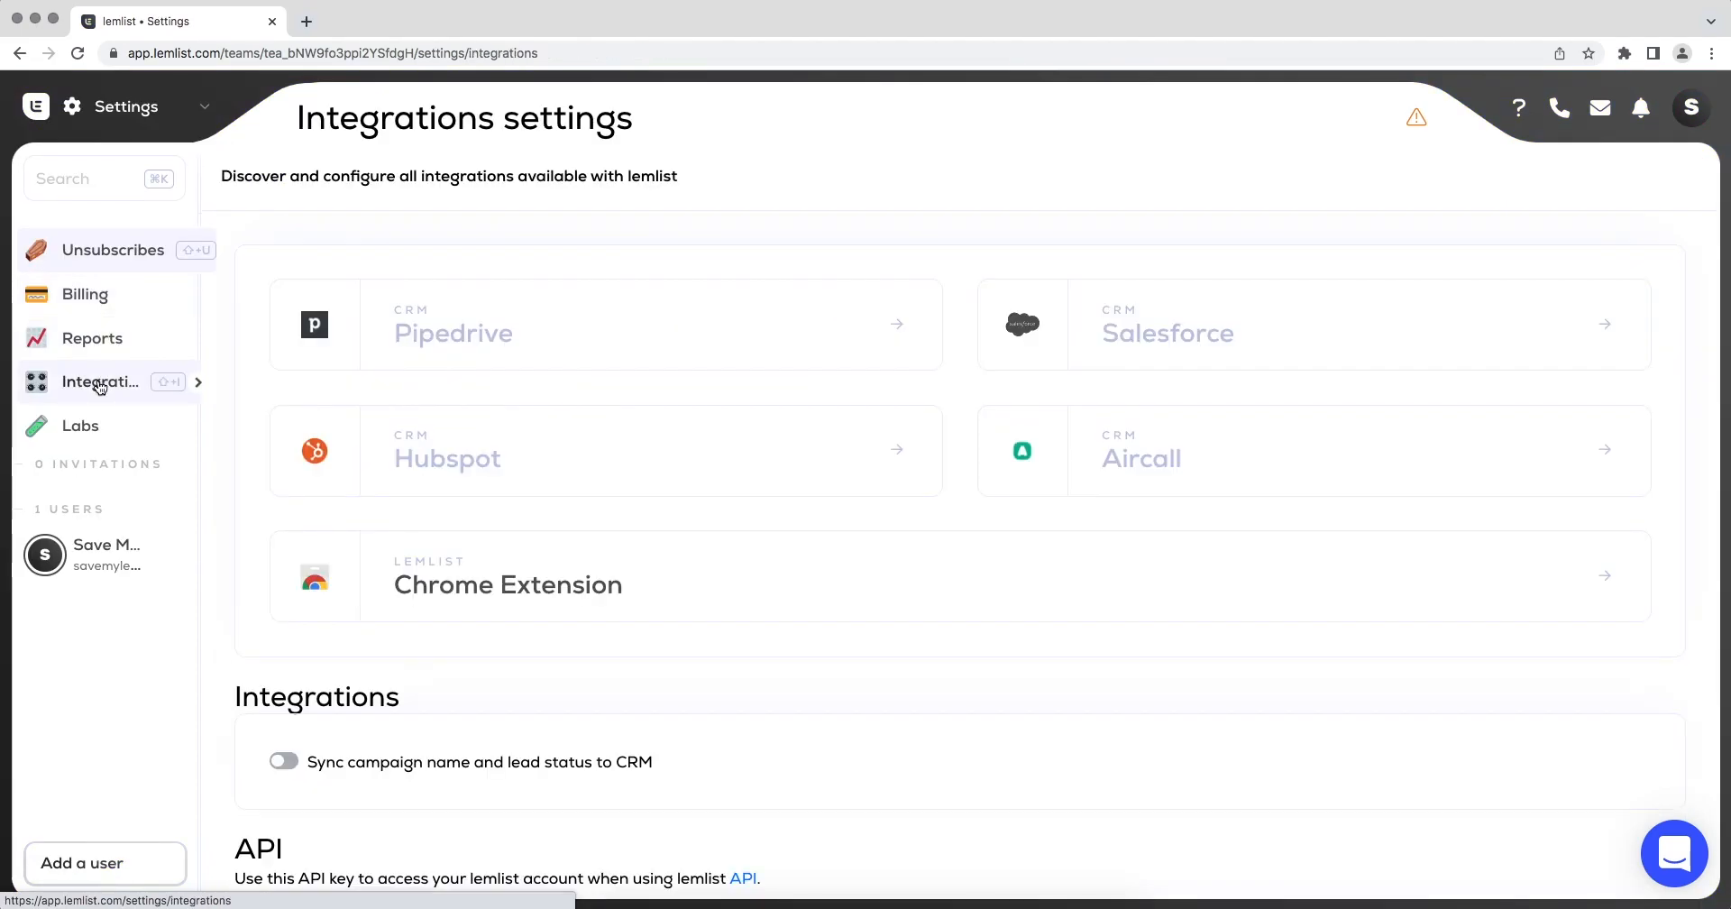
Generate a new Lemlist API key, accept replacing the old one, and copy the whole key.
scroll(217, 453, down, 4)
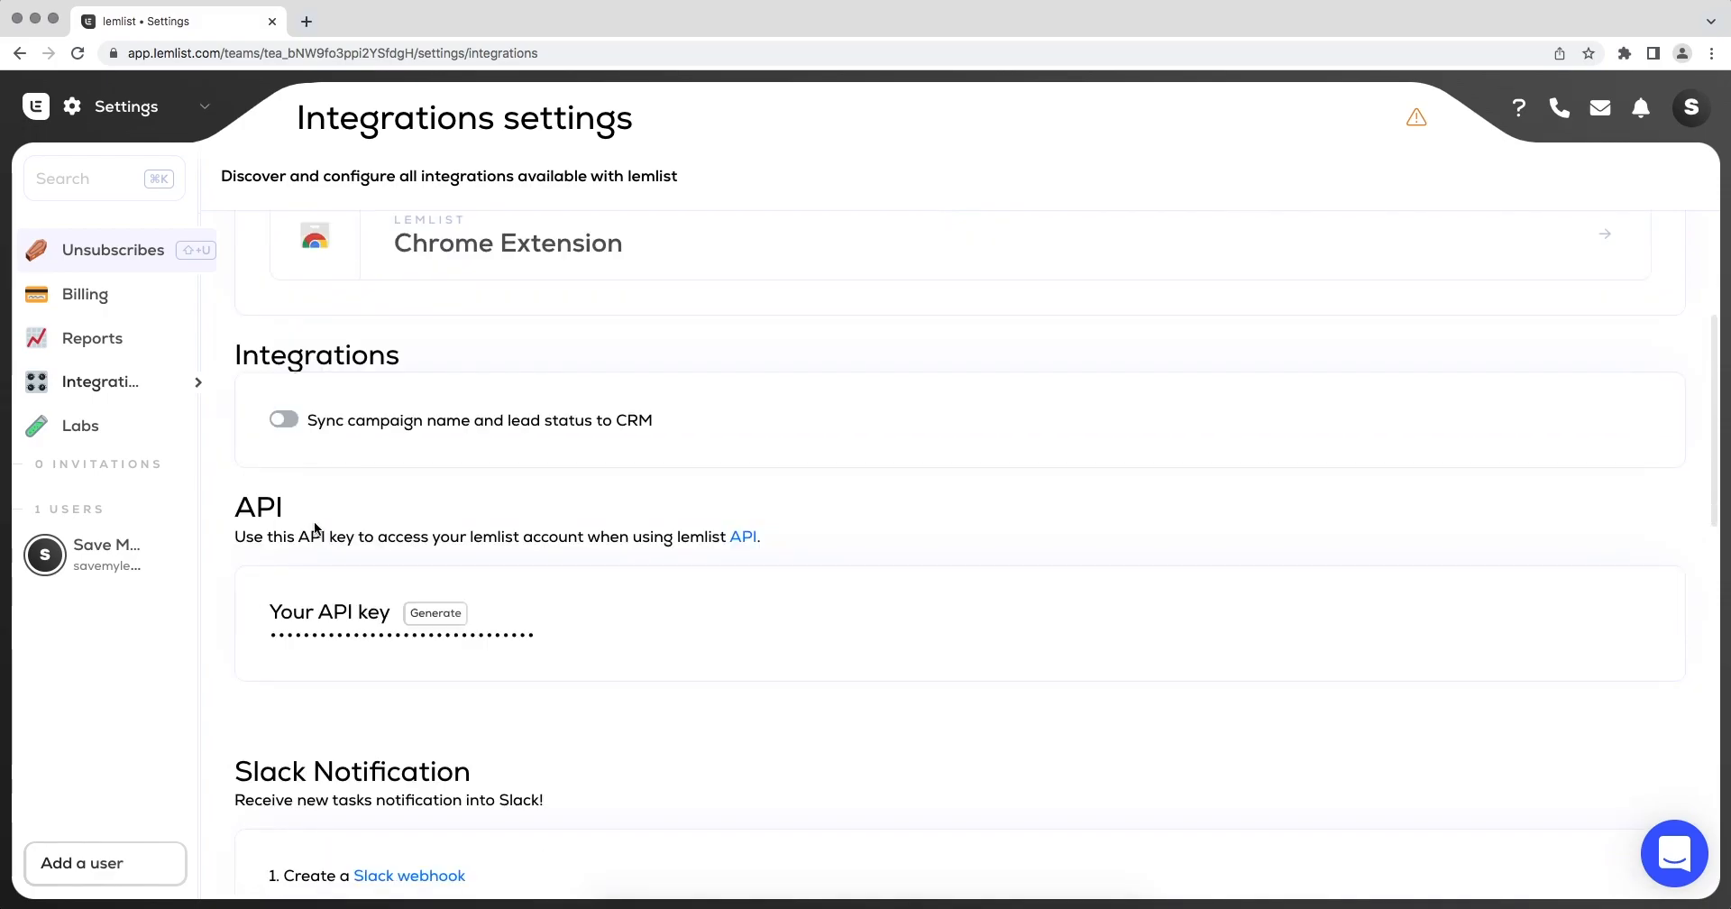
click(435, 614)
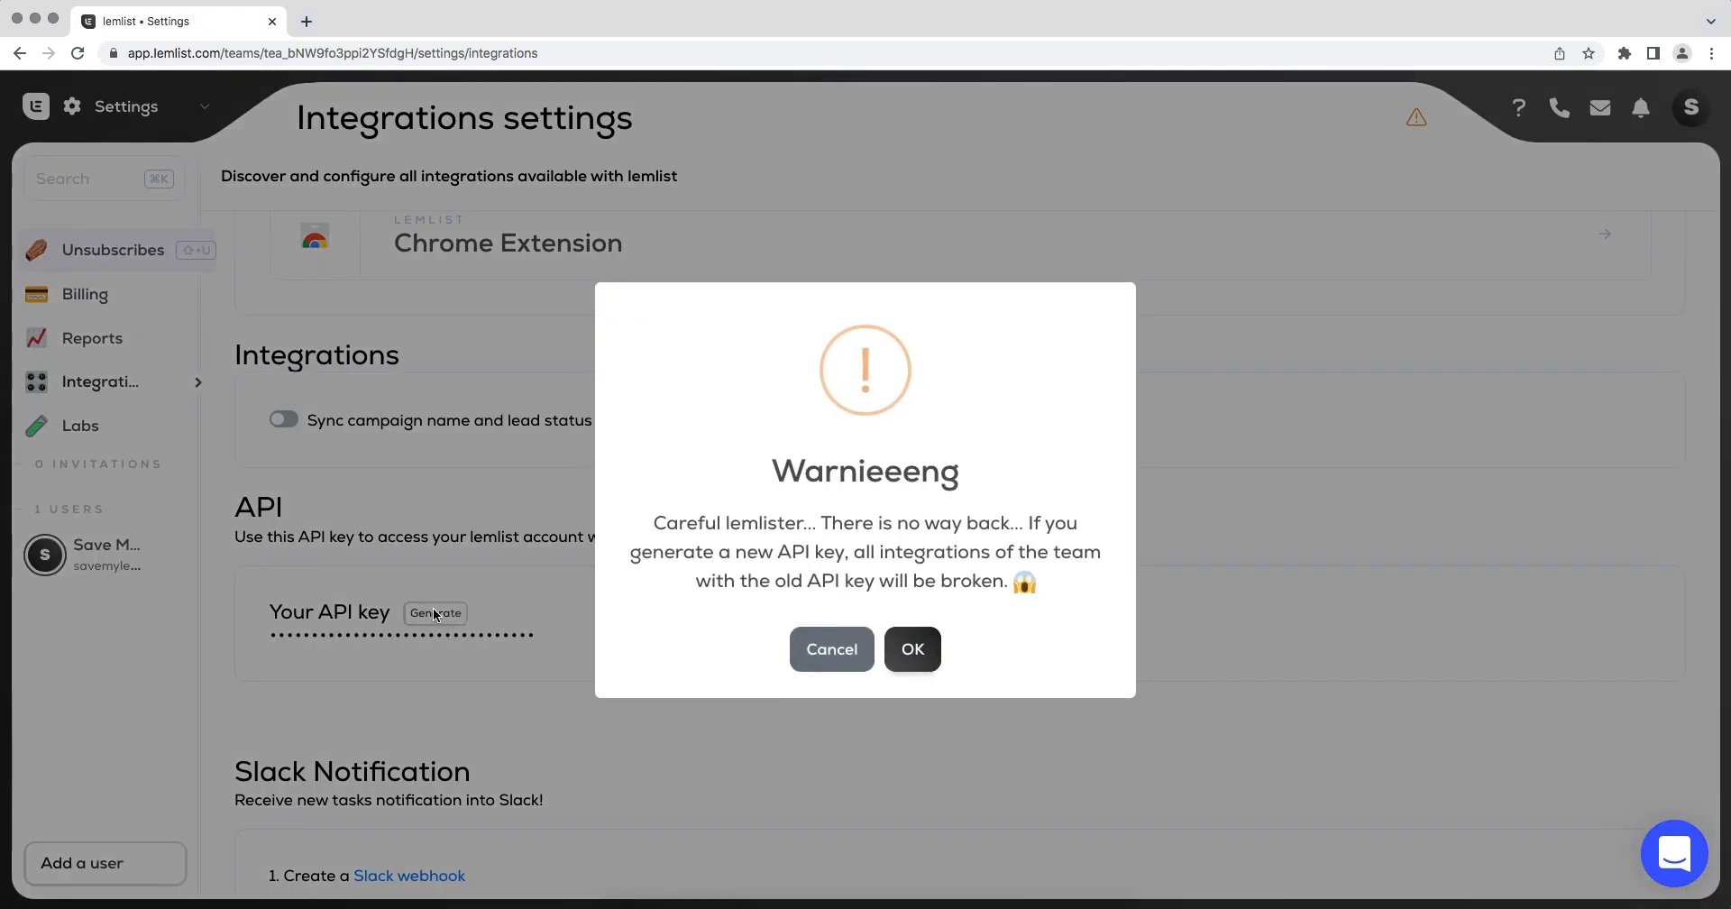
click(893, 656)
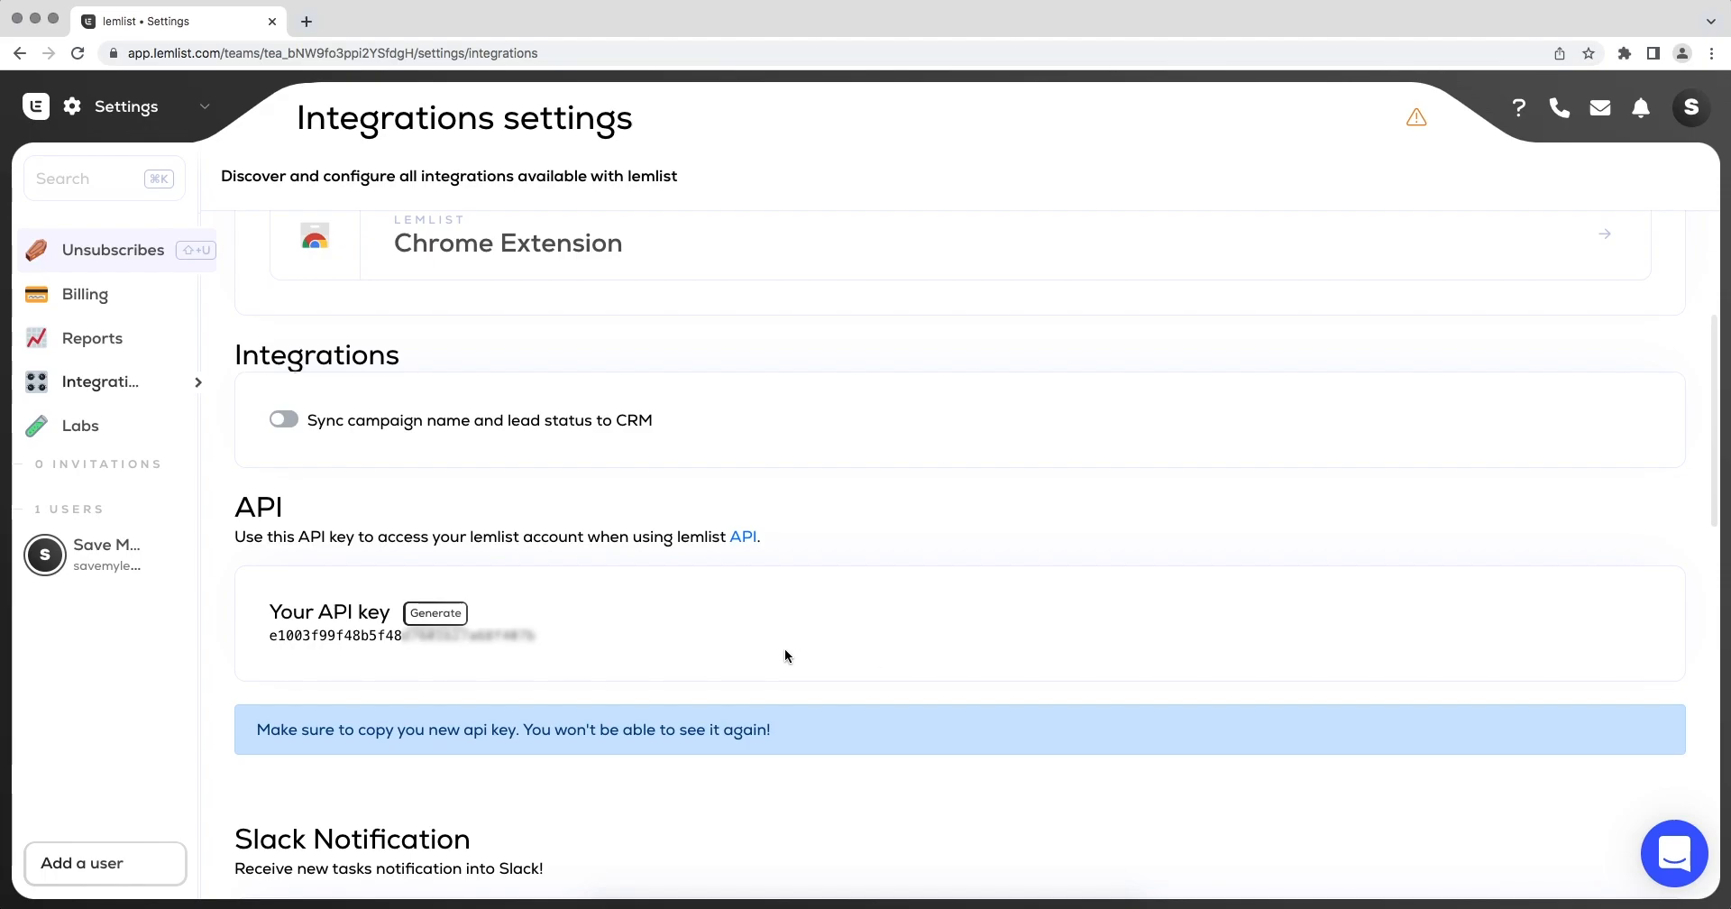
drag(555, 644, 272, 642)
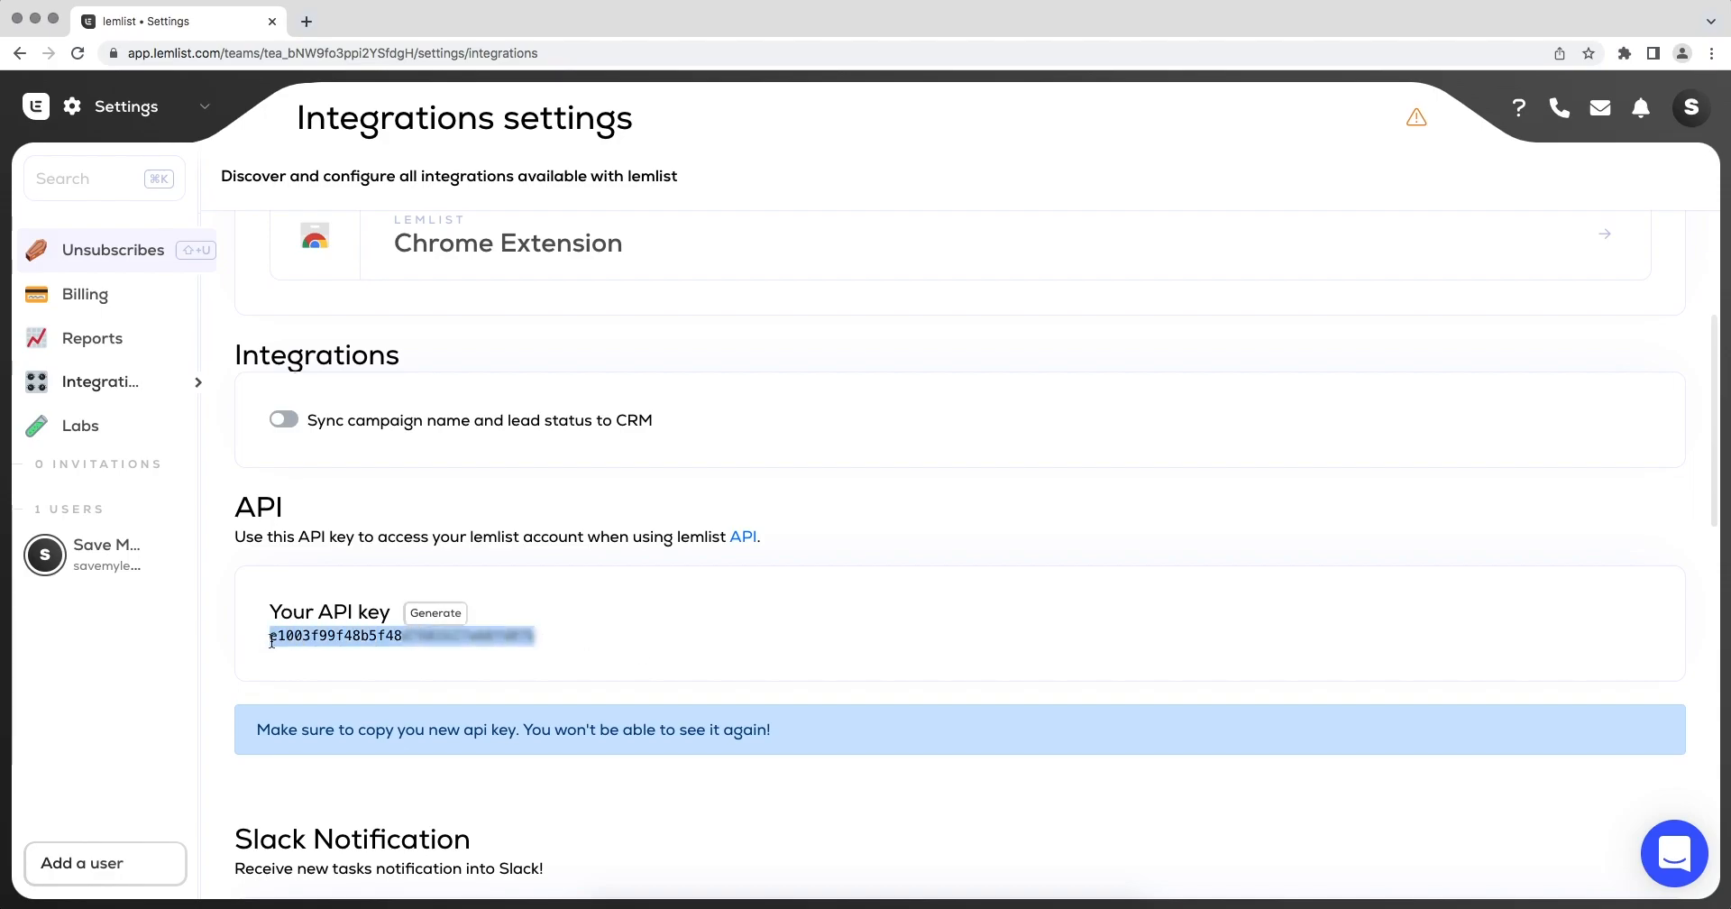
right_click(271, 642)
click(298, 674)
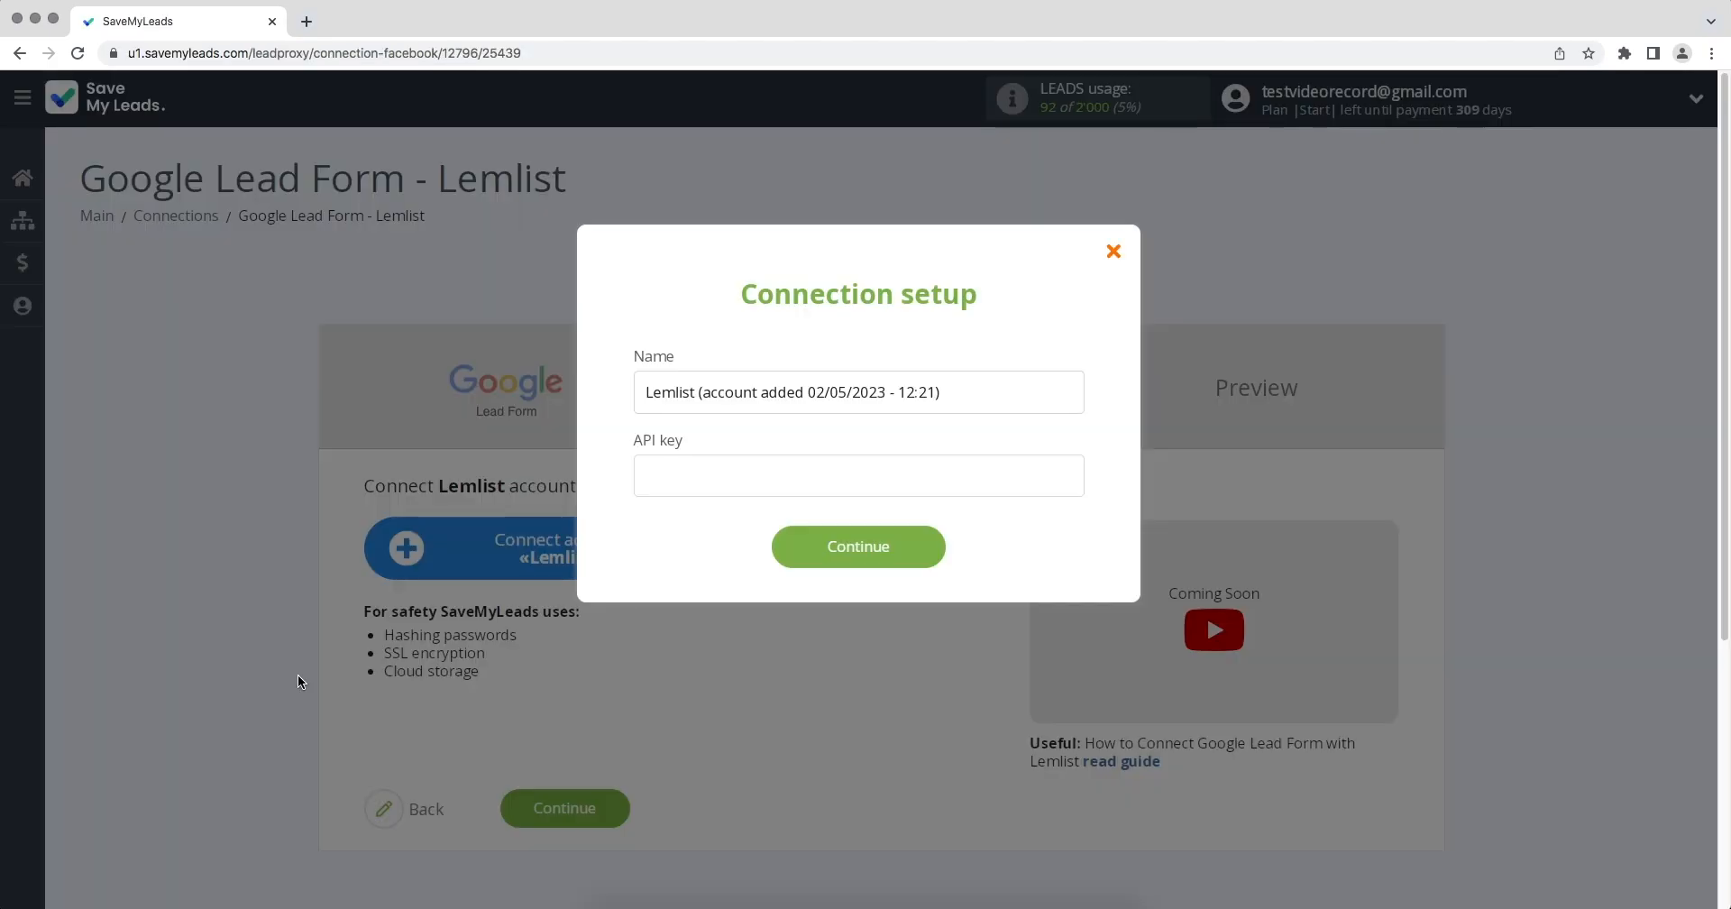
In SaveMyLeads, paste the API key into the Lemlist connection setup and submit it.
right_click(684, 488)
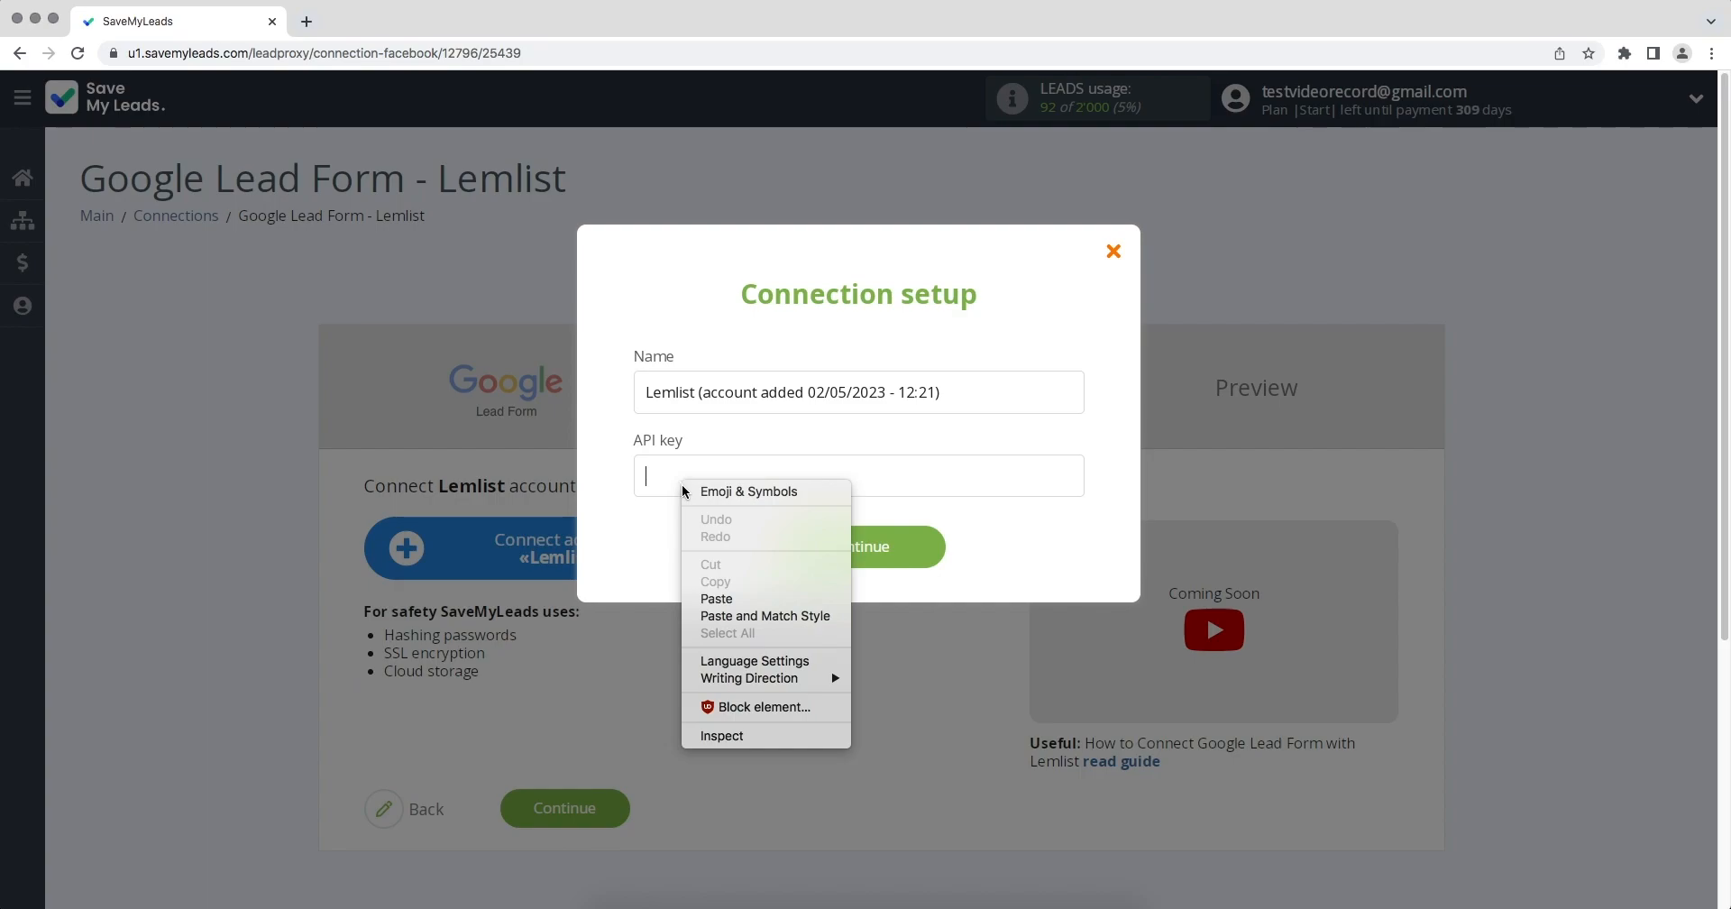
click(711, 597)
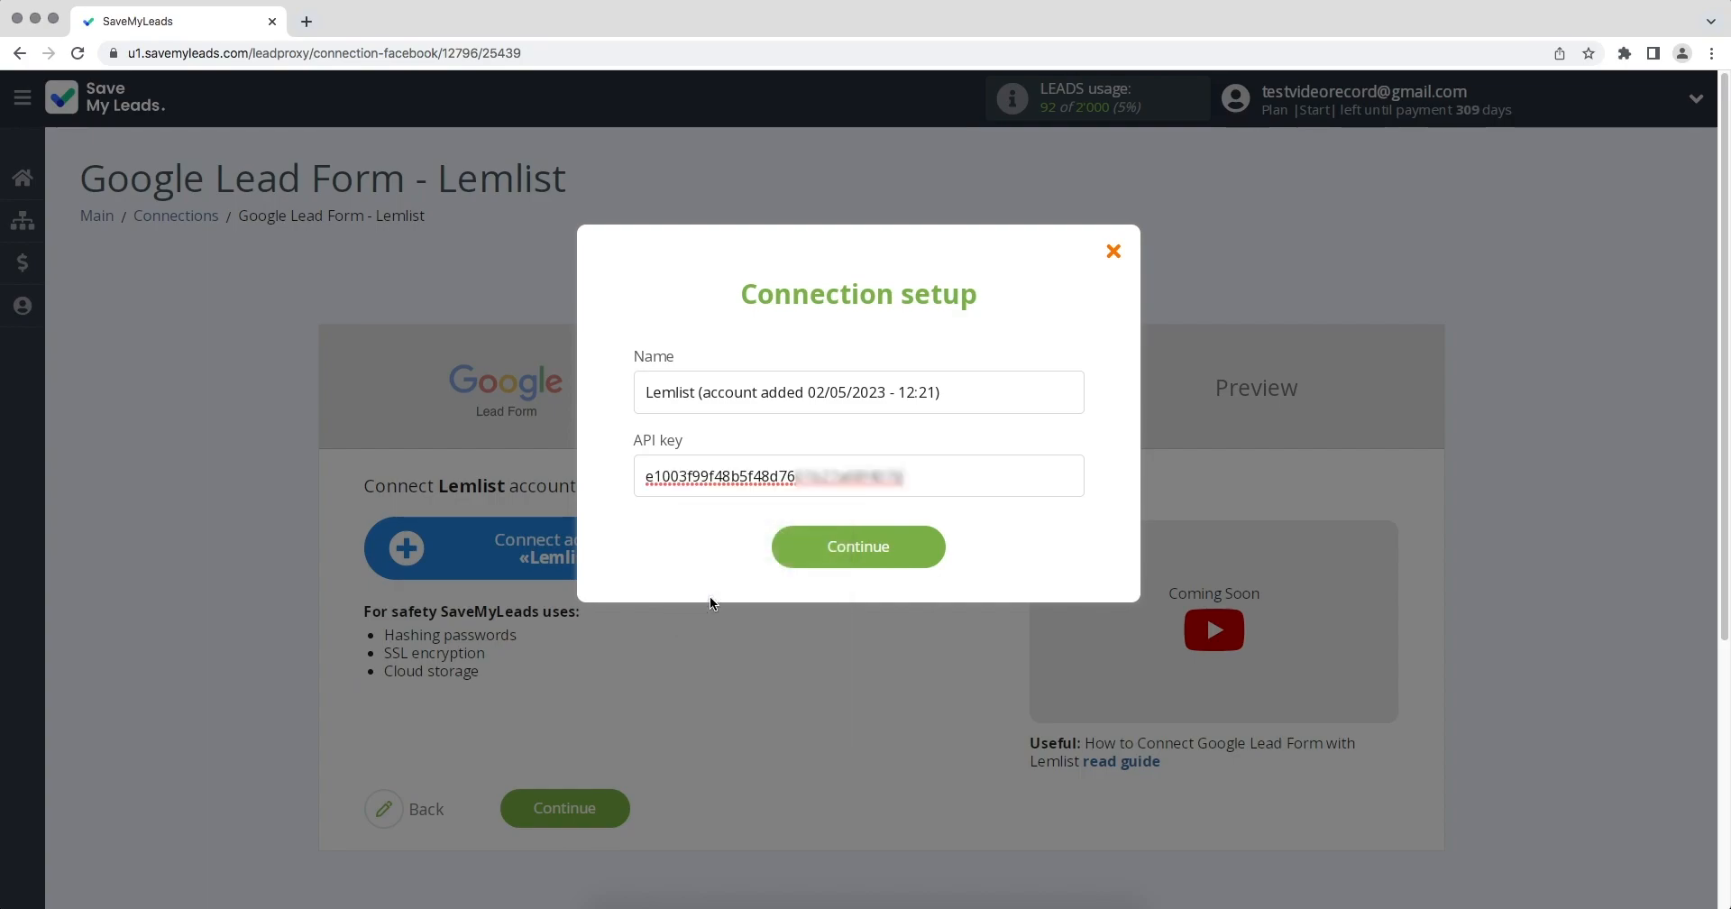
click(857, 546)
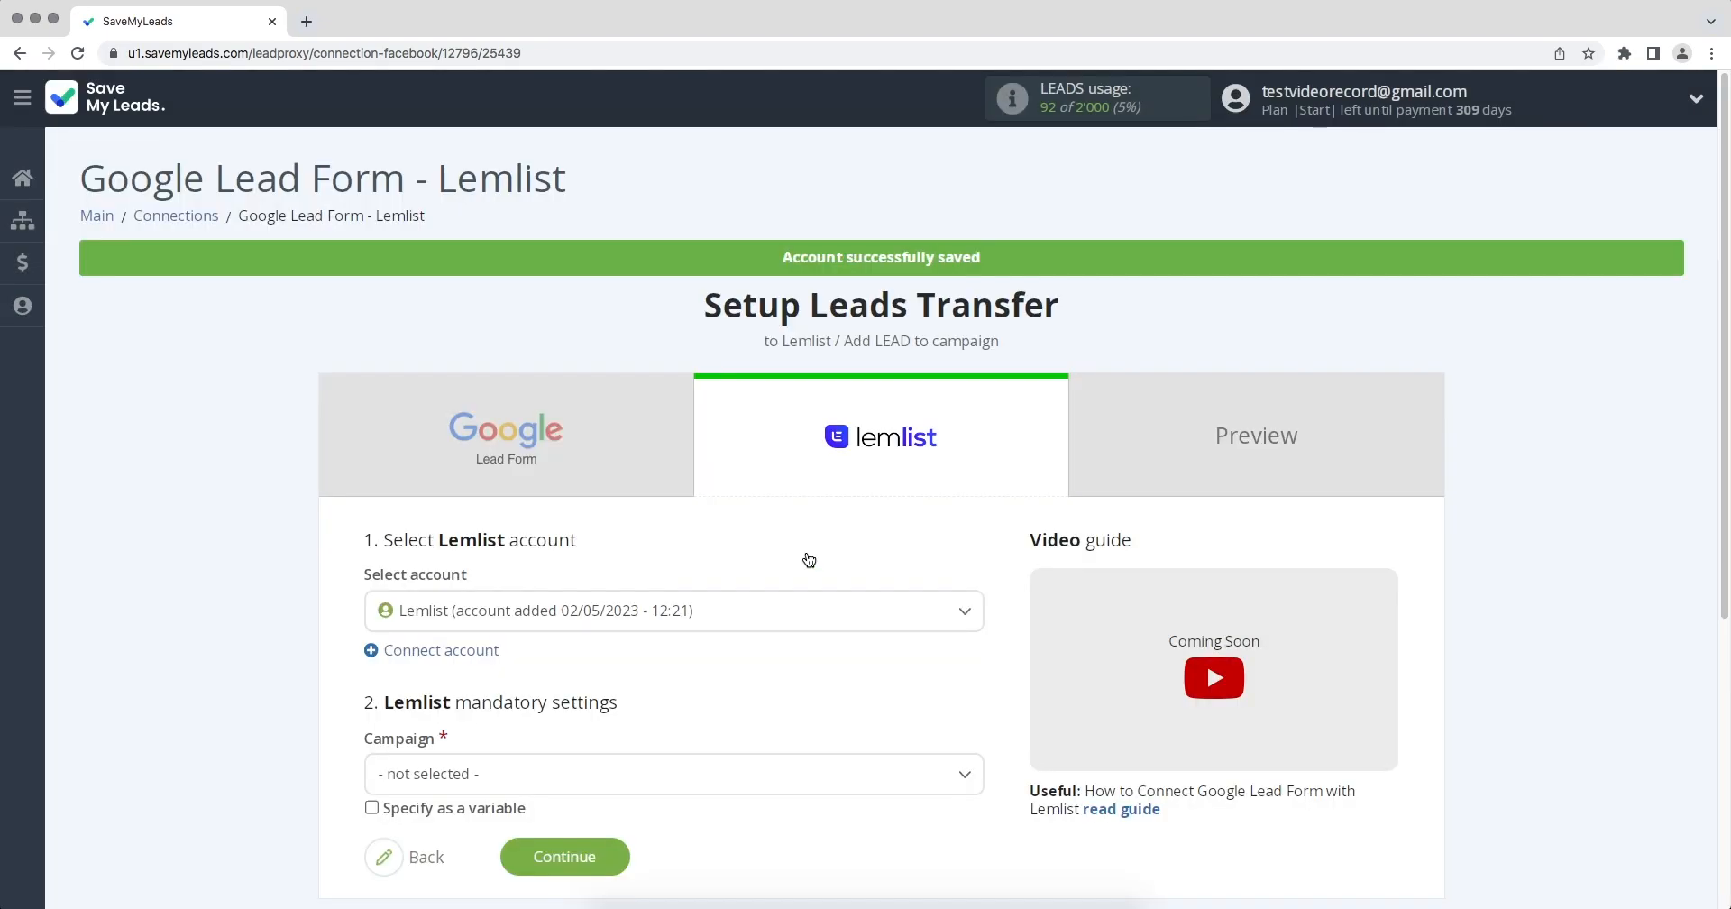
Select the newly added Lemlist account and choose SaveMyLeads as the campaign.
click(769, 610)
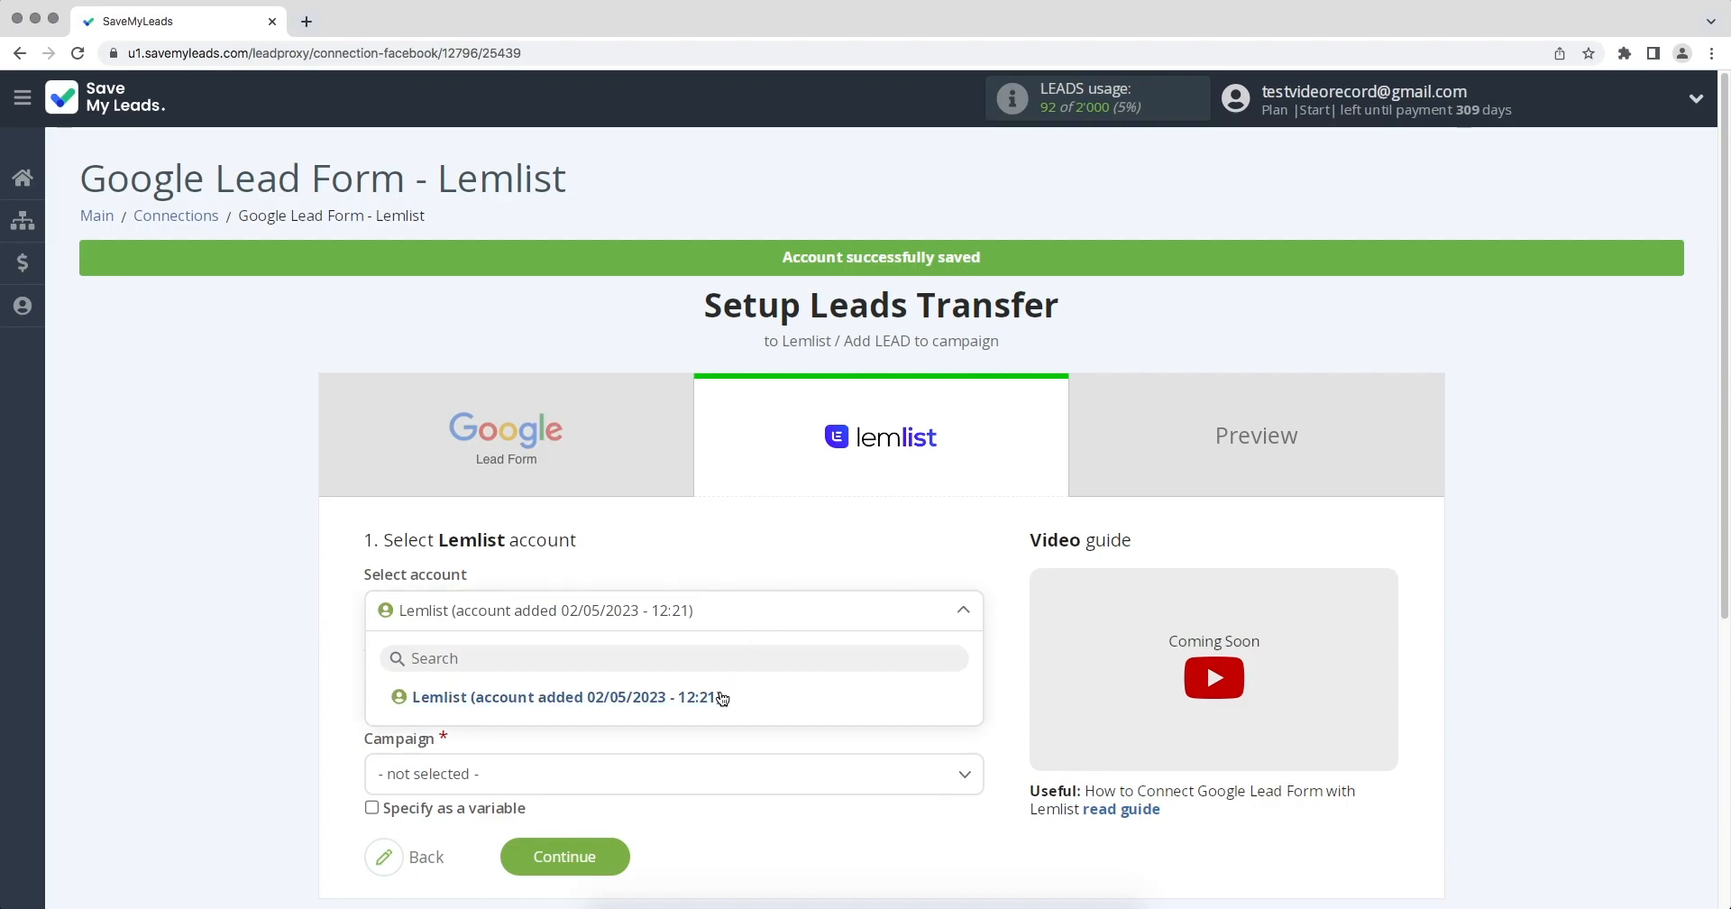
click(719, 696)
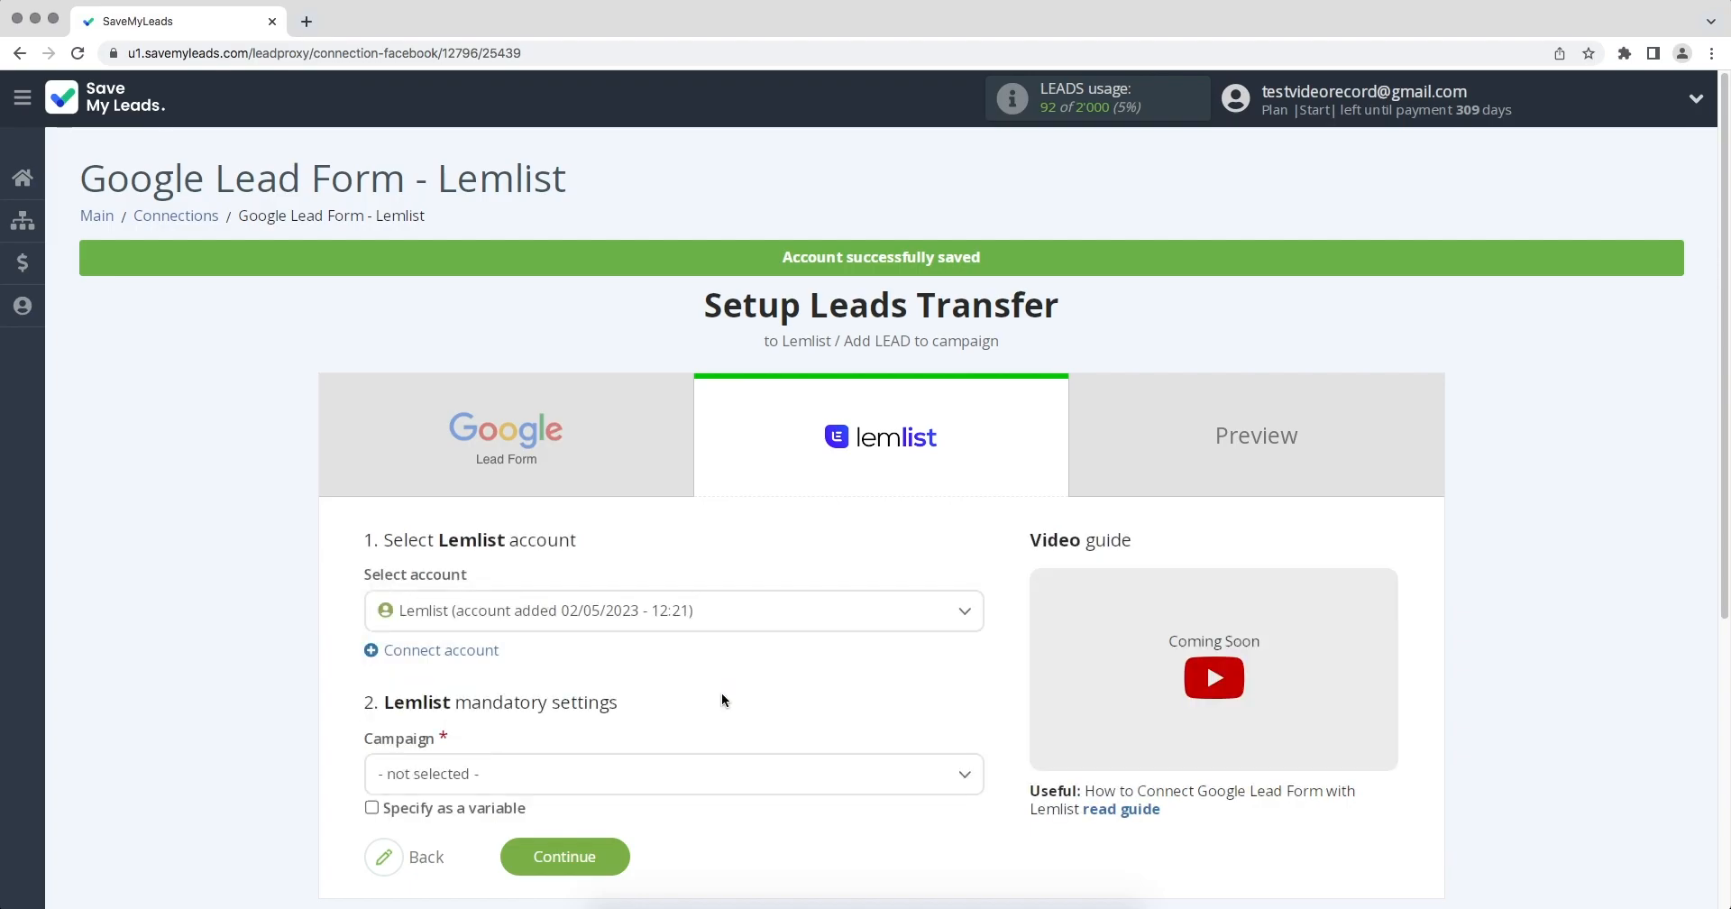
click(674, 788)
click(477, 831)
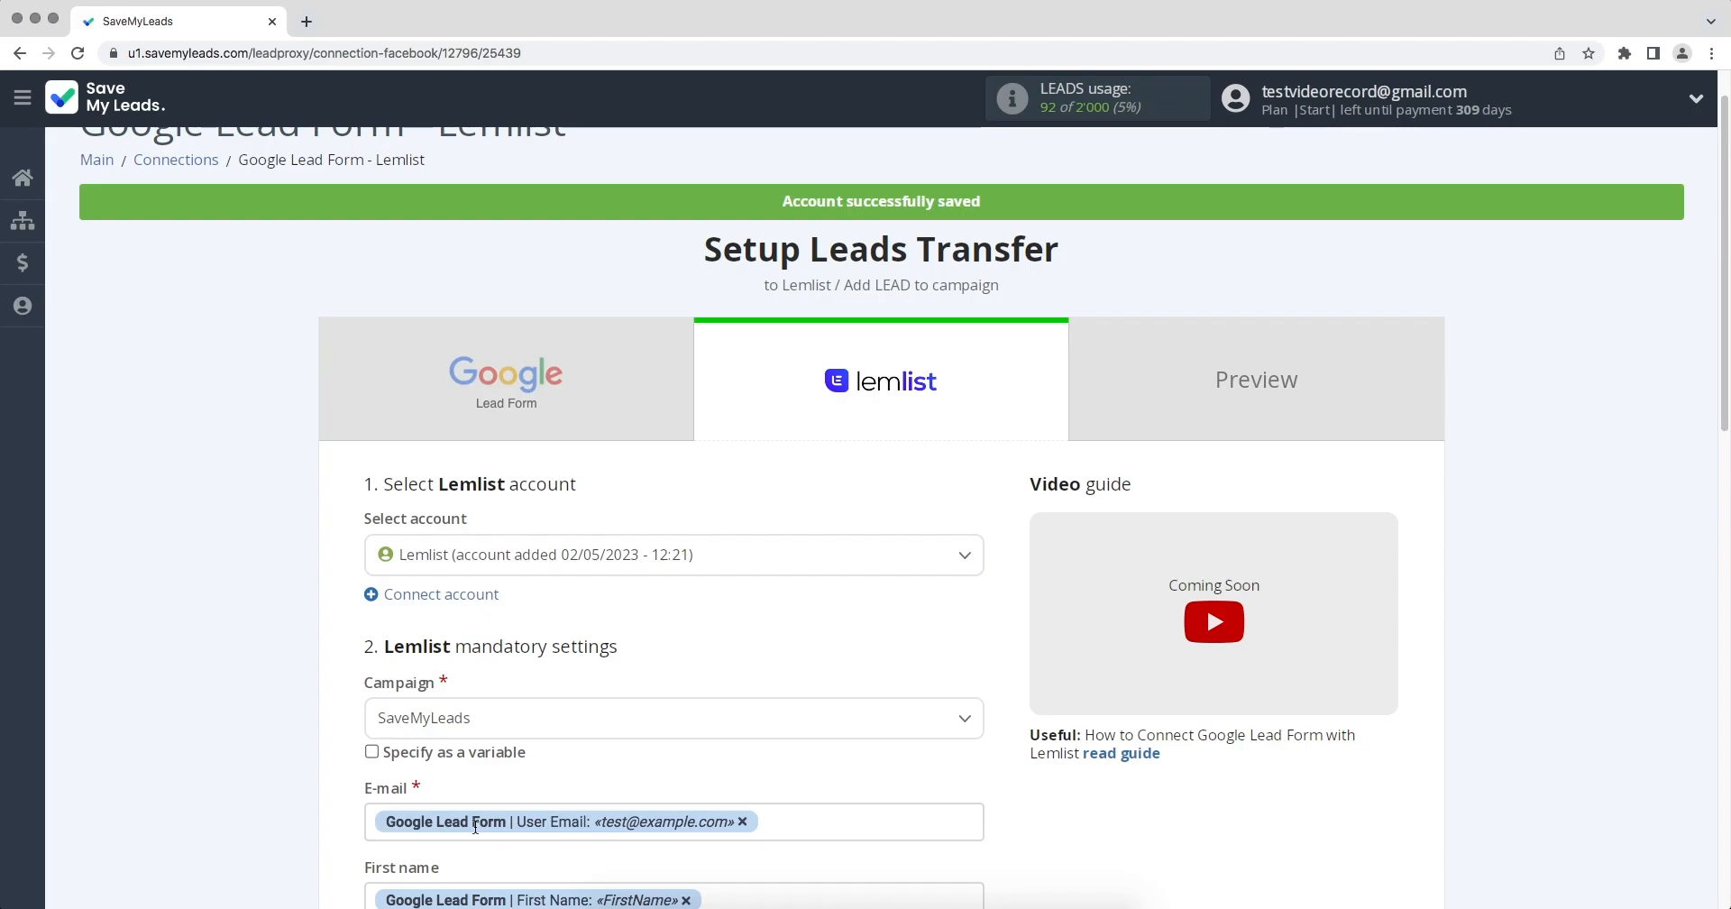
Review the Lemlist field mappings and the variables available for the last name, and continue to the preview.
scroll(475, 827, down, 5)
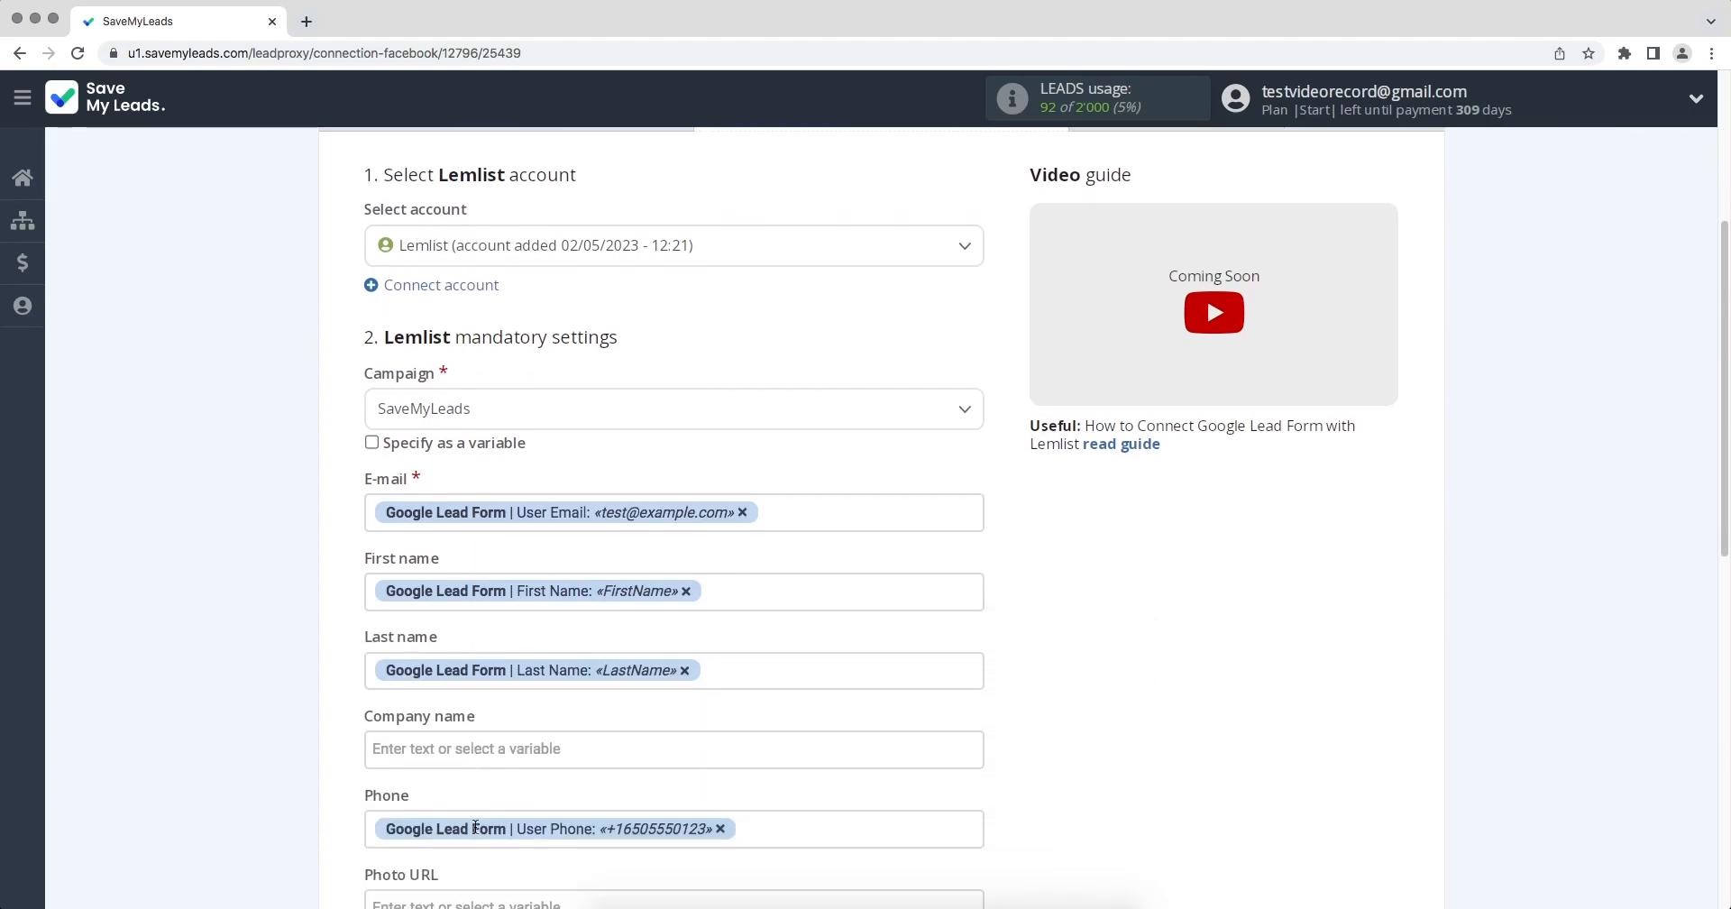
scroll(475, 827, down, 2)
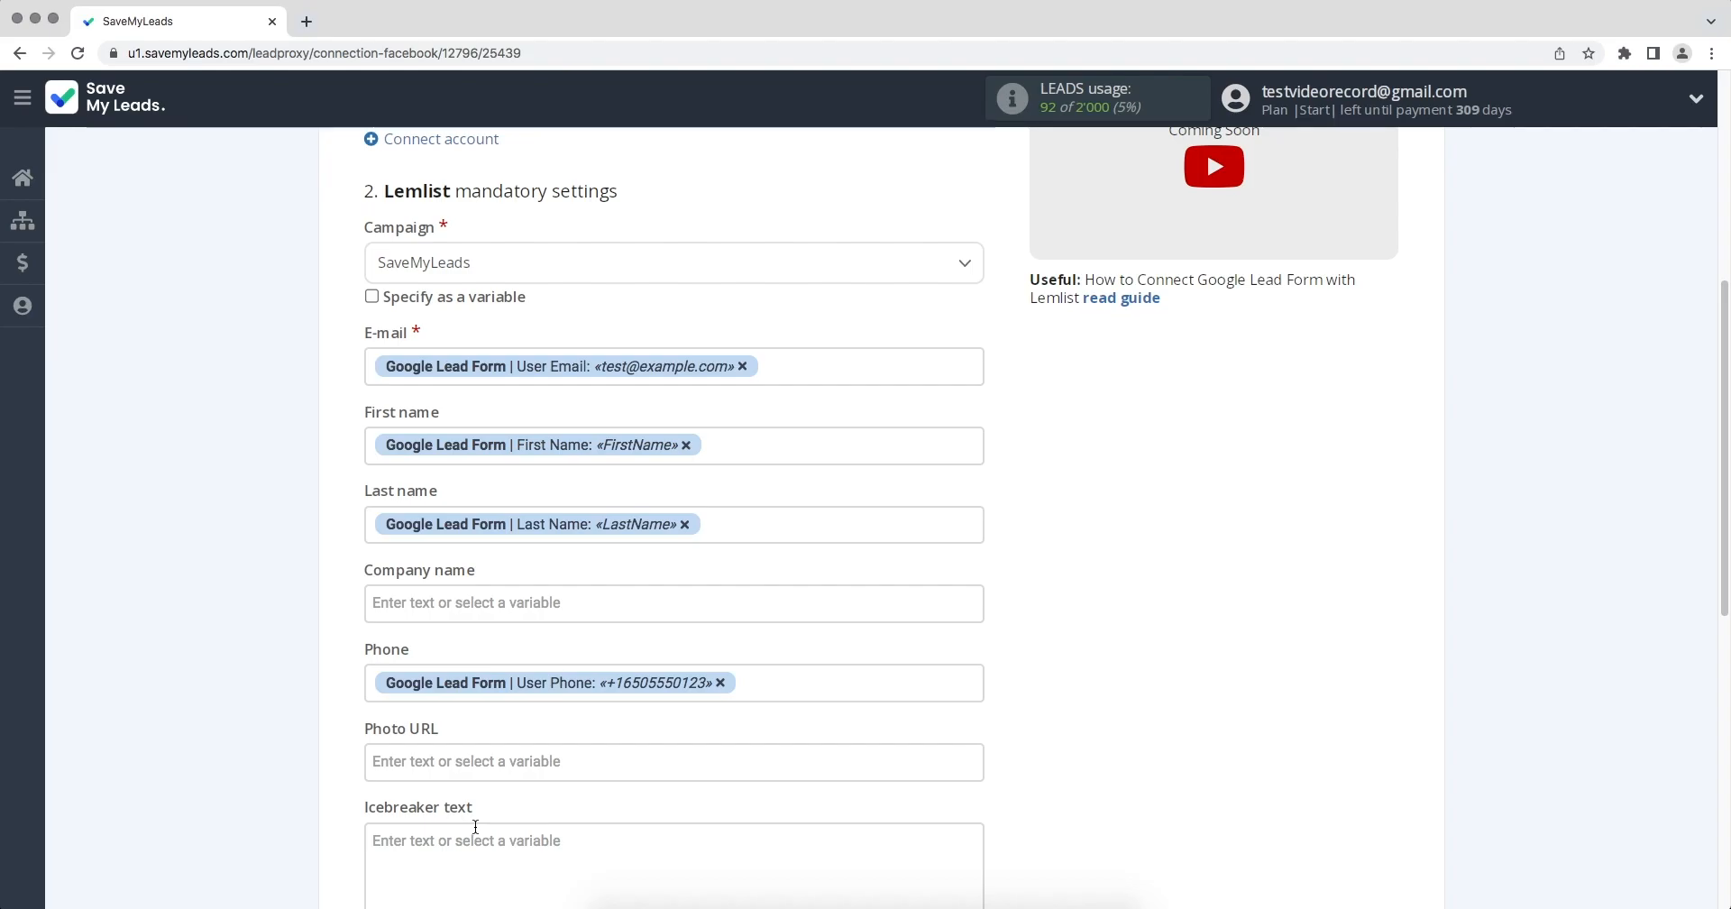
click(732, 526)
drag(972, 416, 982, 499)
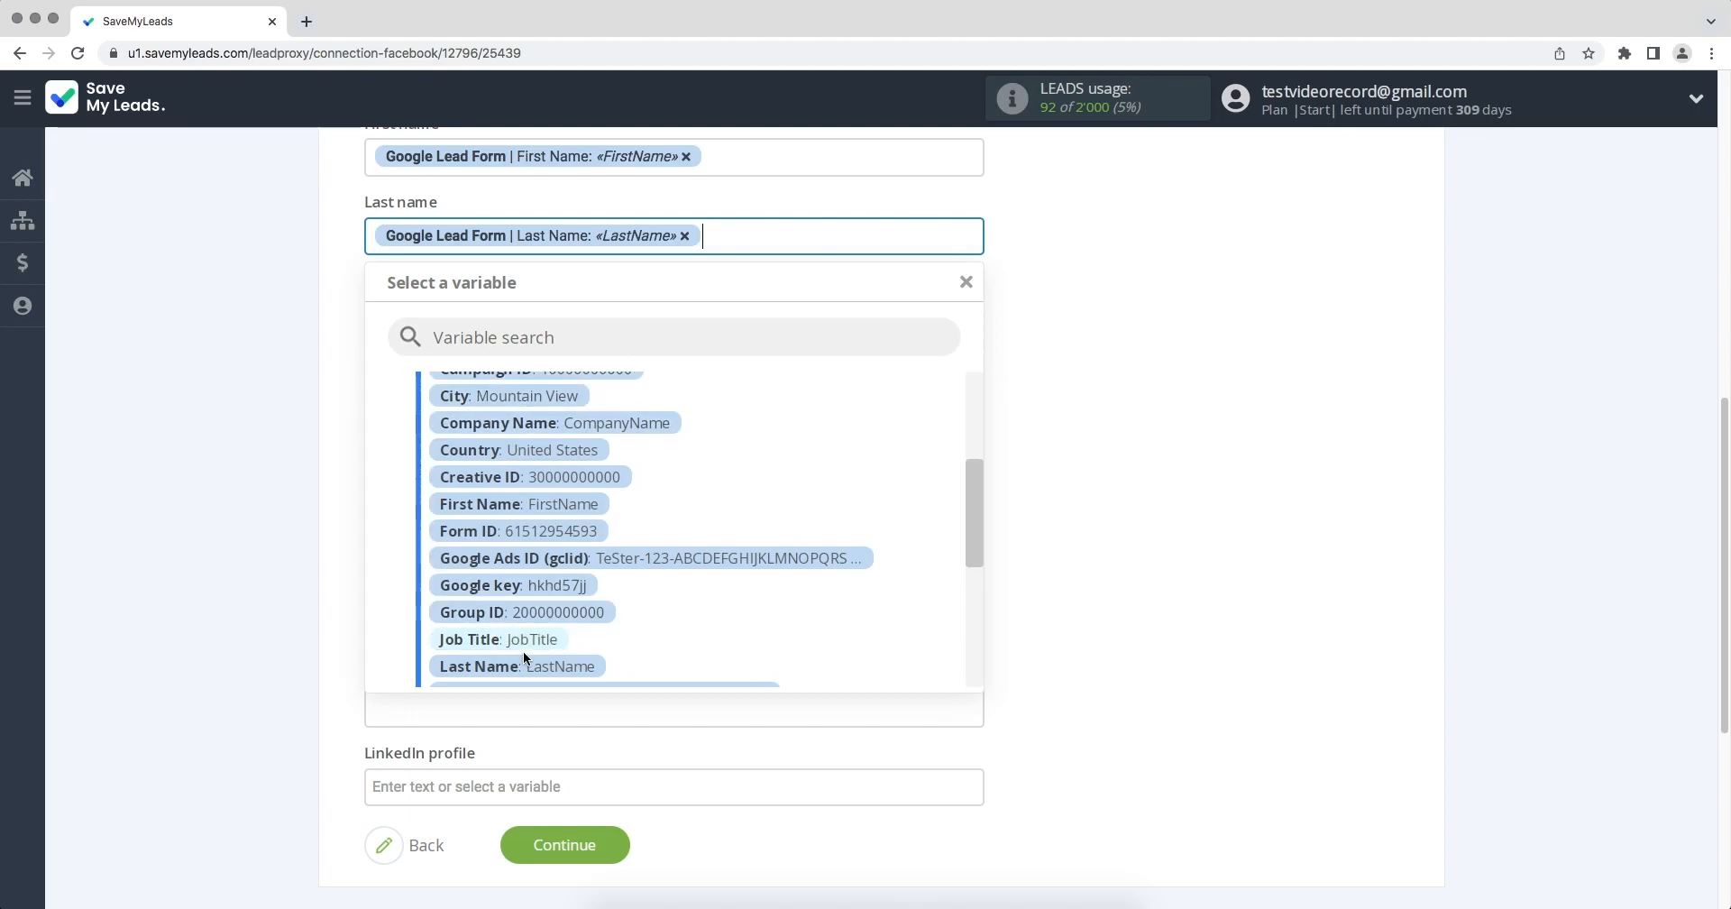
click(1031, 620)
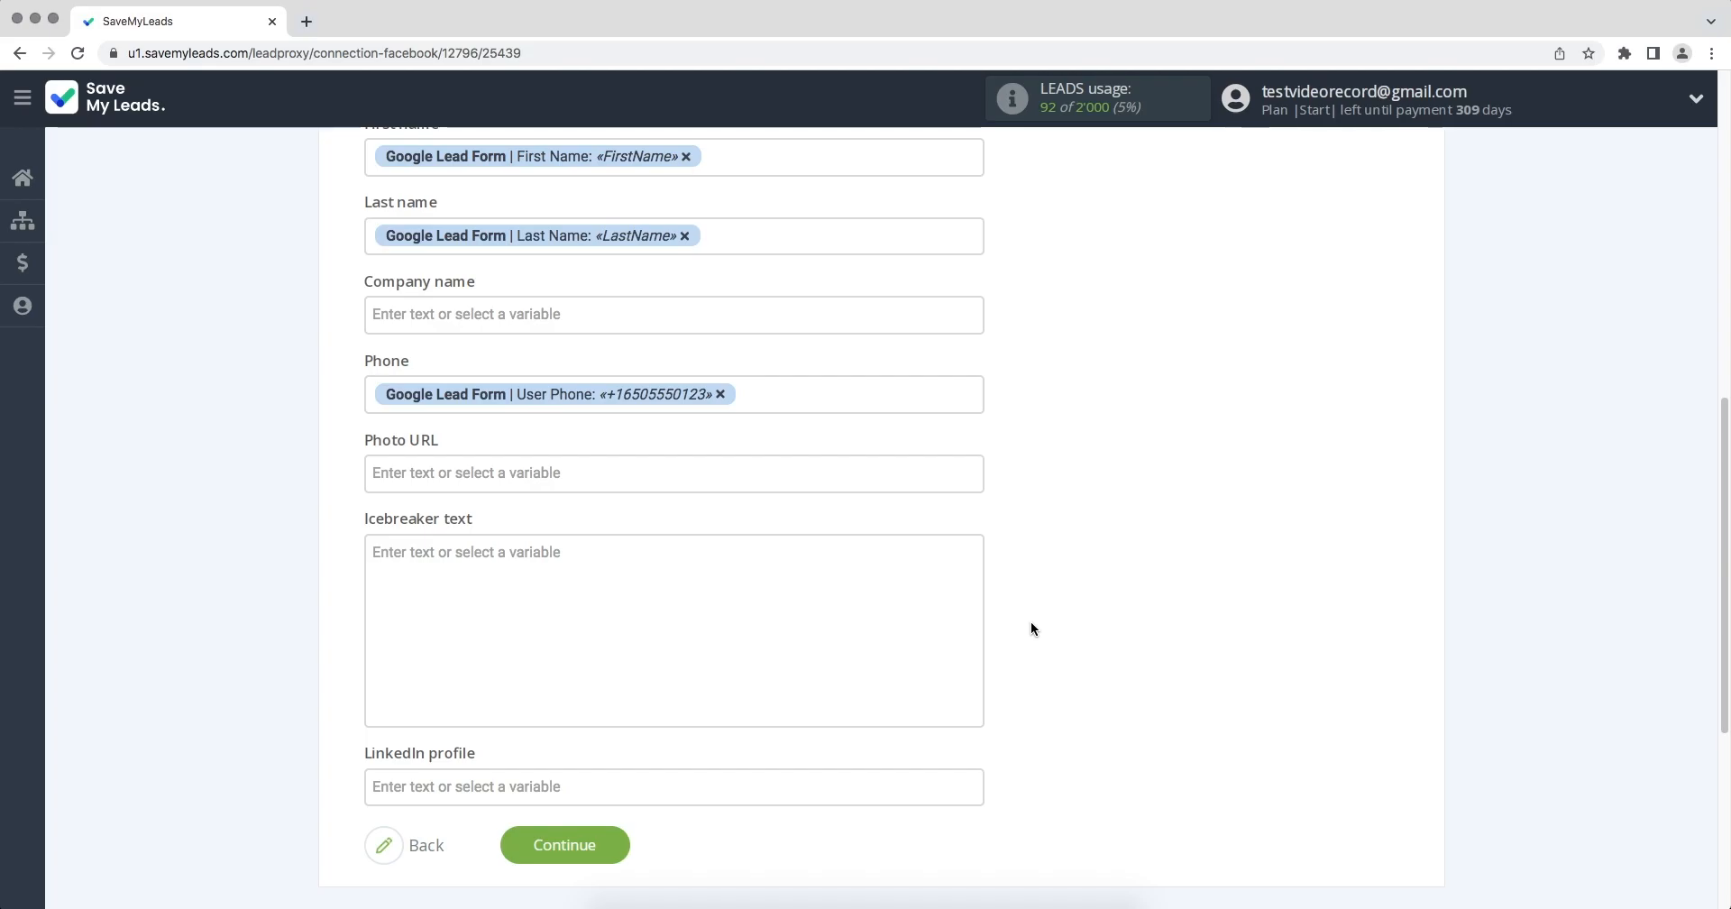
click(617, 845)
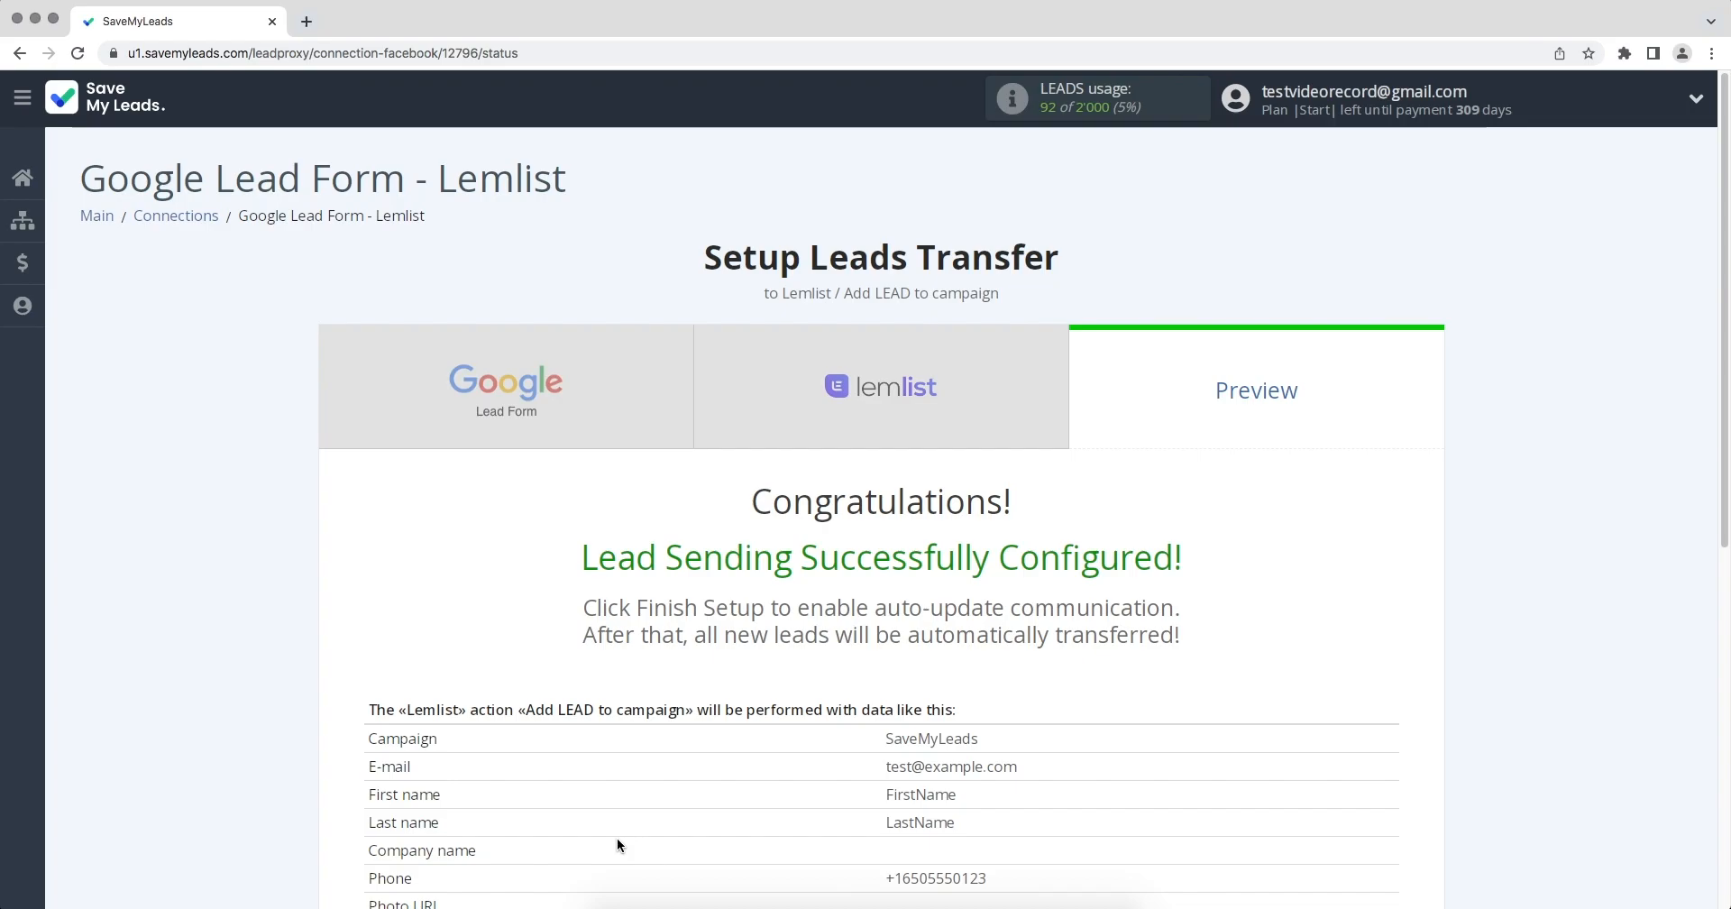
Send the test data to Lemlist and open the test lead in Lemlist's SaveMyLeads campaign.
scroll(617, 844, down, 3)
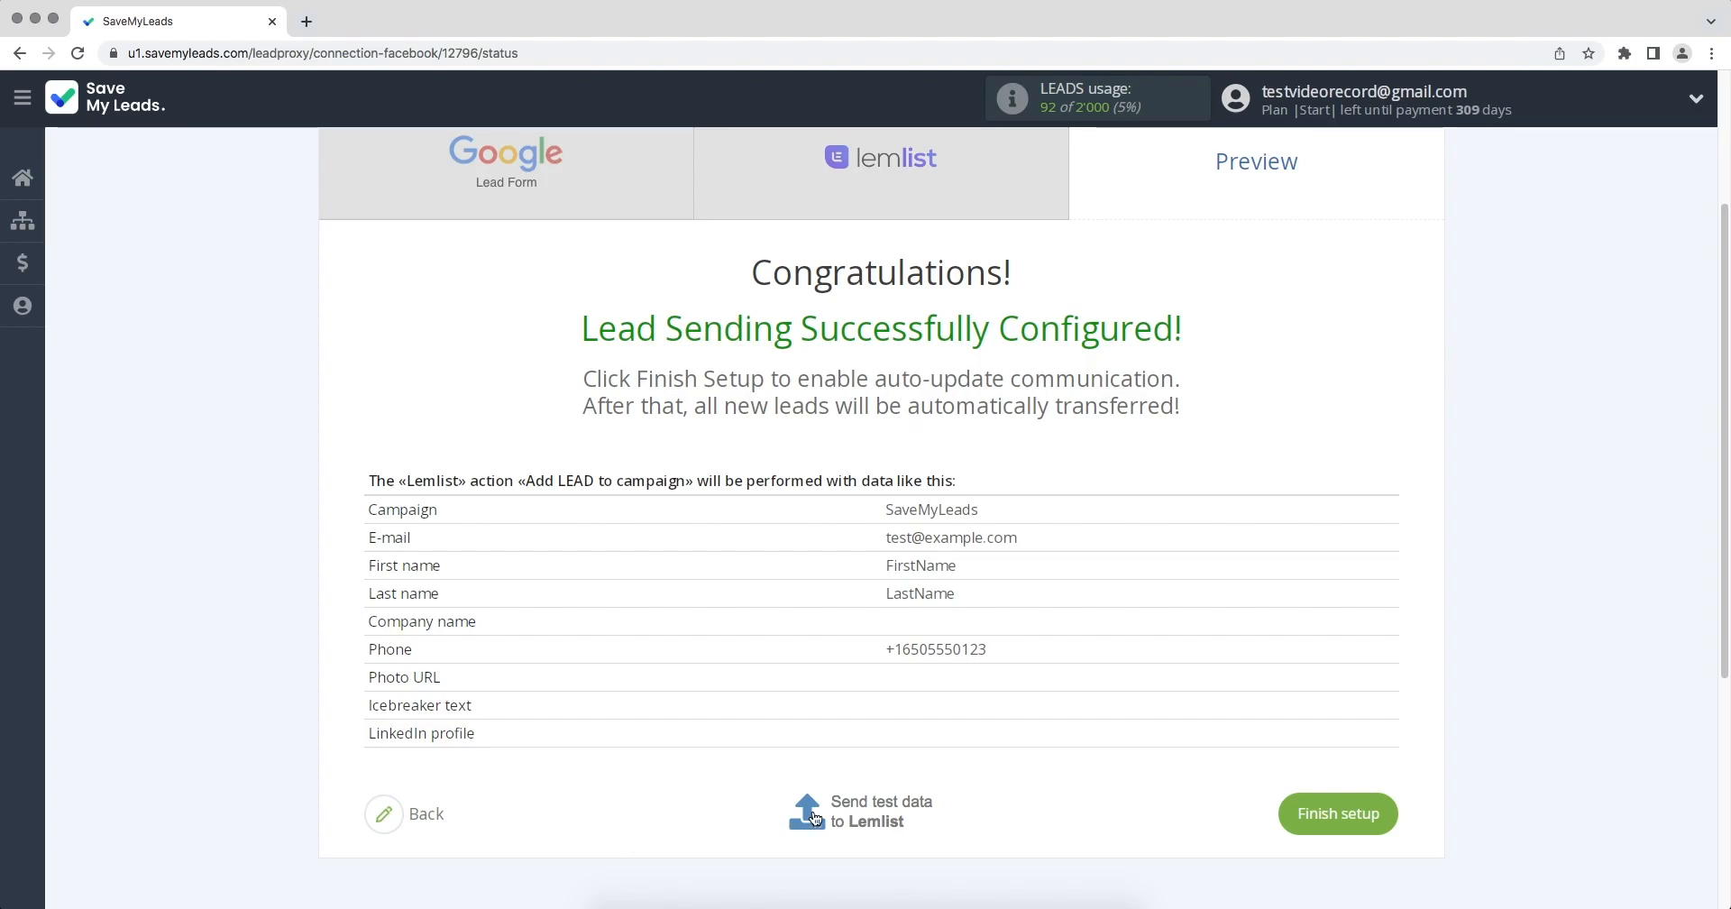
scroll(827, 817, up, 3)
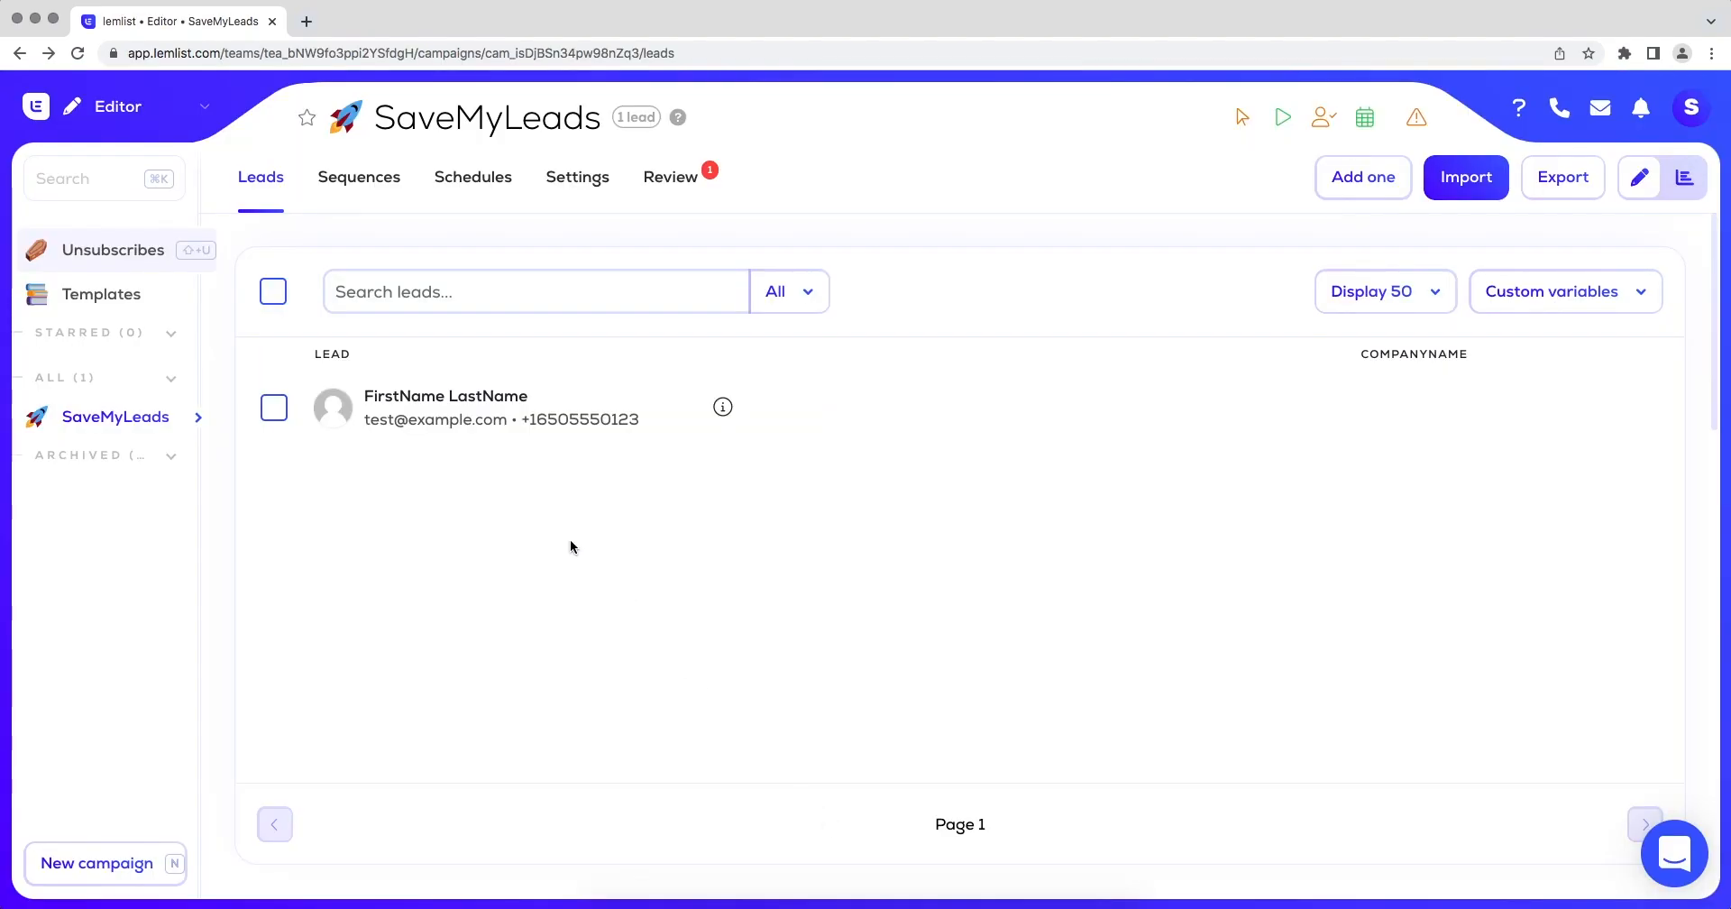
click(451, 415)
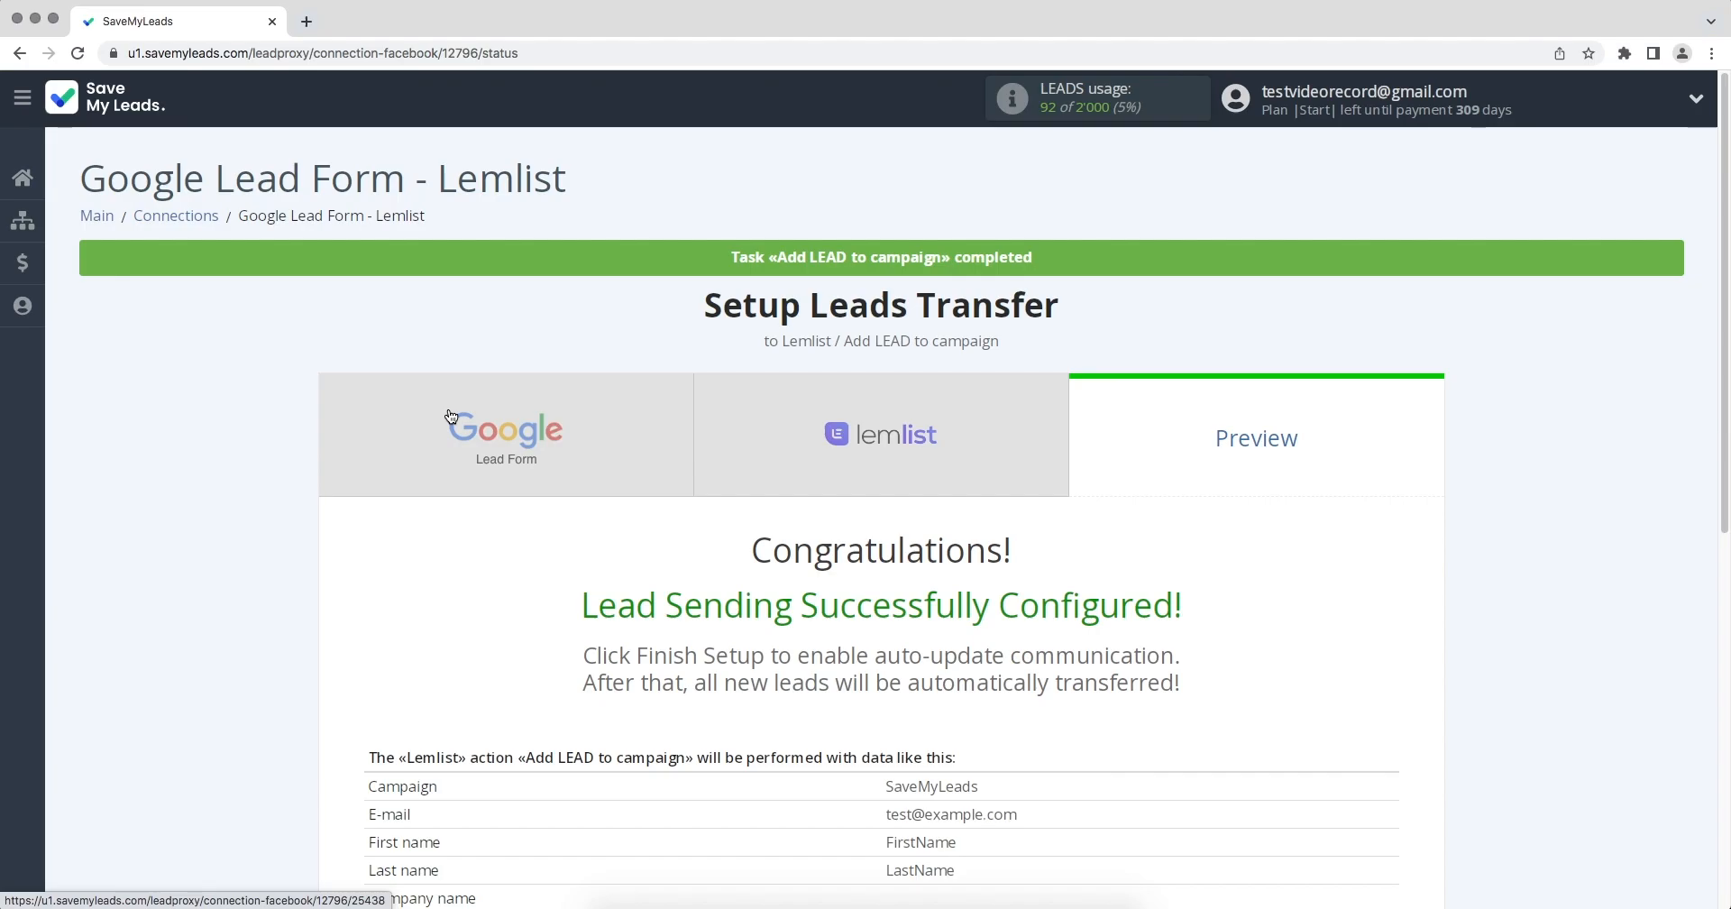
In SaveMyLeads, finish the connection setup and rename the connection to "Google Lead Form - Lemlist 02/05/2023".
scroll(451, 416, down, 4)
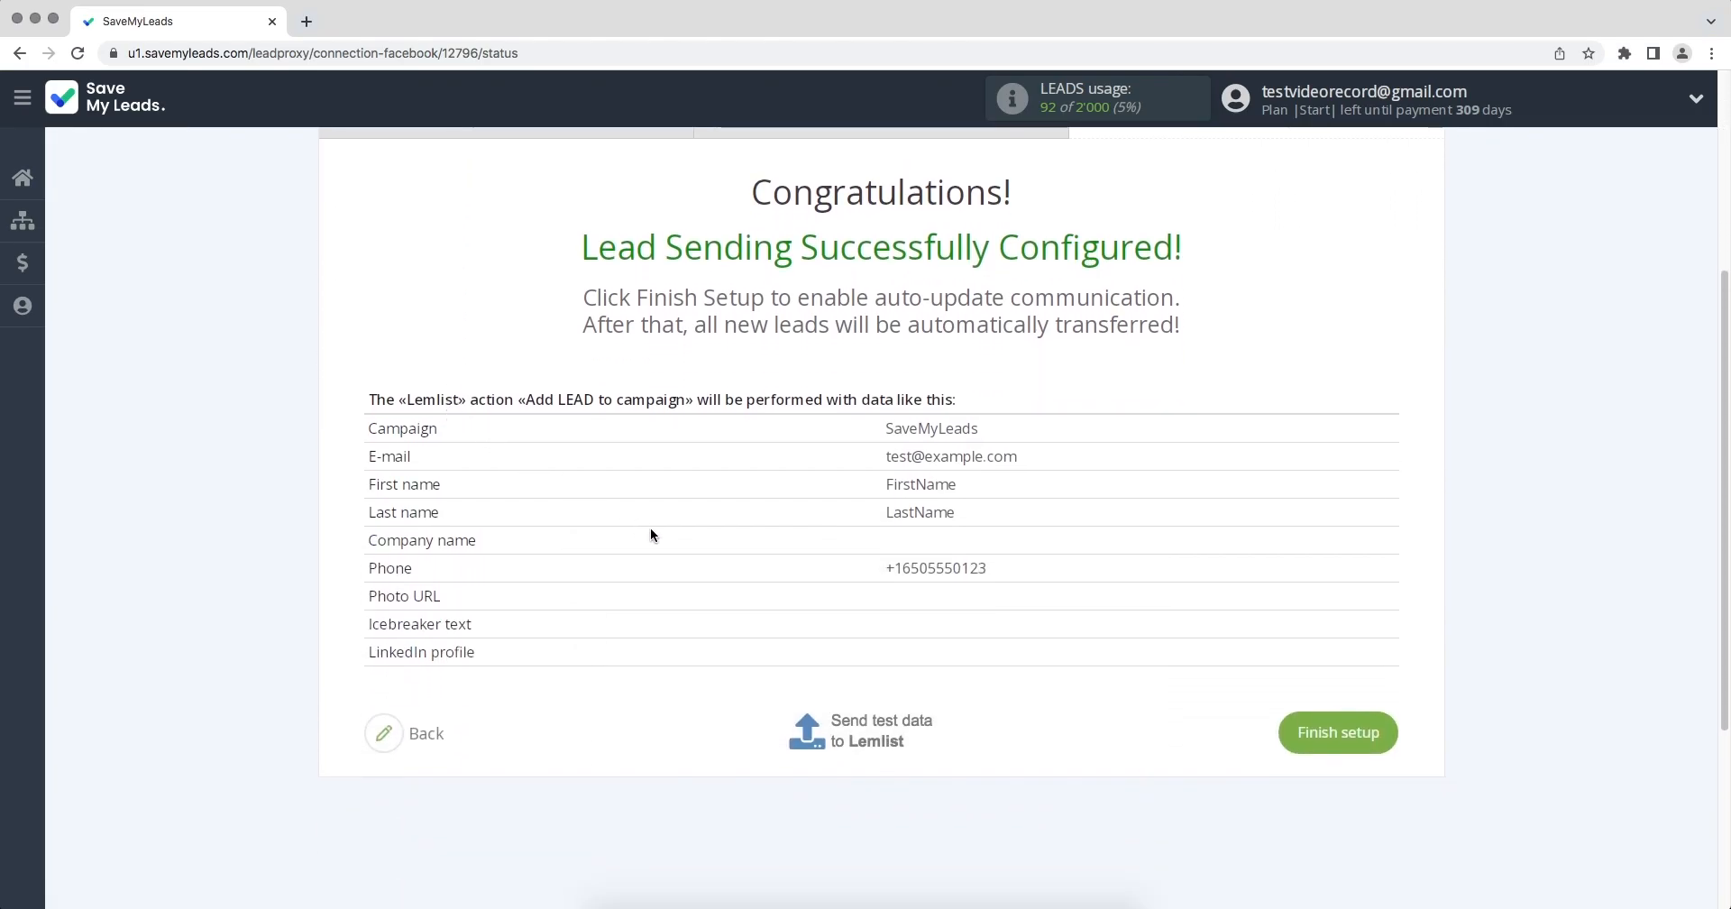
click(1287, 737)
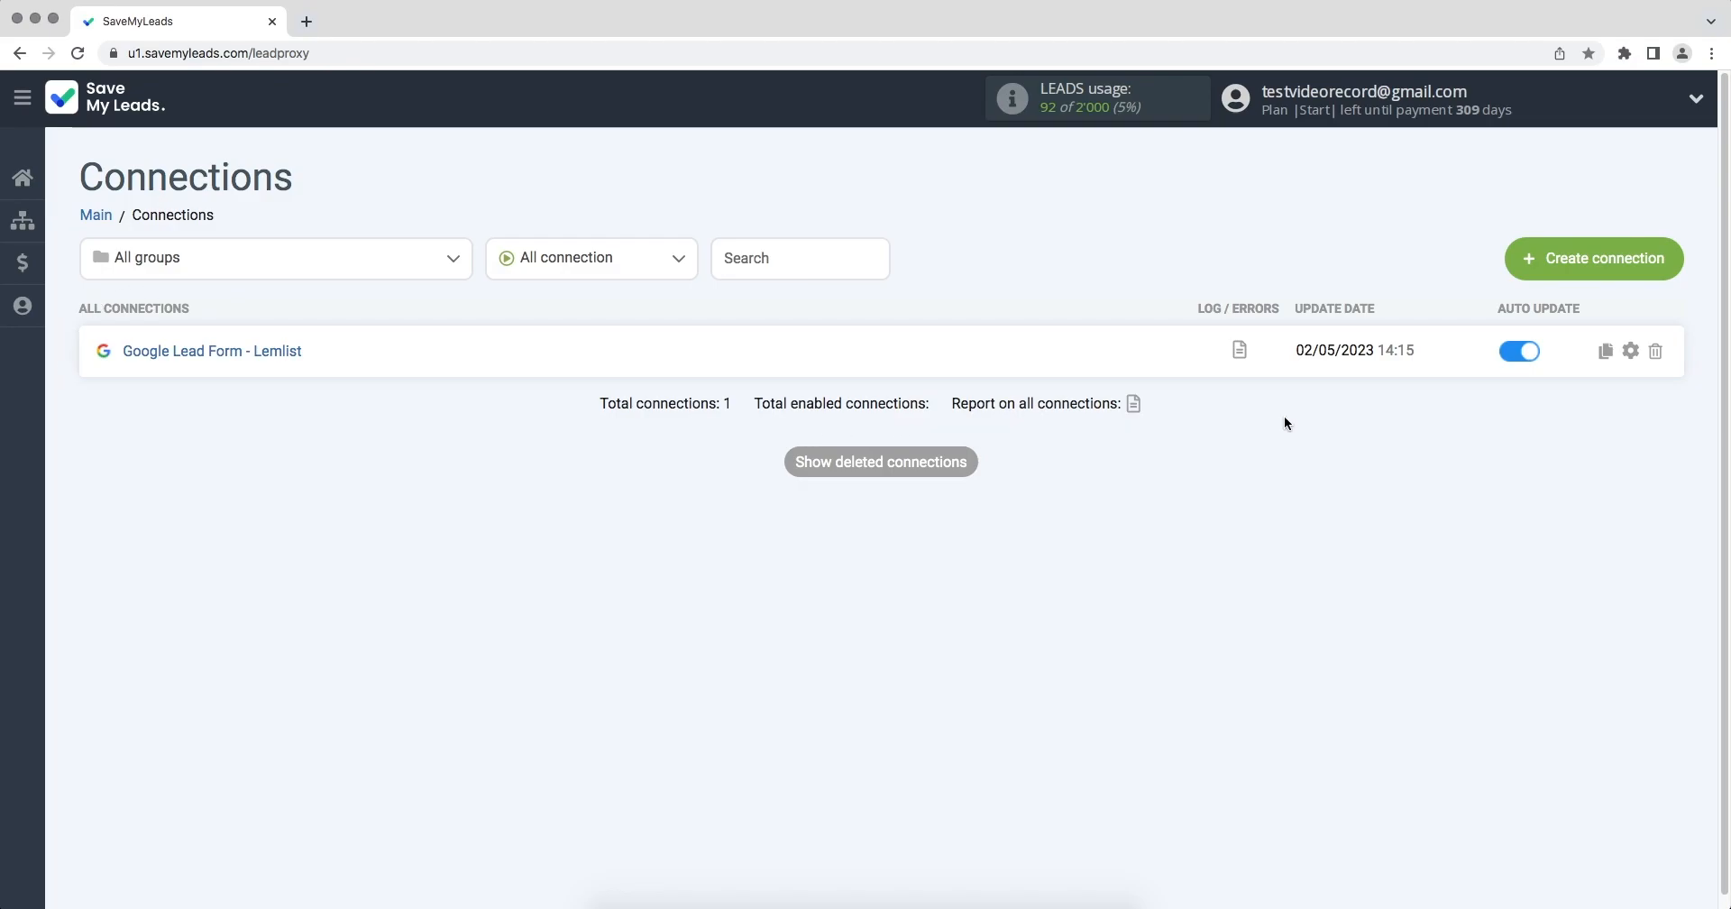
click(1630, 350)
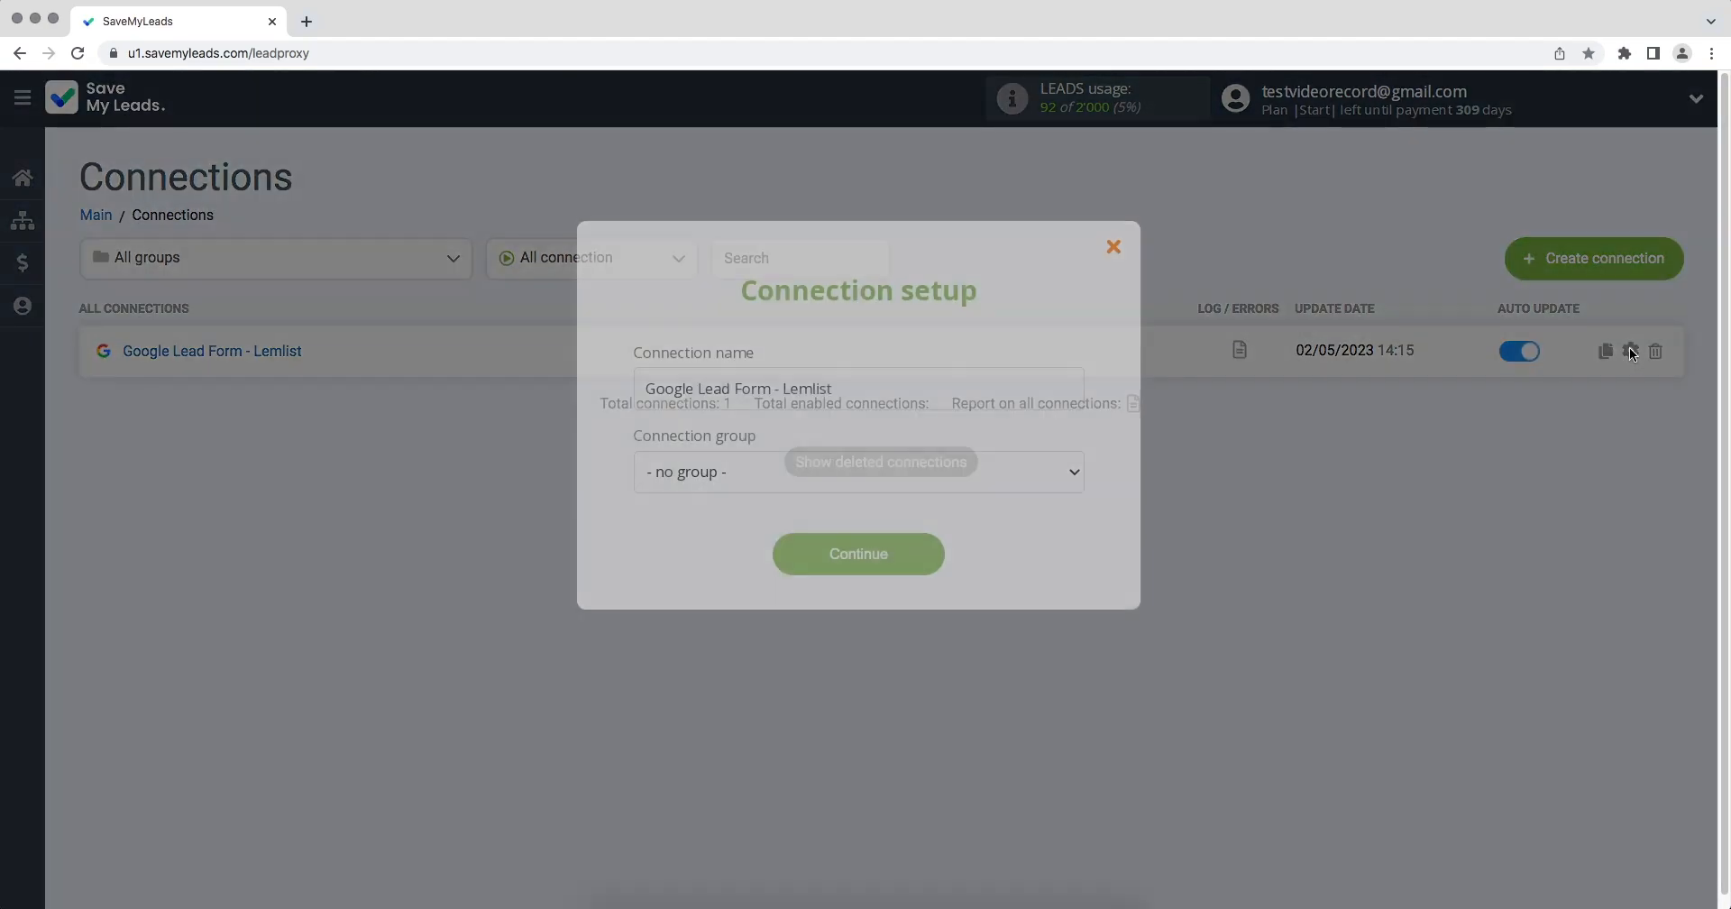
click(1043, 397)
text(02)
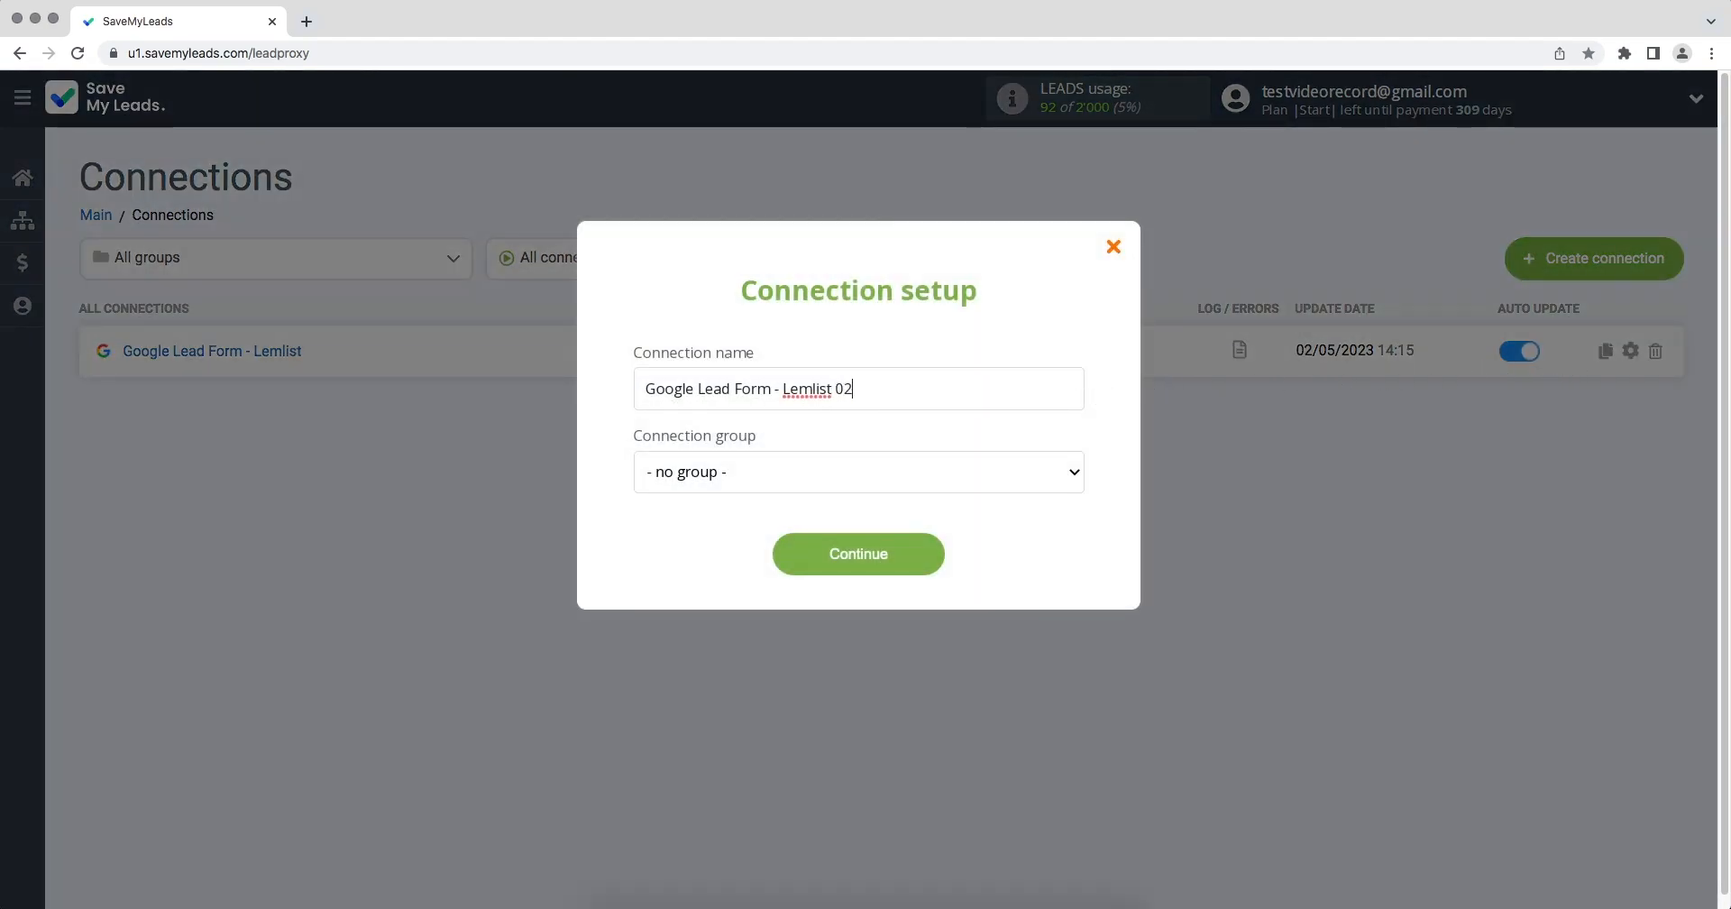
text(/05/2023)
click(937, 544)
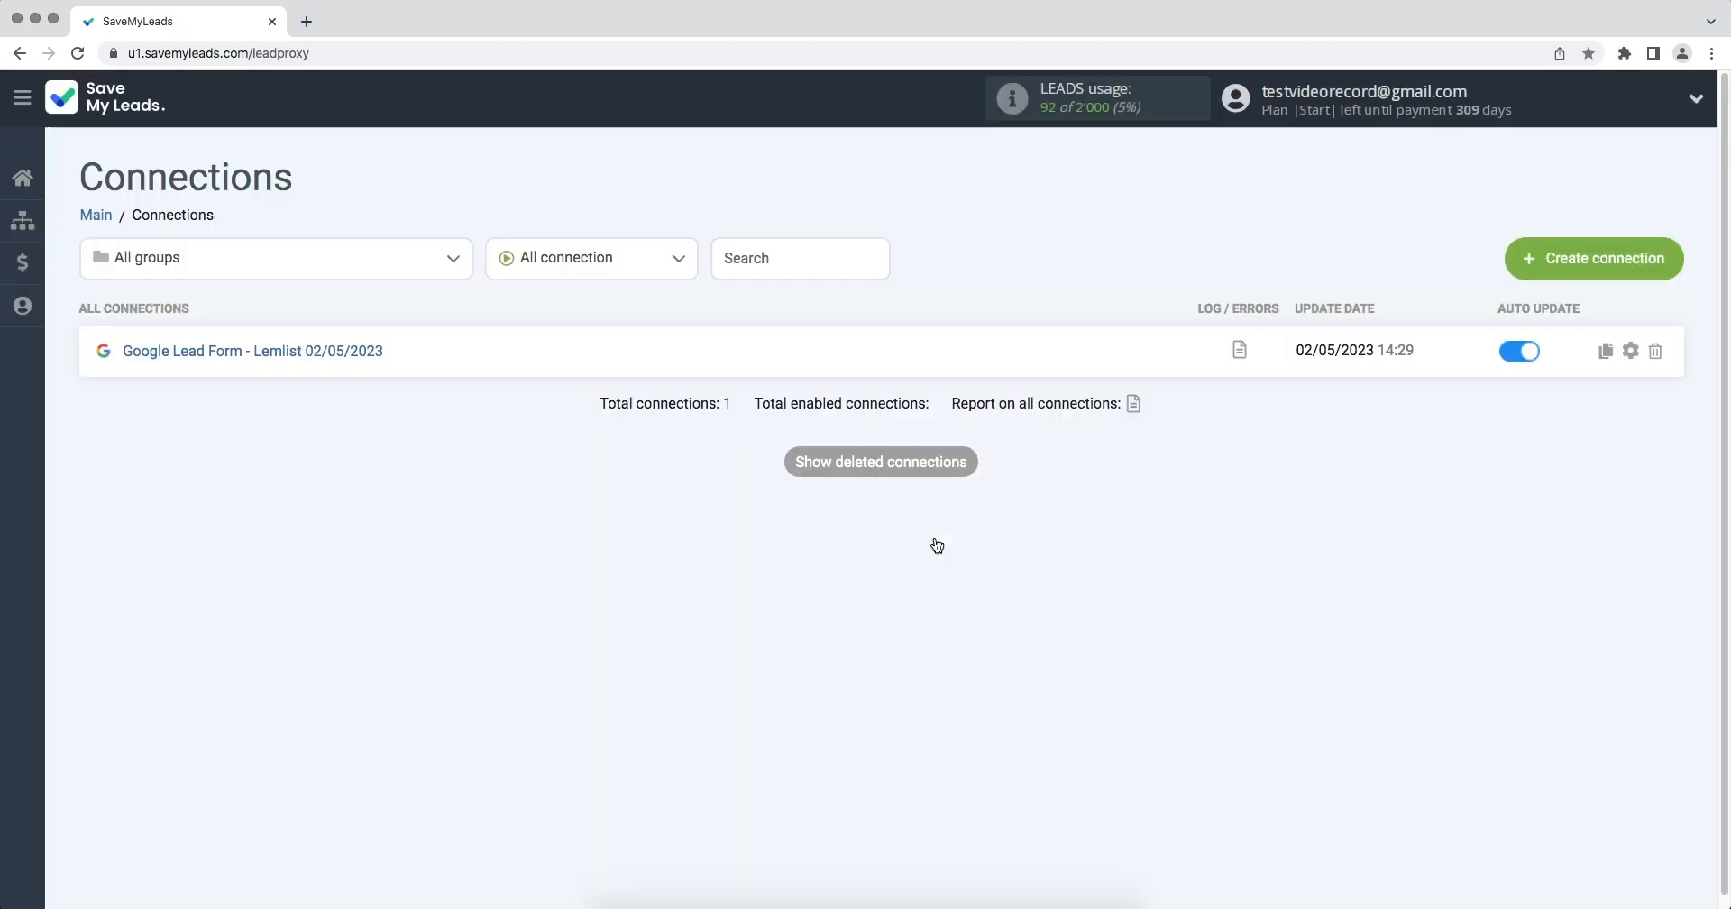